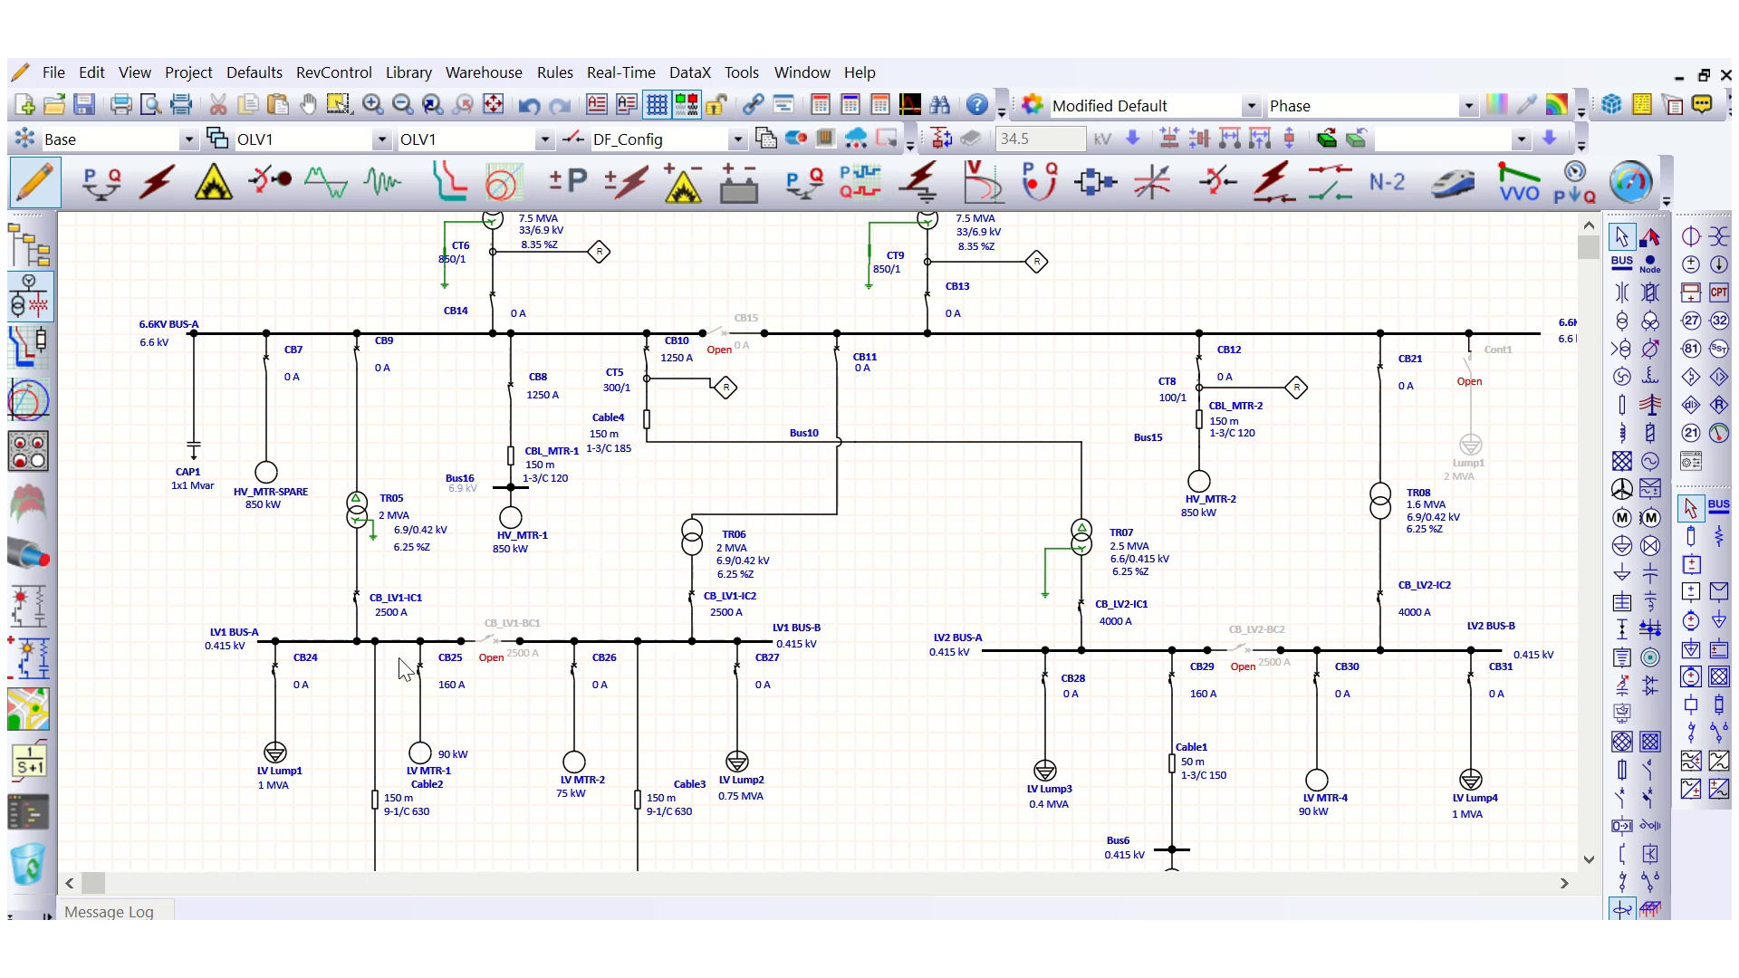
Extend the outer end of LV1 BUS-A away from the bus coupler to make room for another load
scroll(272, 796, up, 3)
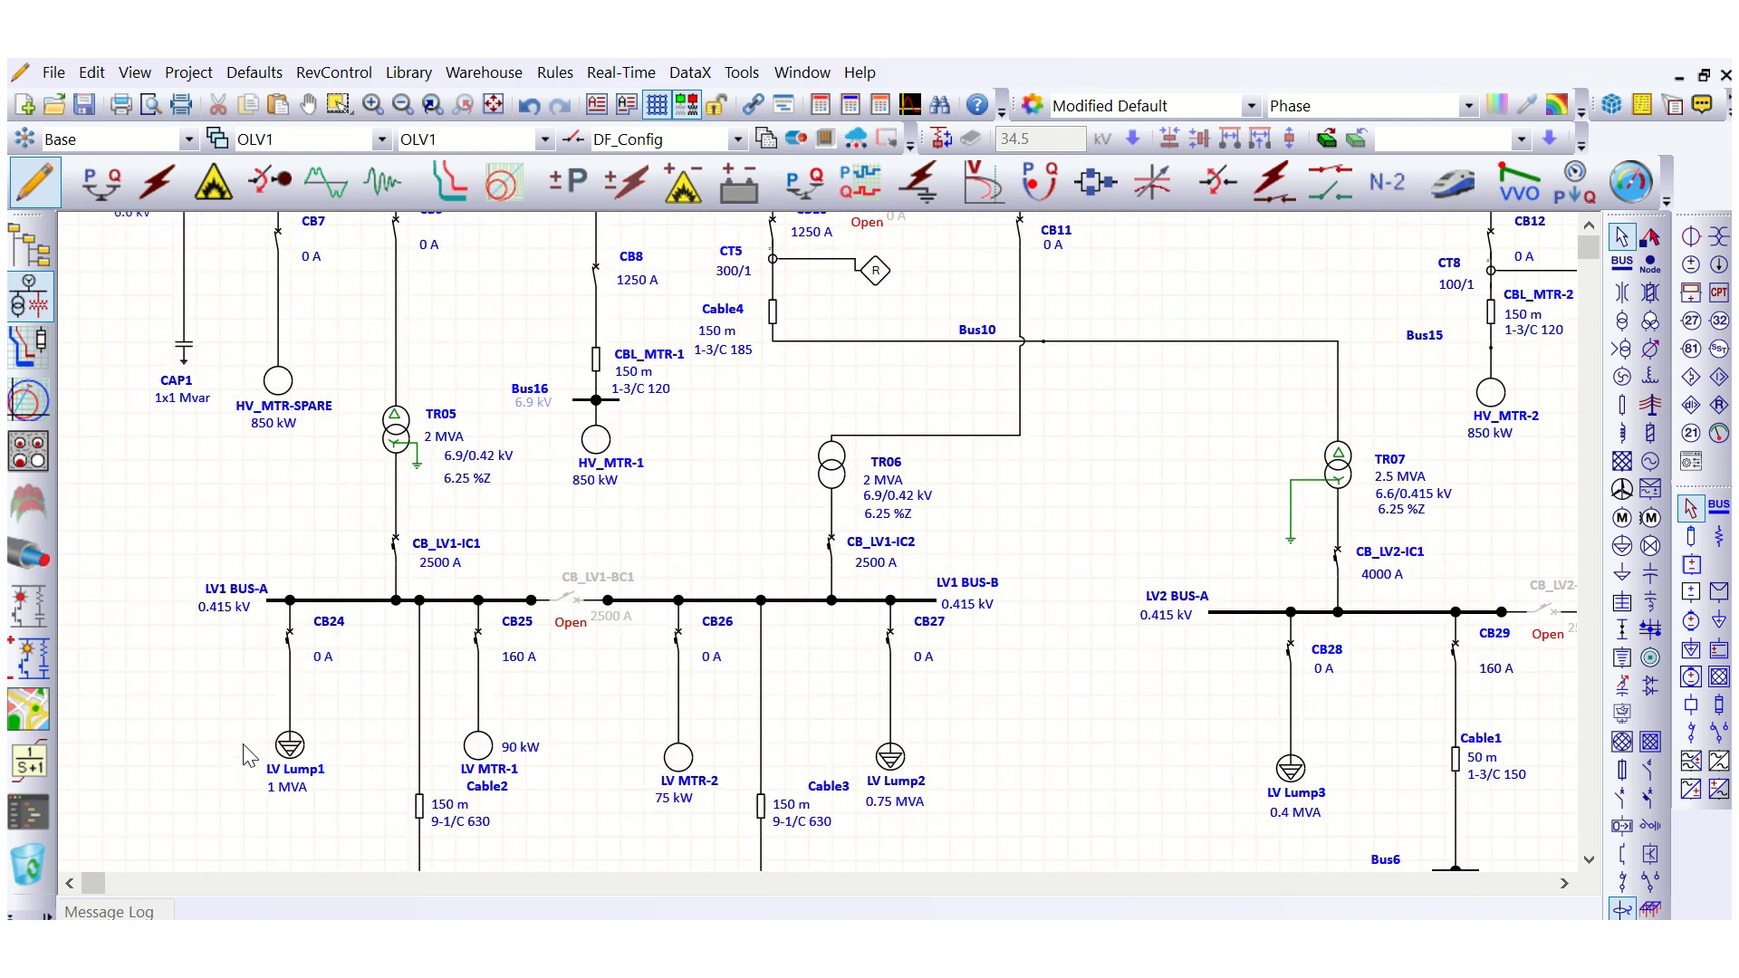
scroll(645, 688, down, 2)
scroll(389, 750, up, 2)
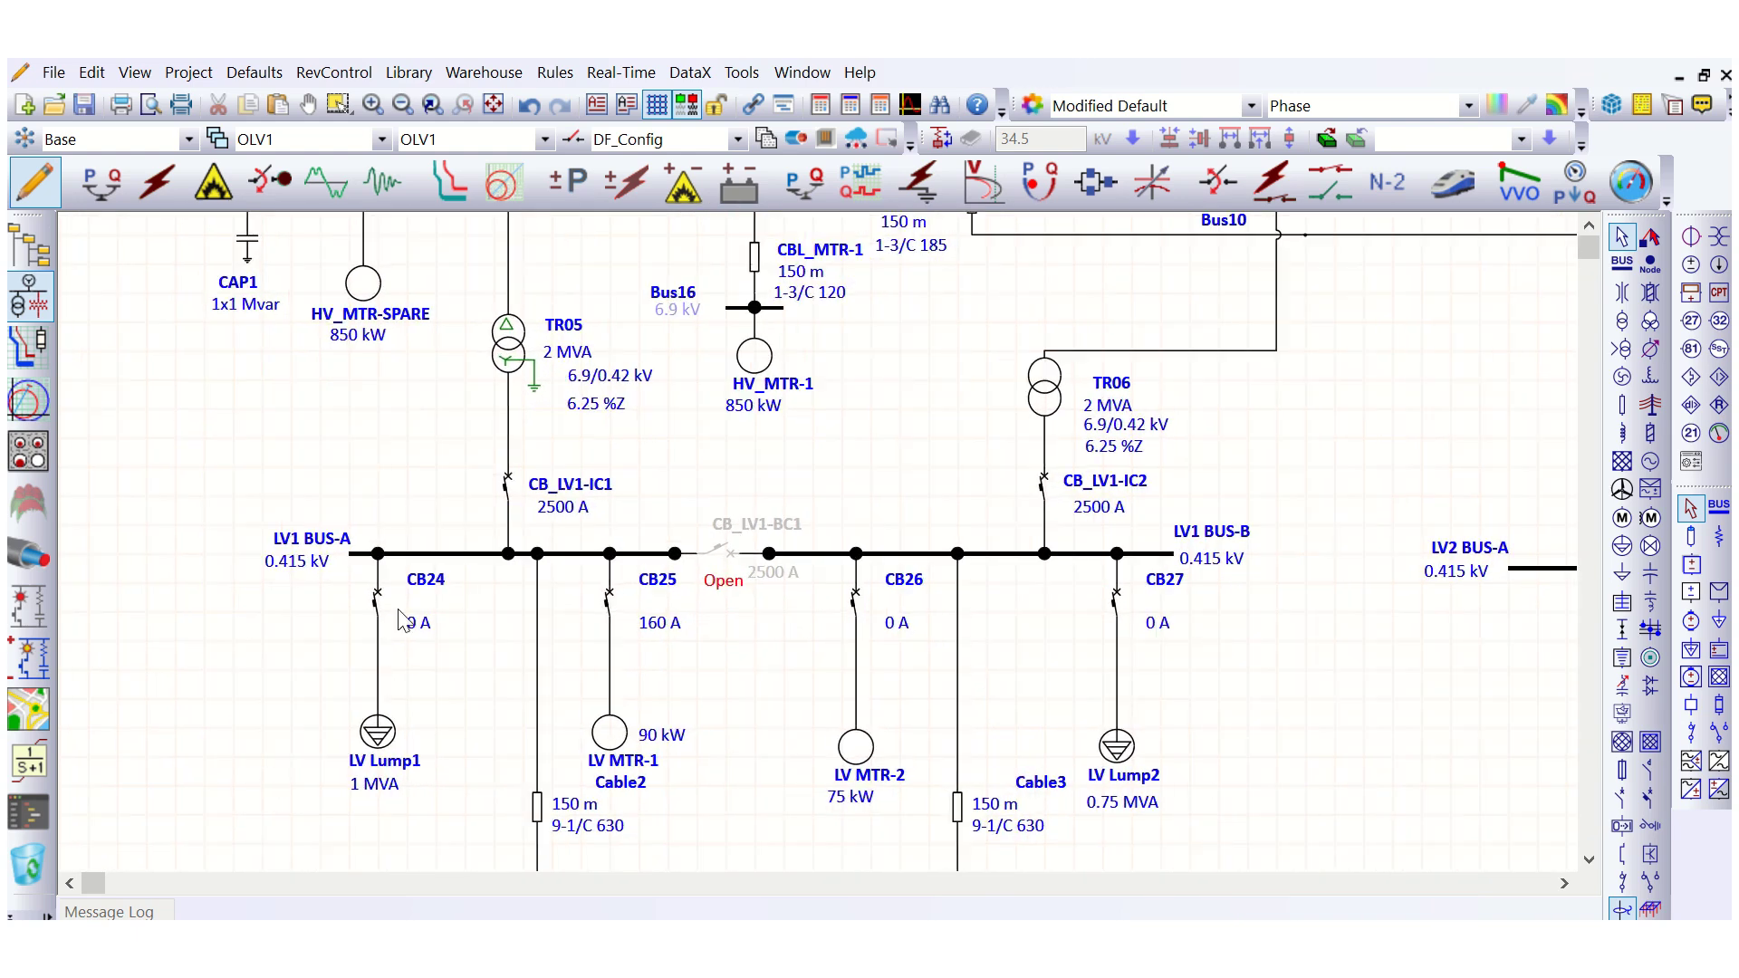
click(431, 555)
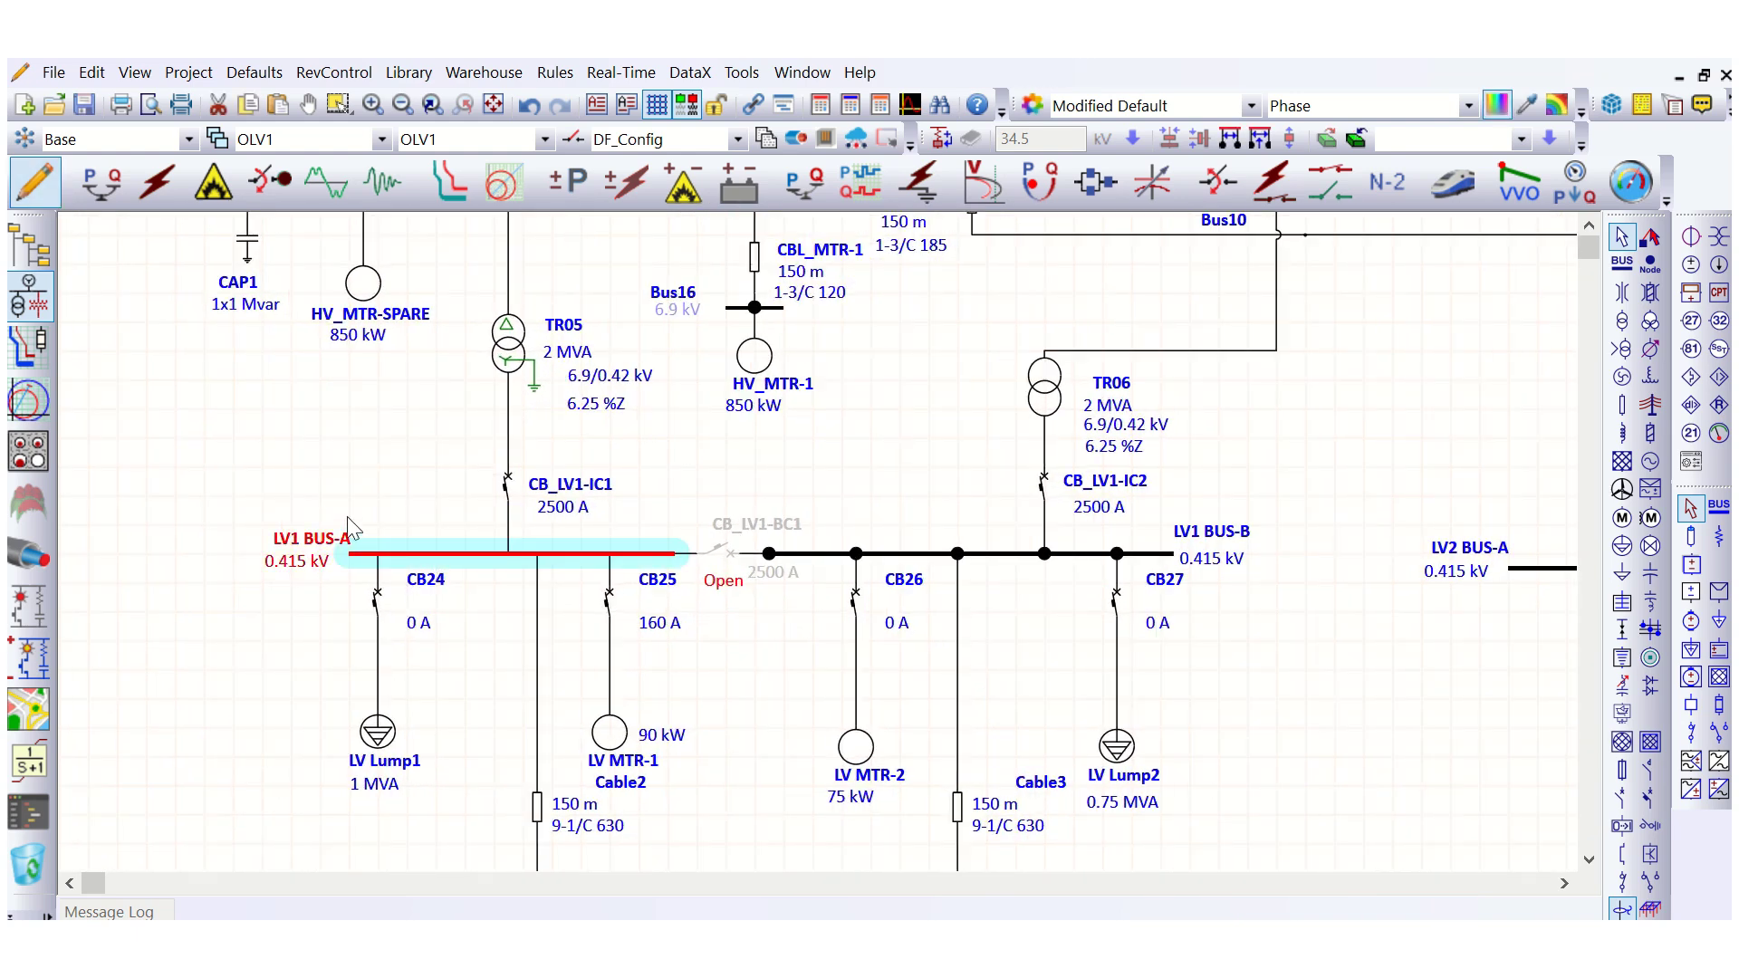
drag(347, 551, 174, 556)
Move breaker CB24 and LV Lump1 together toward the extended outer end of LV1 BUS-A
drag(328, 647, 452, 810)
drag(337, 582, 452, 820)
drag(378, 605, 219, 614)
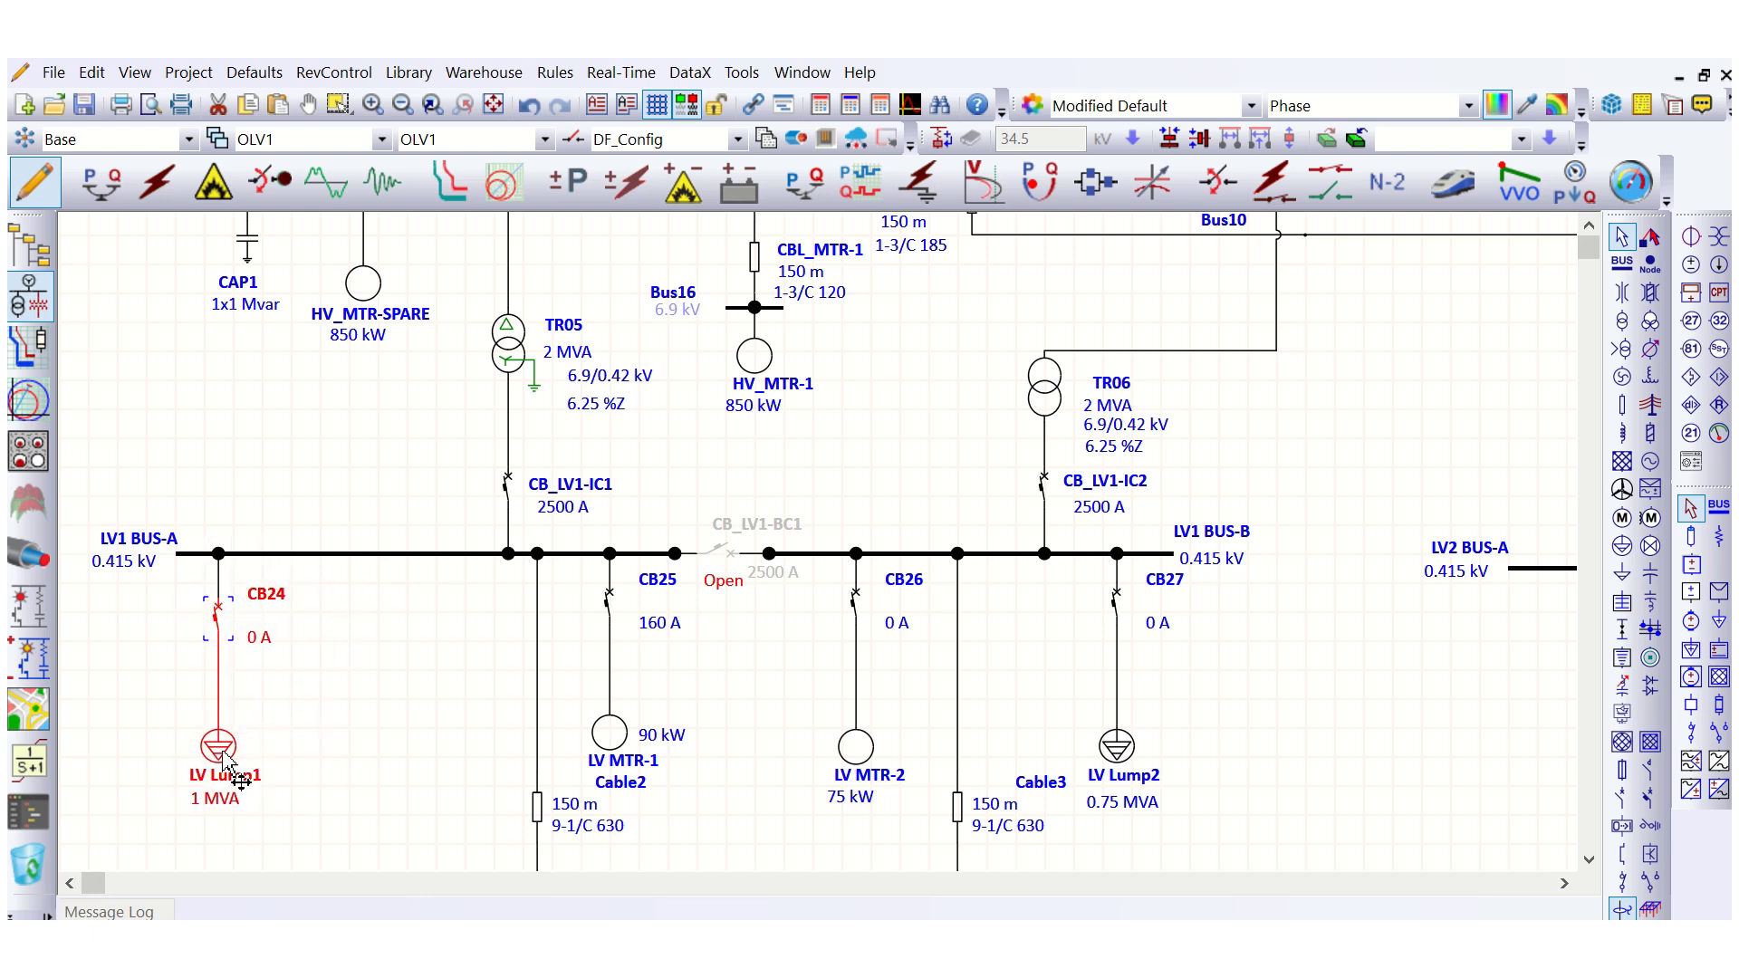
click(356, 718)
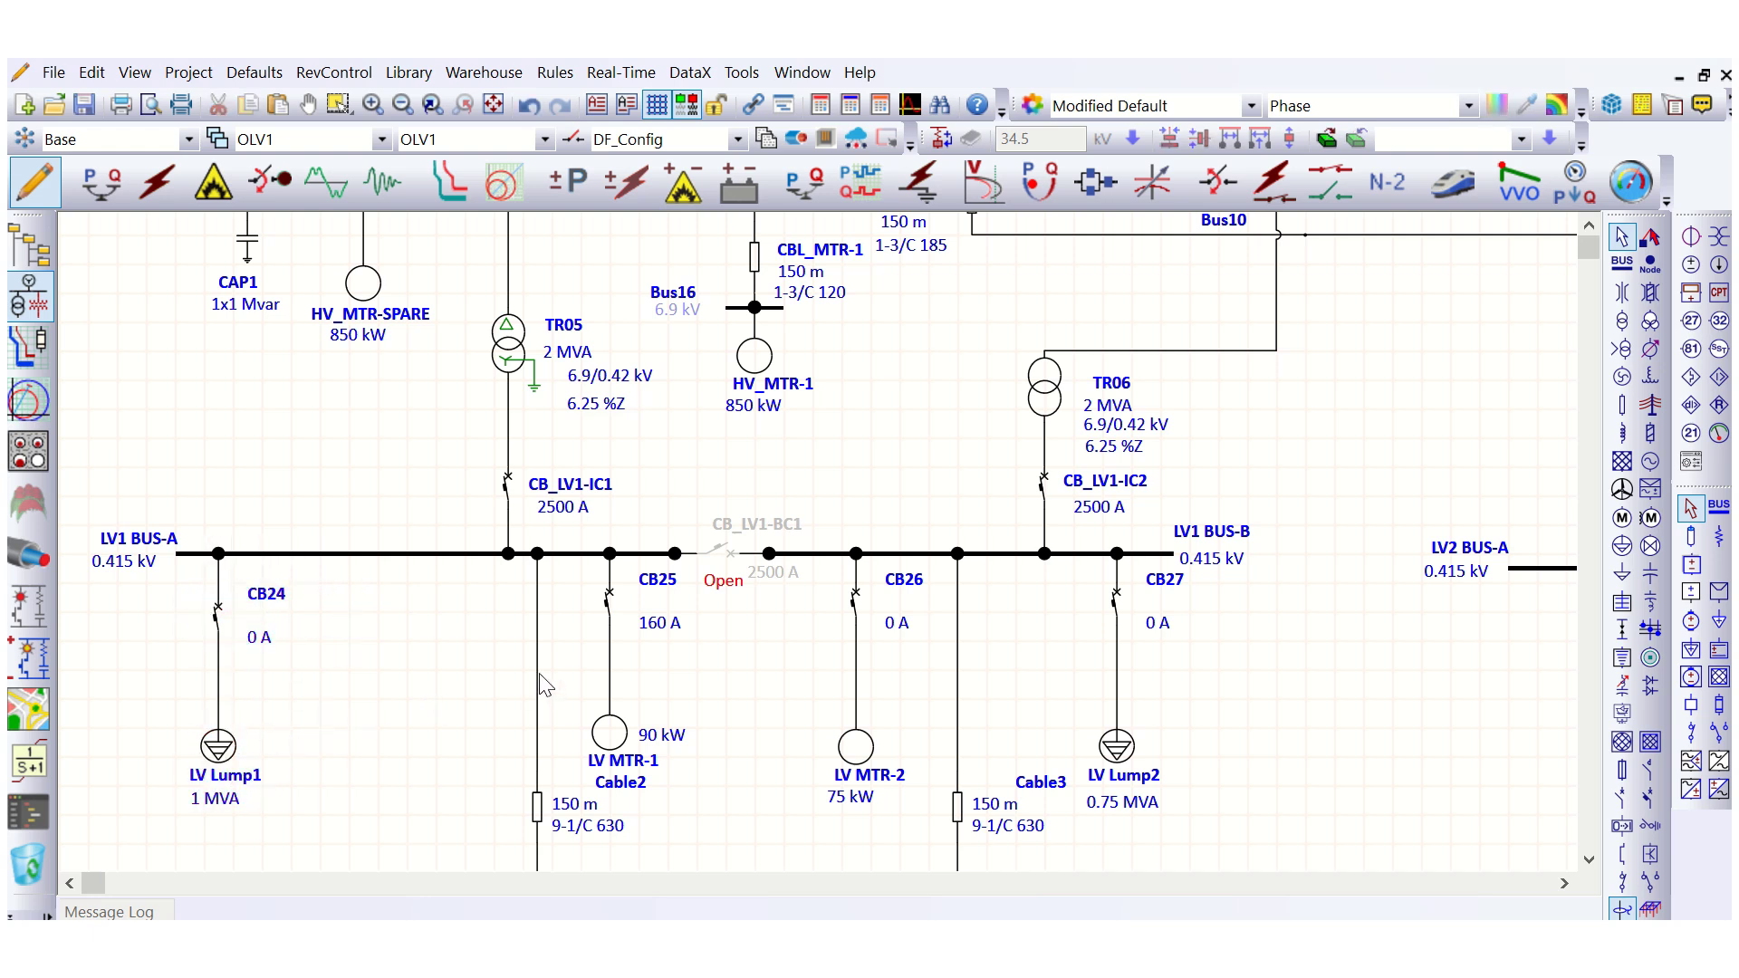
Place a static load between LV Lump1 and LV MTR-1 and connect it to LV1 BUS-A
click(1620, 576)
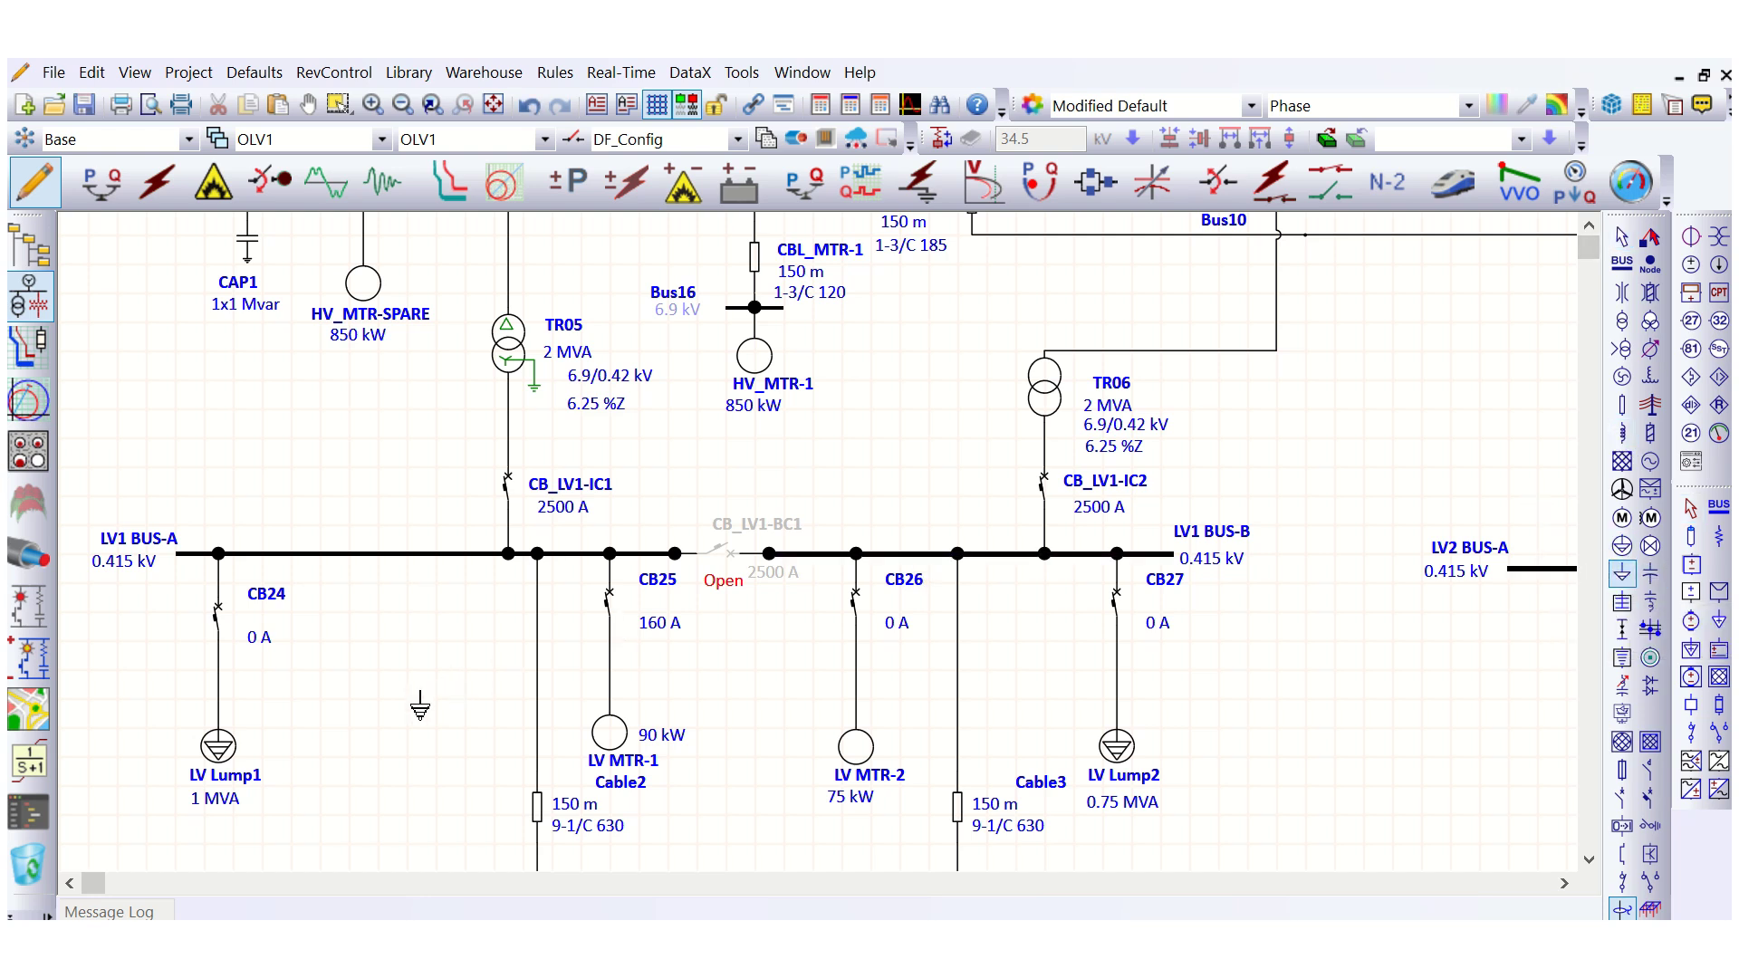
click(404, 725)
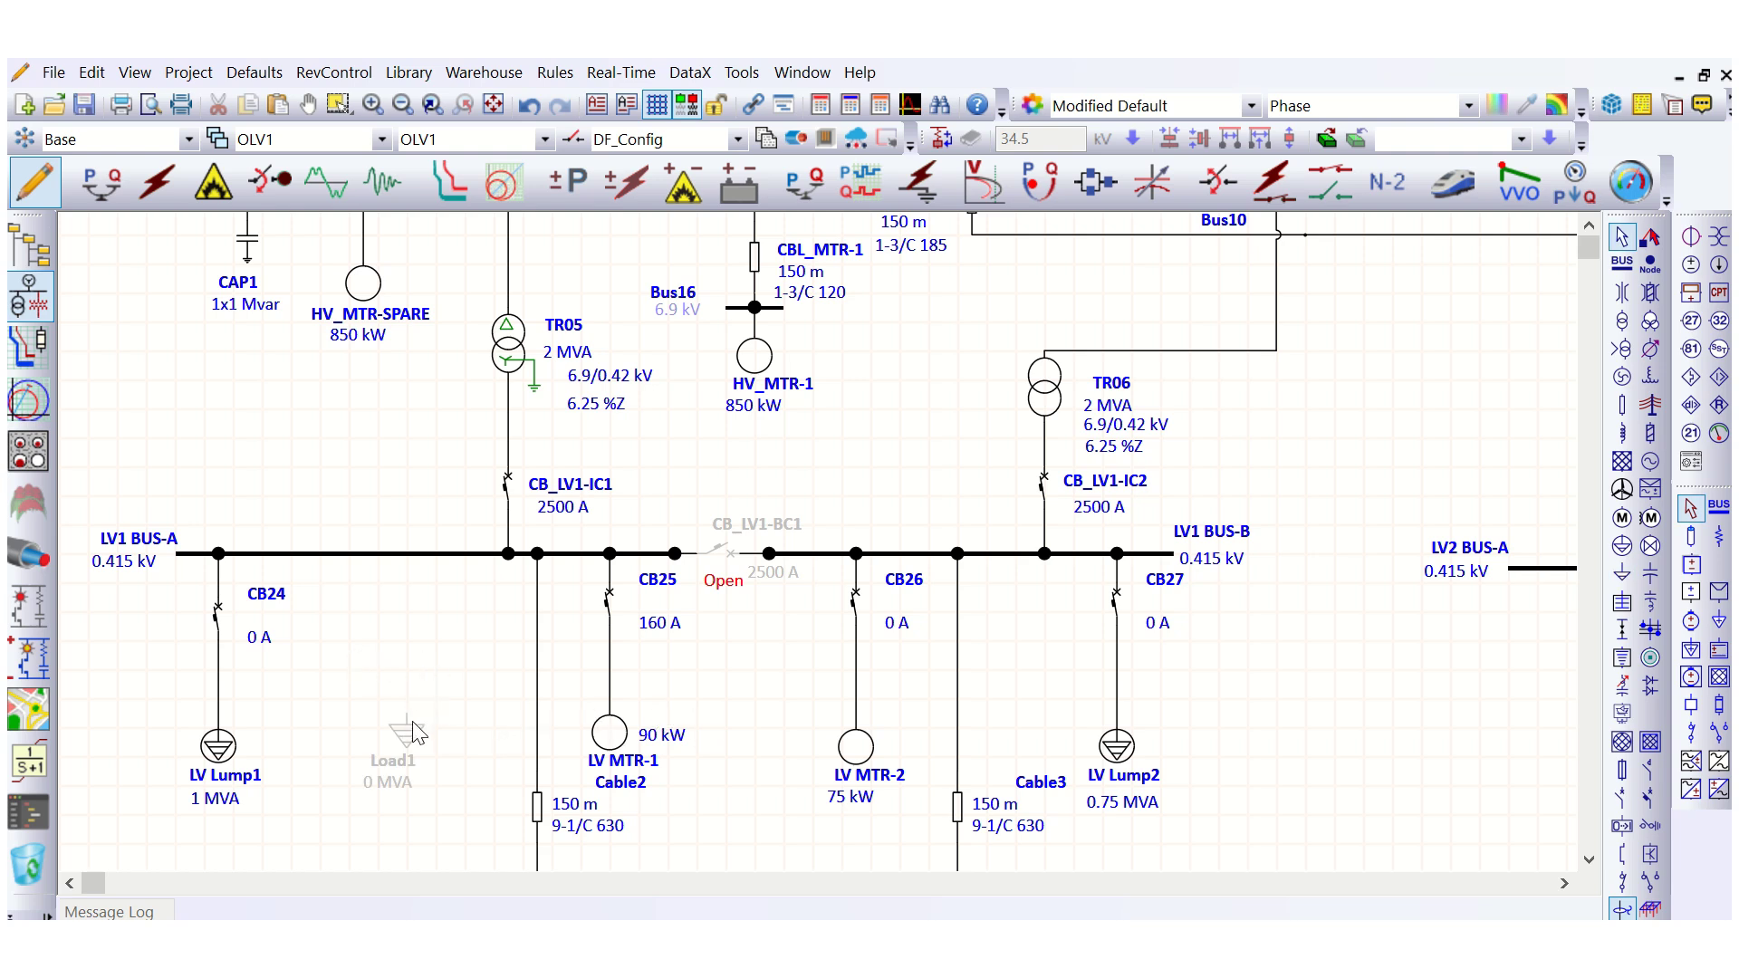
drag(407, 714, 404, 554)
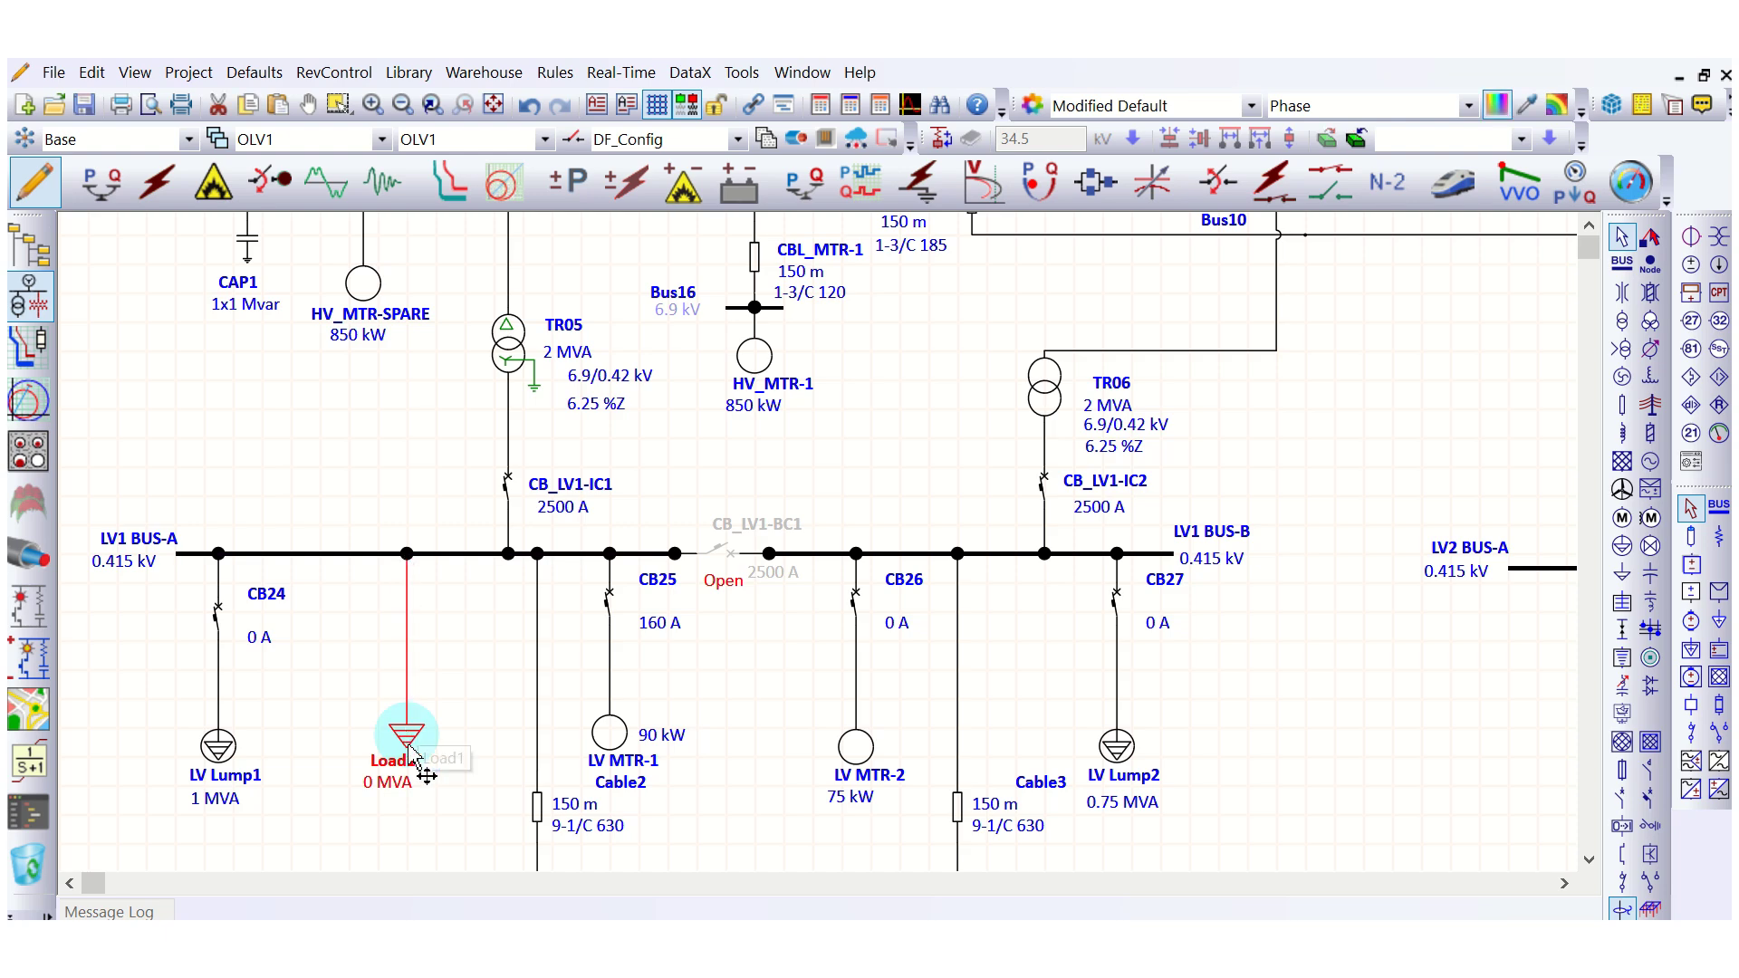
Examine LV Lump1's nameplate data for its MVA rating, power factor and motor/static load split
scroll(186, 795, up, 2)
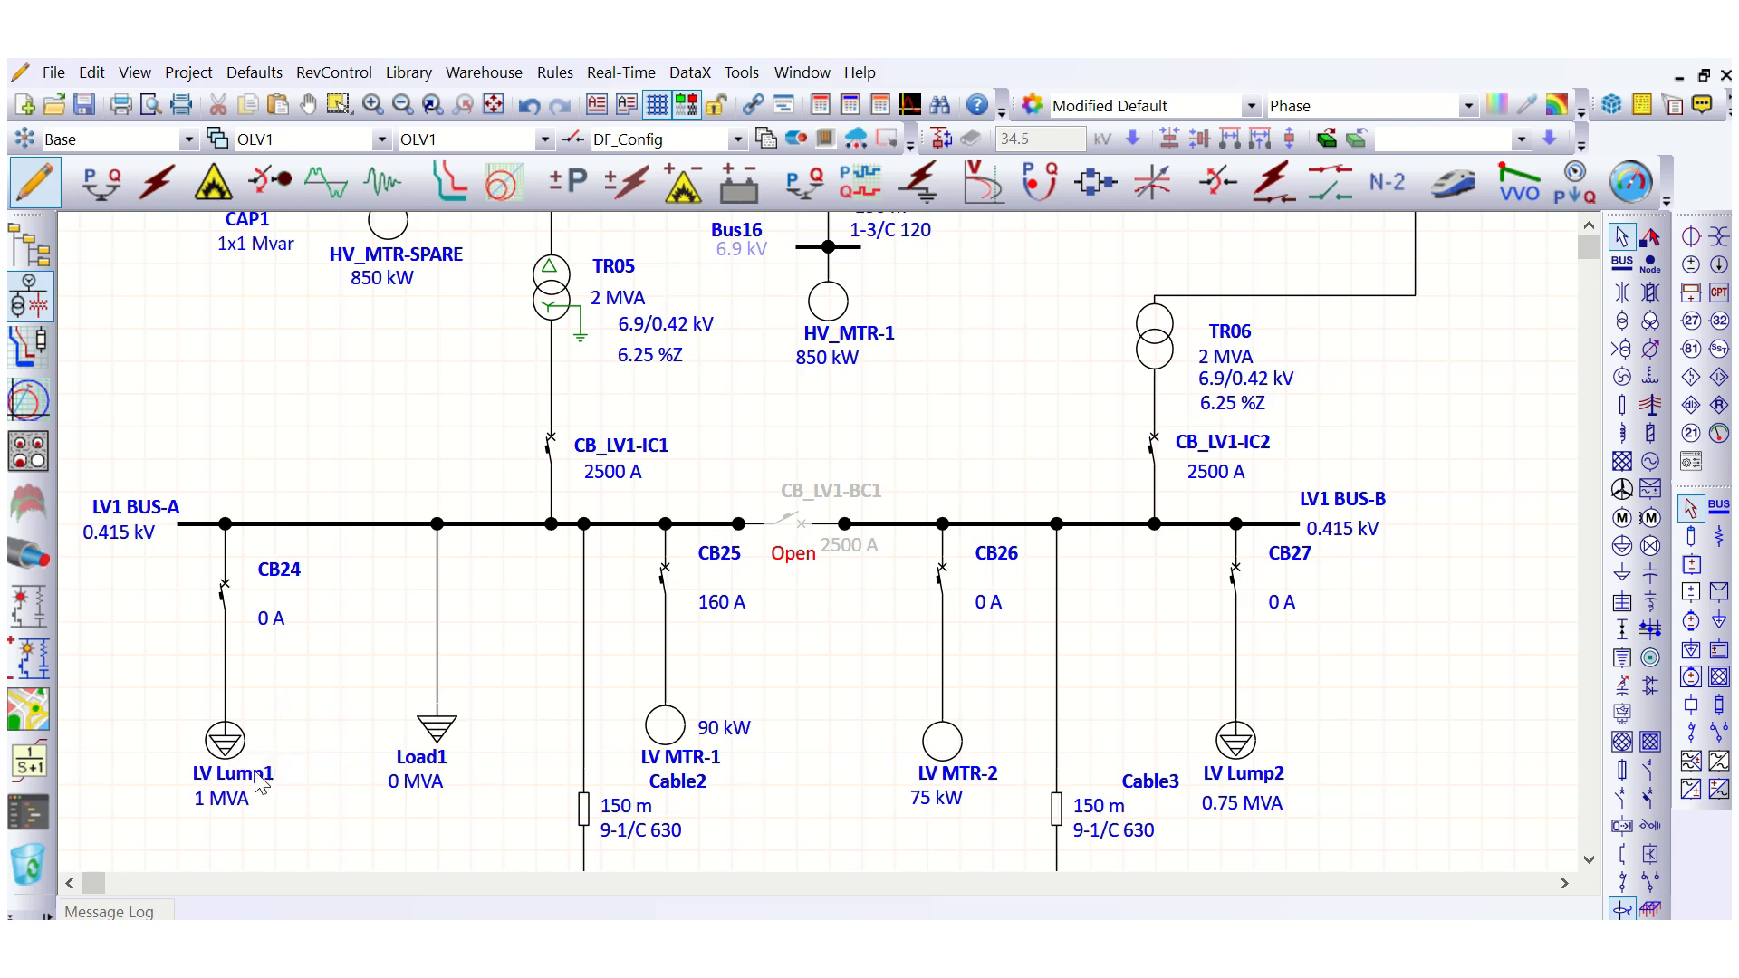
double_click(226, 745)
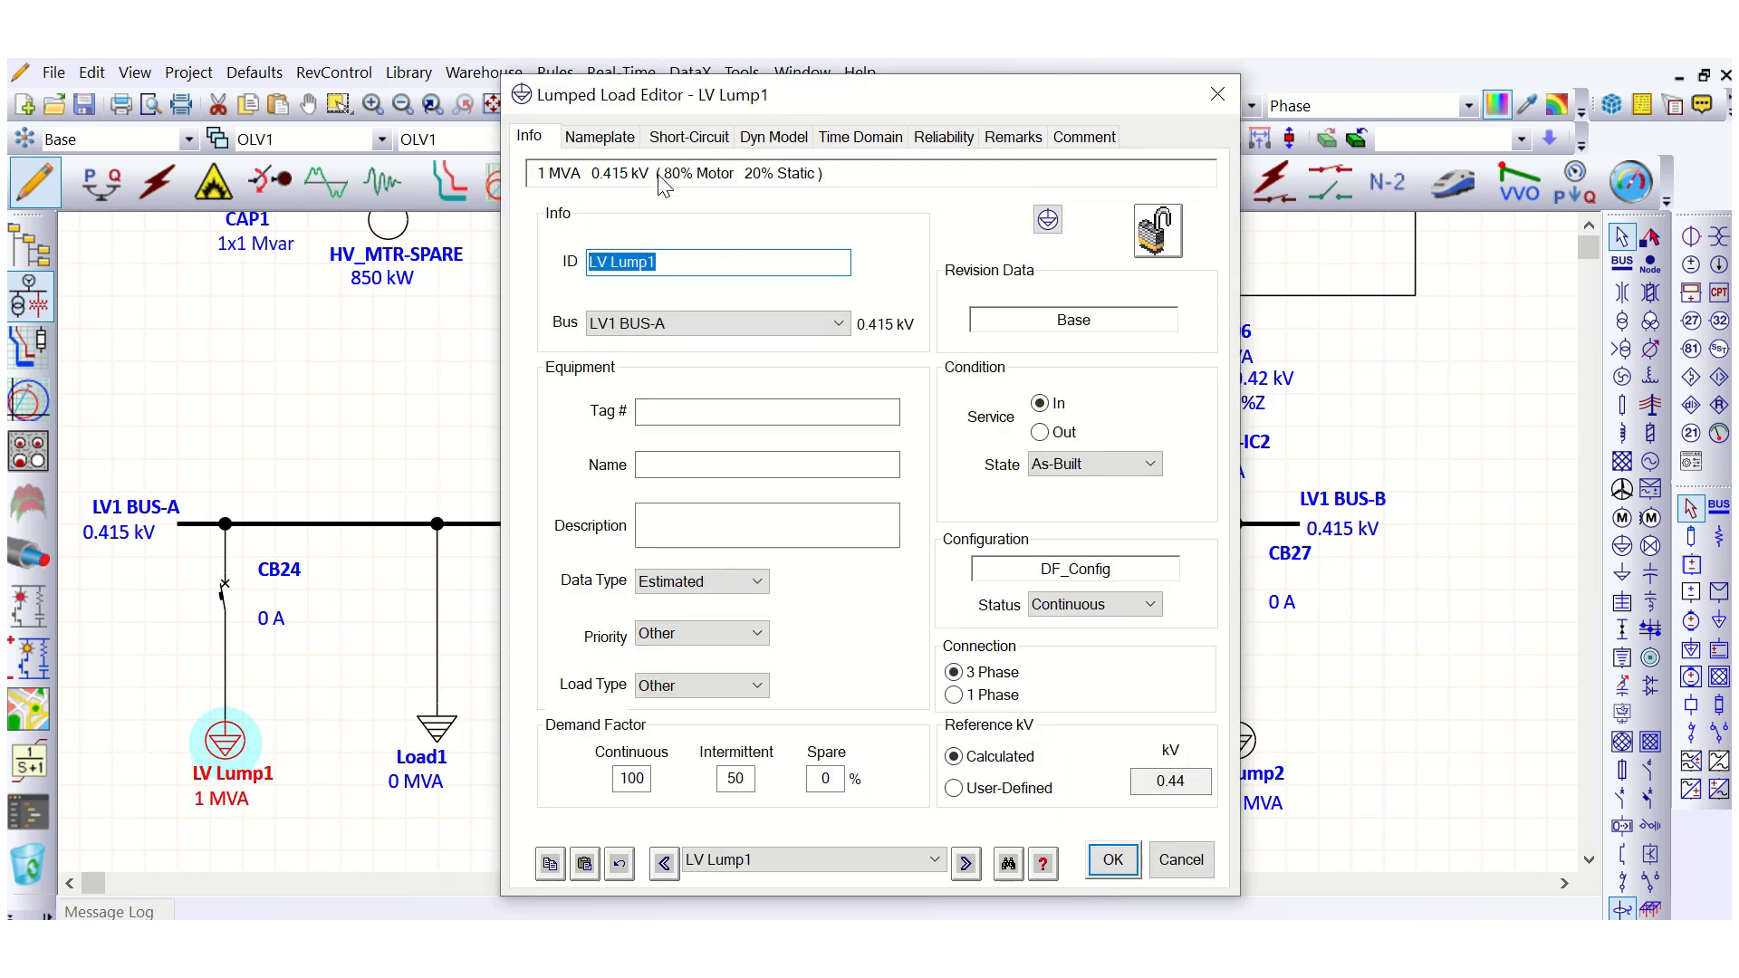
click(614, 145)
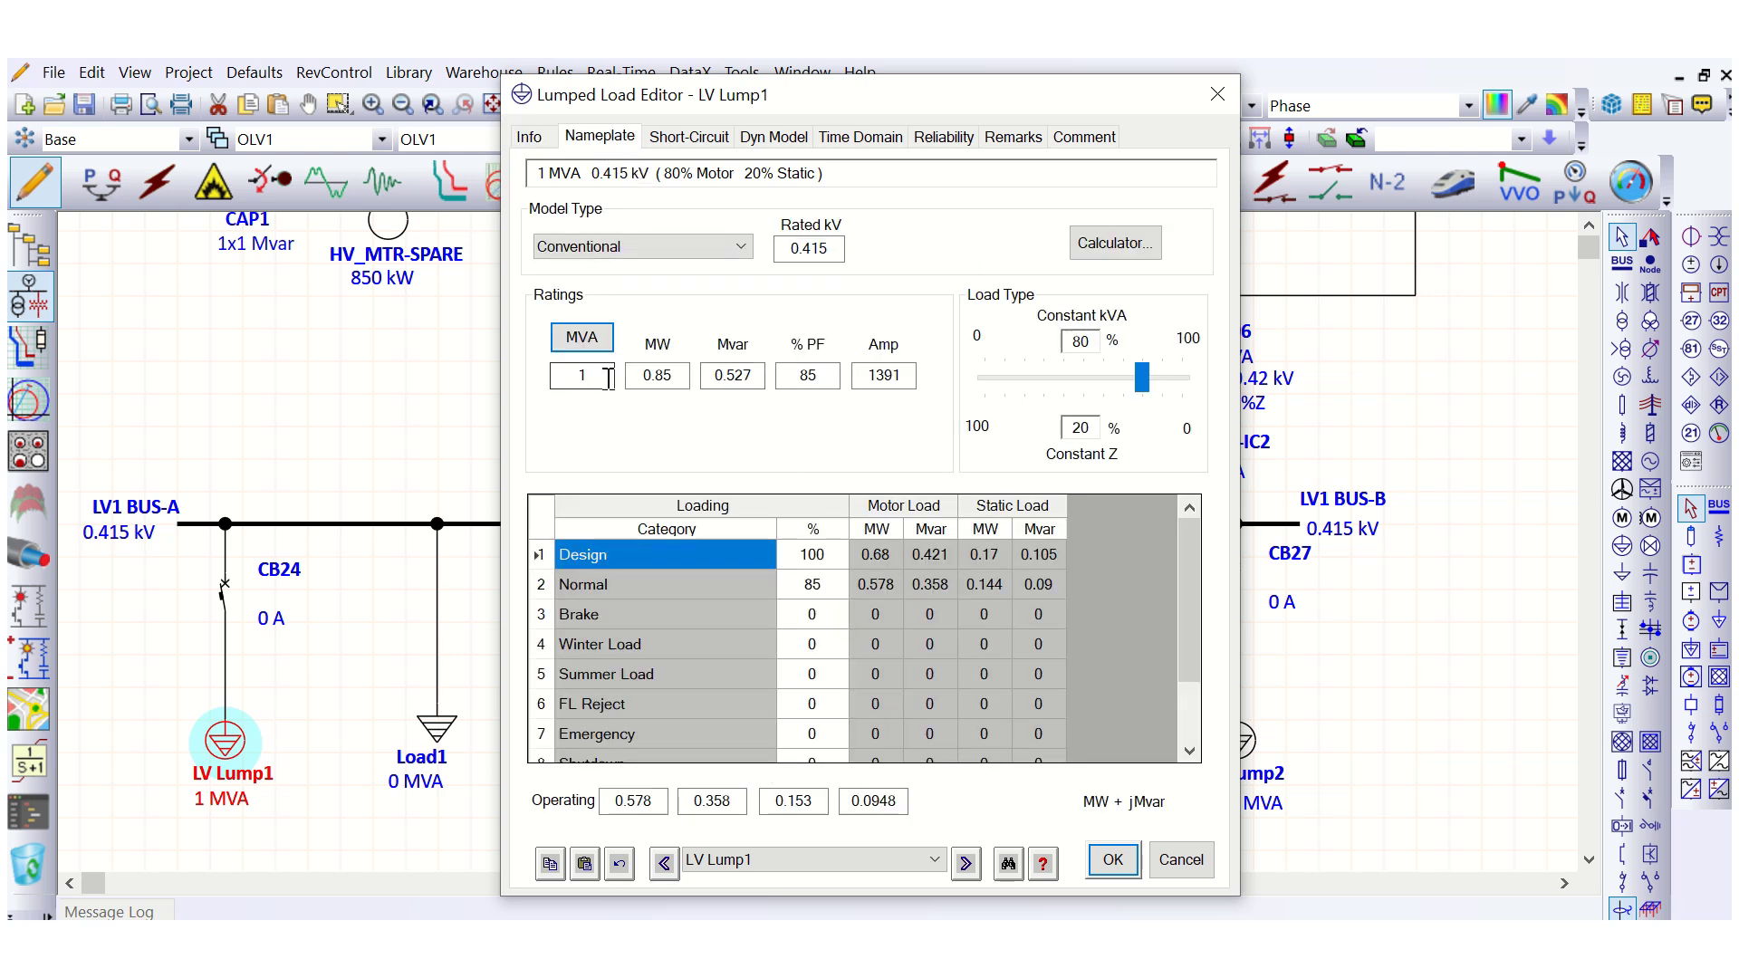
double_click(576, 374)
double_click(796, 374)
click(788, 426)
click(1112, 860)
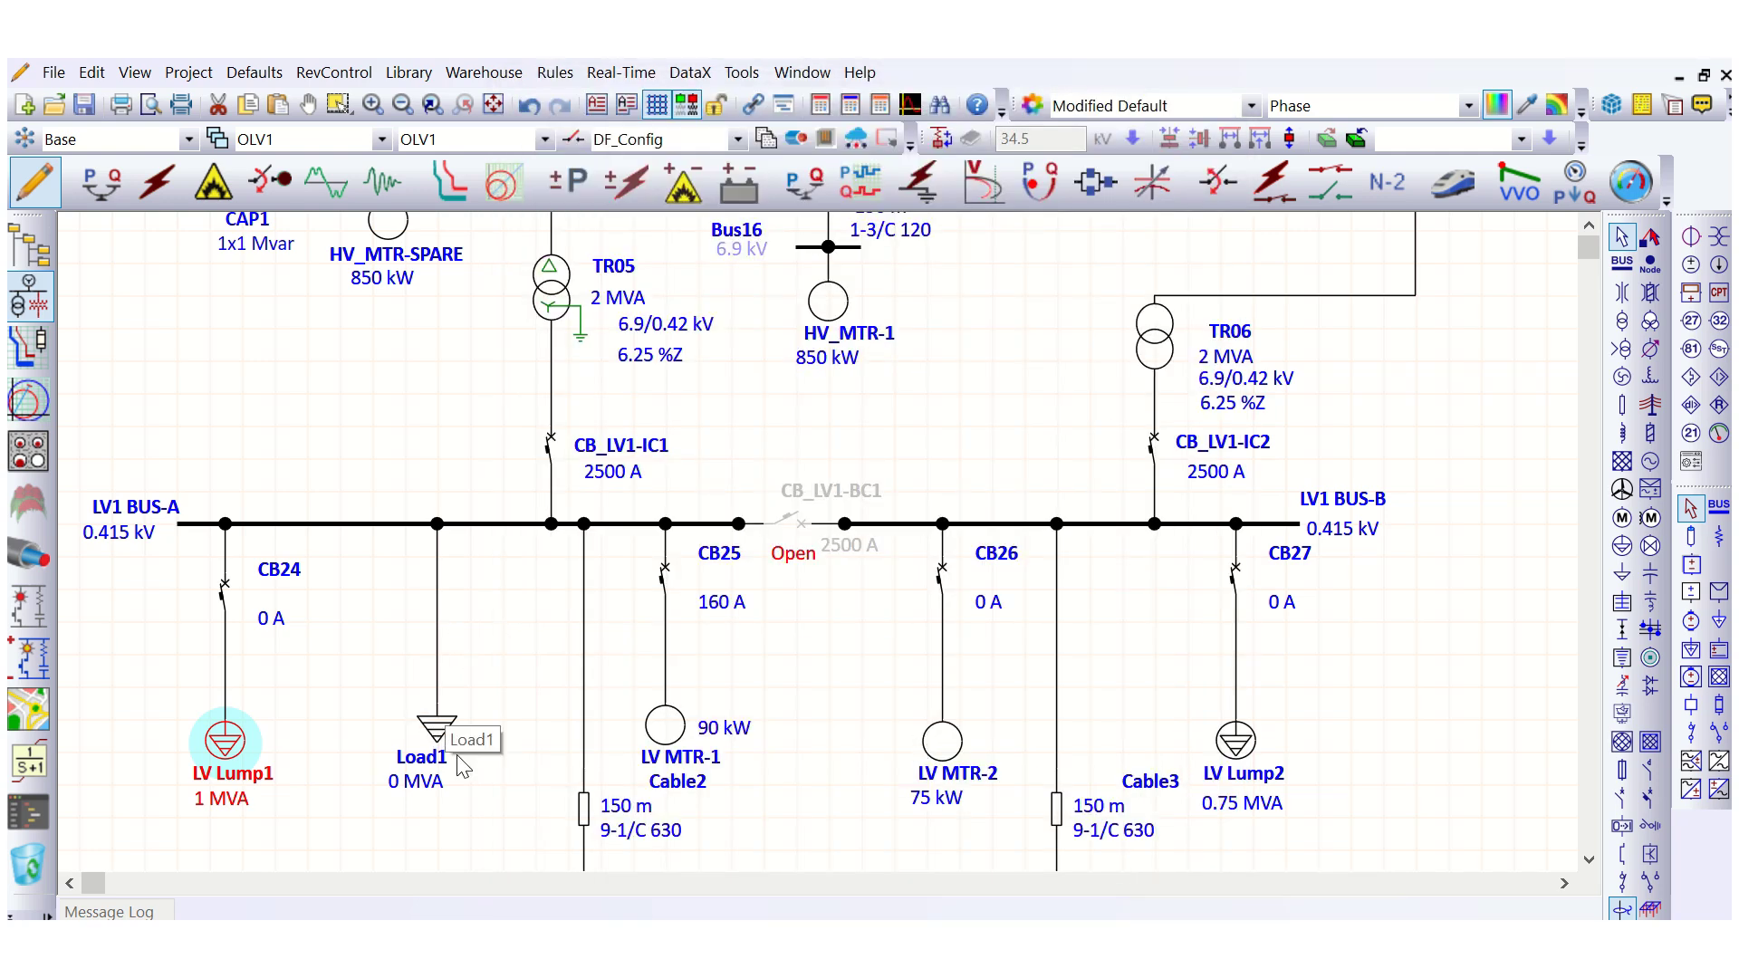
Set the rating of static load Load1 to 1 MVA, keeping its 100% power factor
click(436, 734)
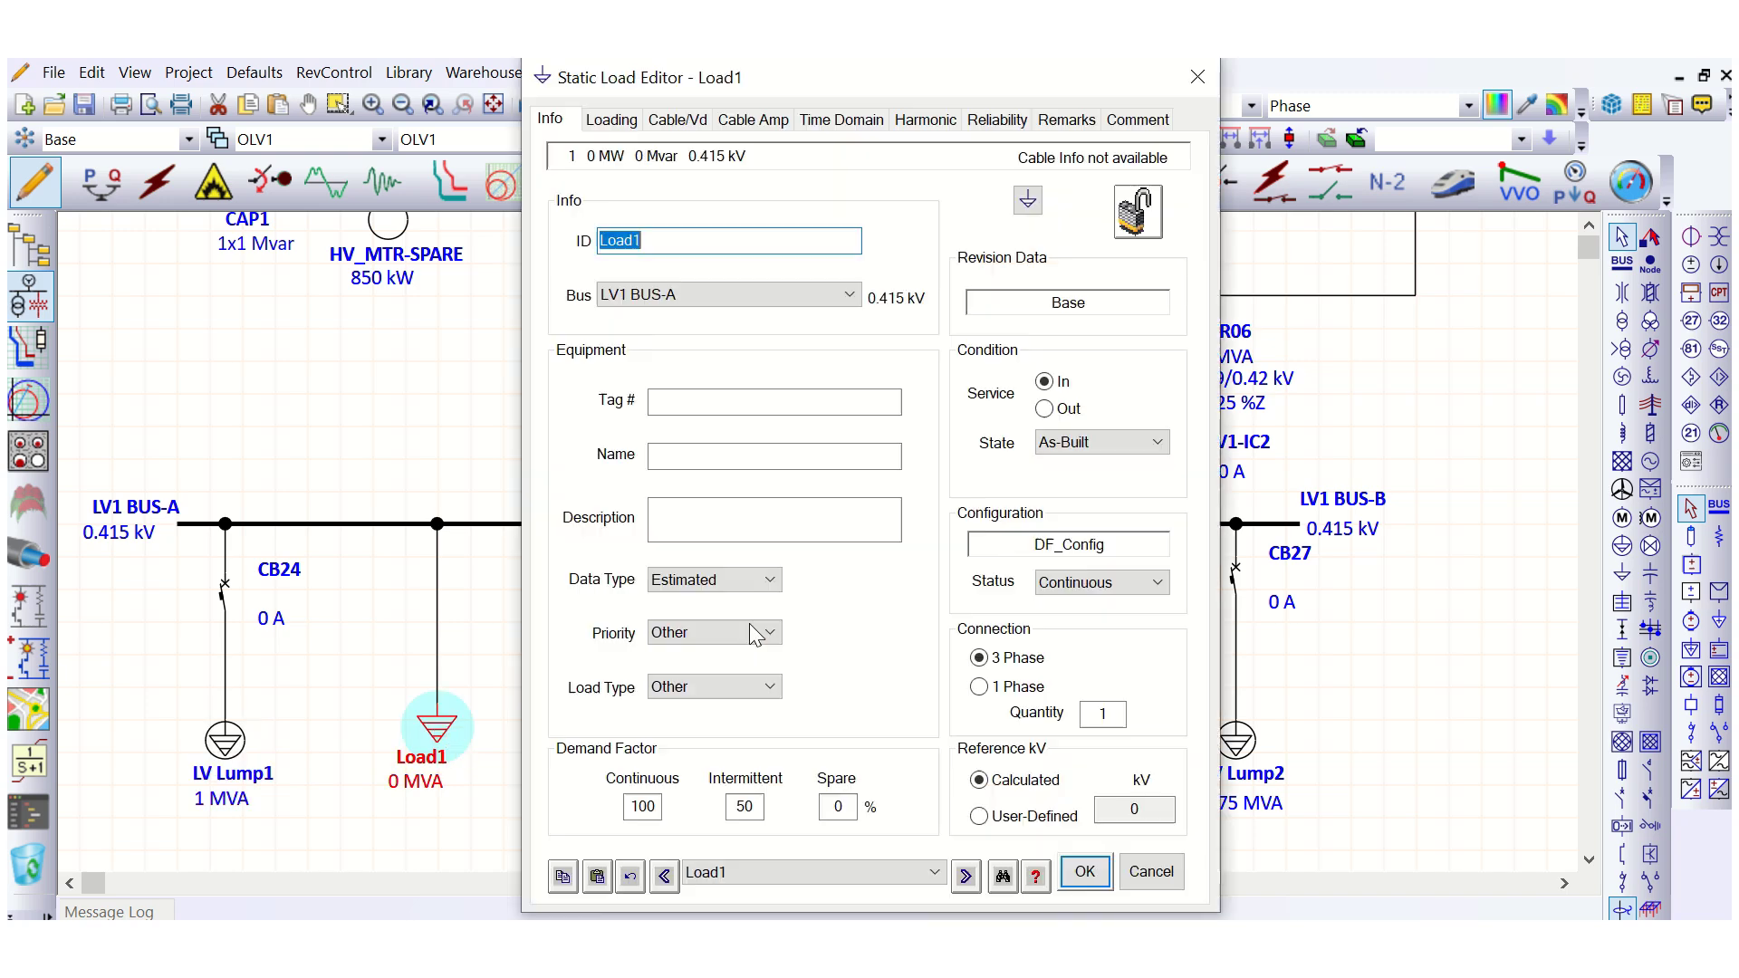
click(612, 121)
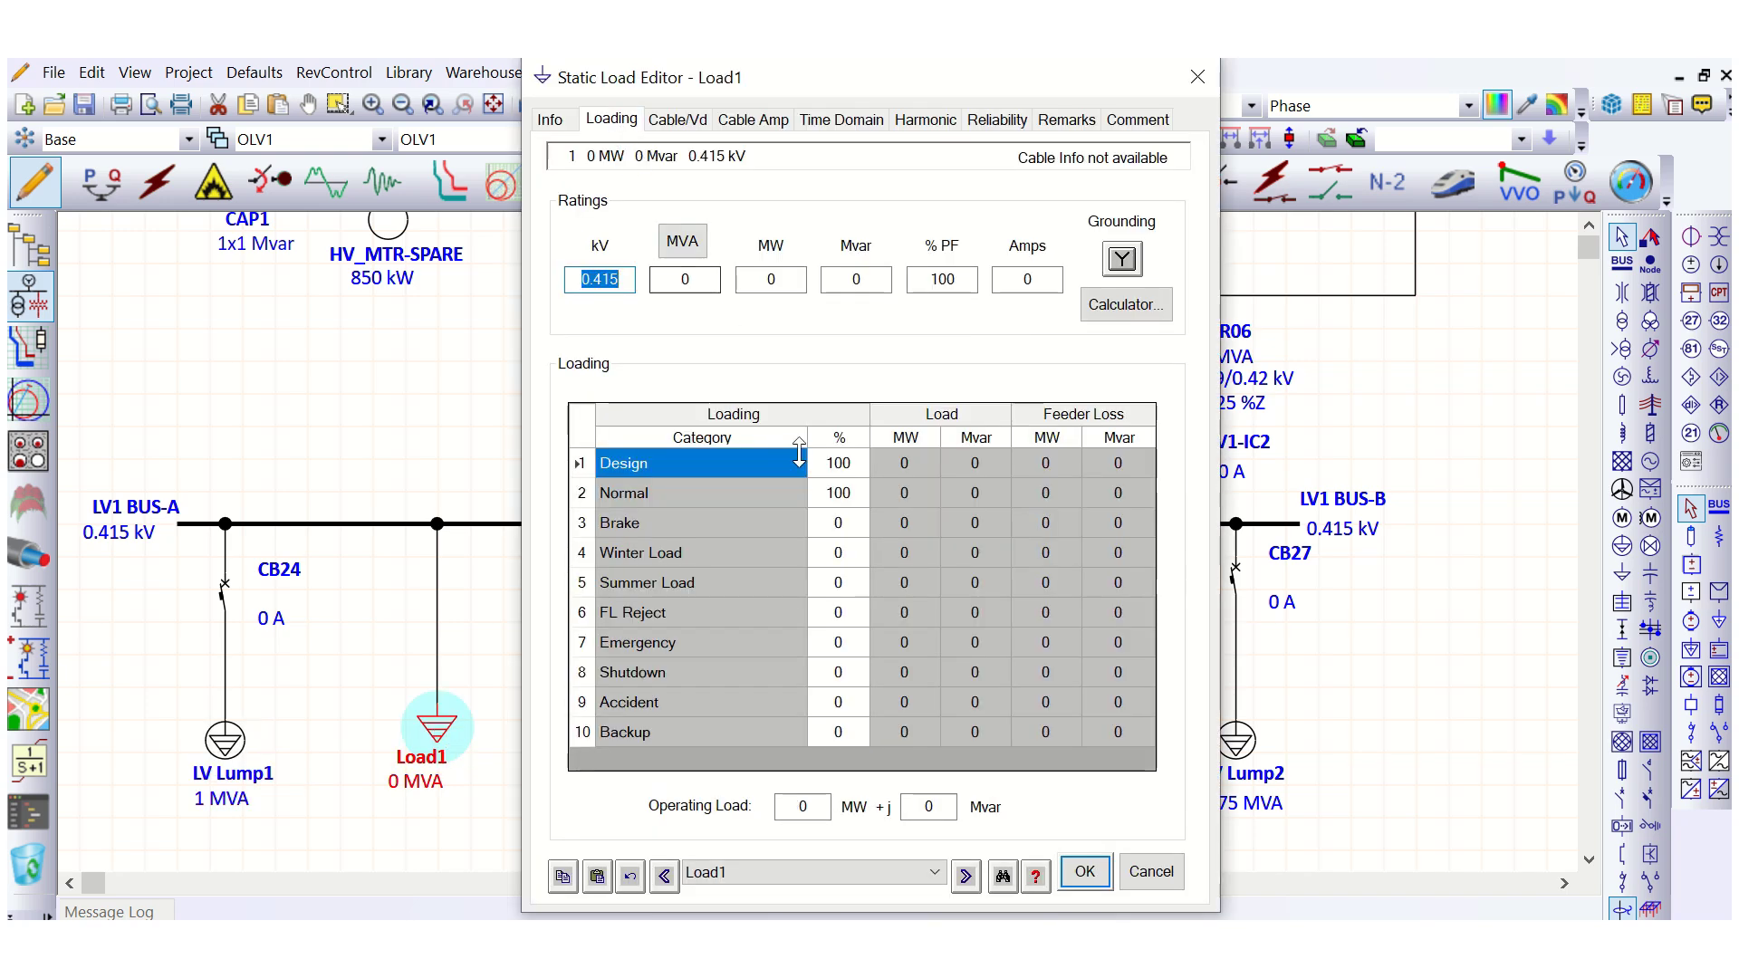
click(707, 282)
double_click(678, 277)
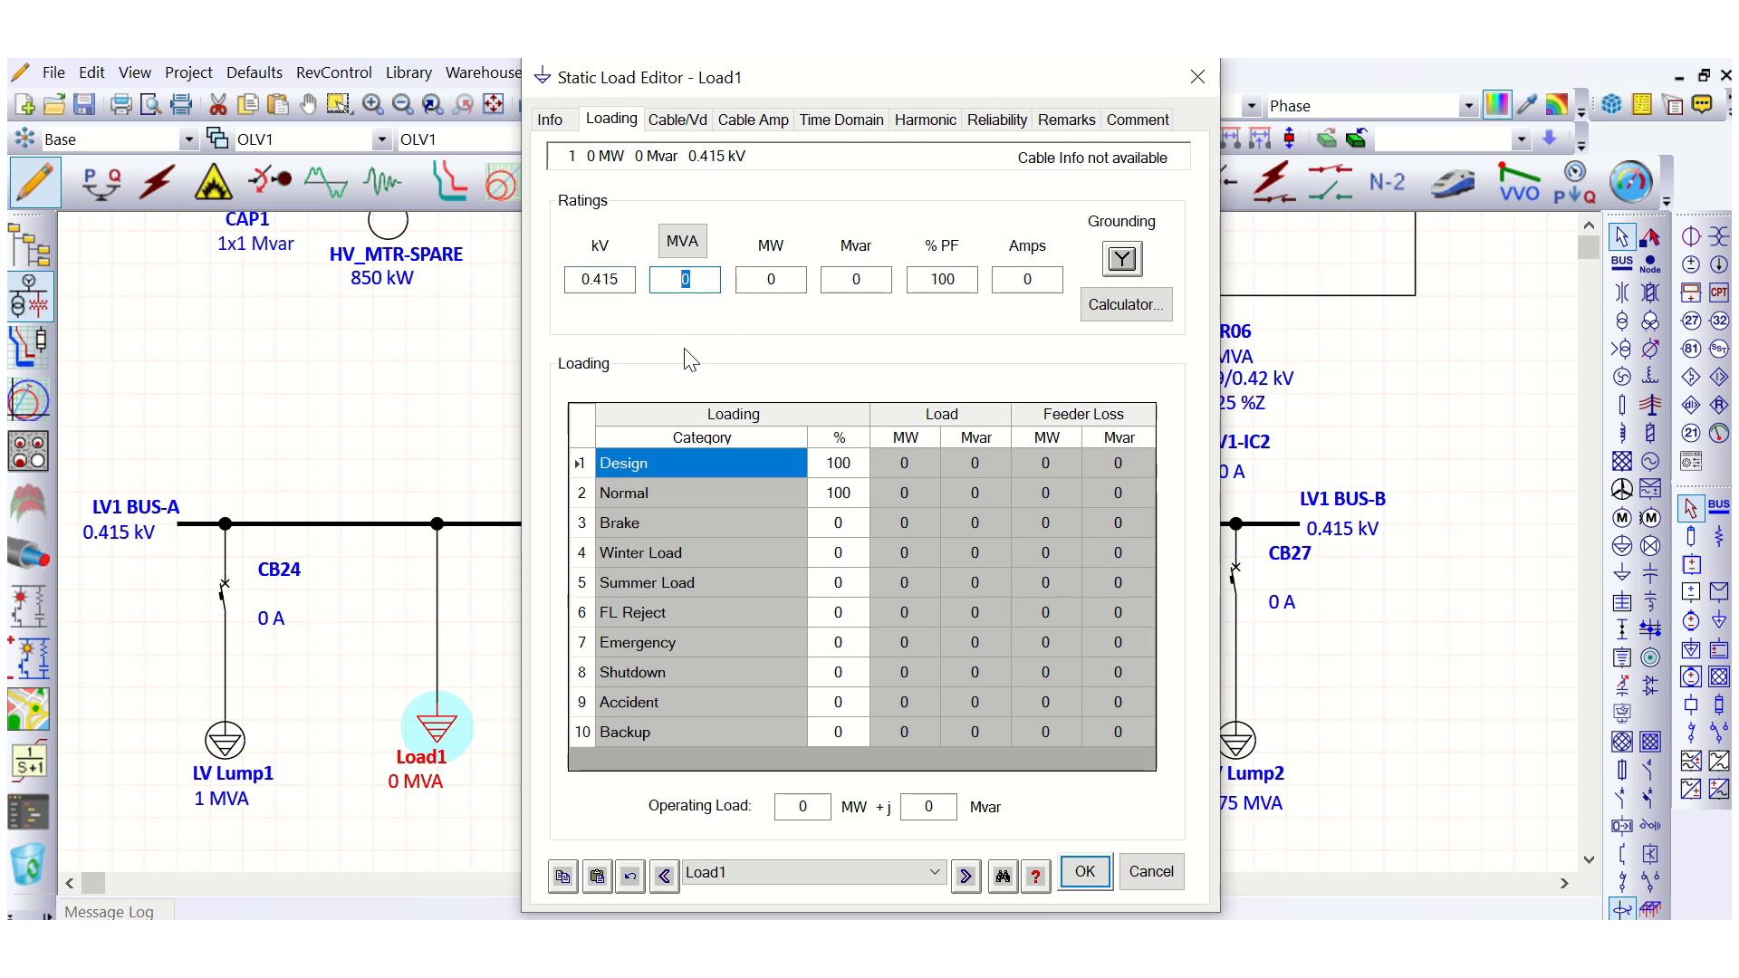
text(1)
click(775, 282)
double_click(922, 280)
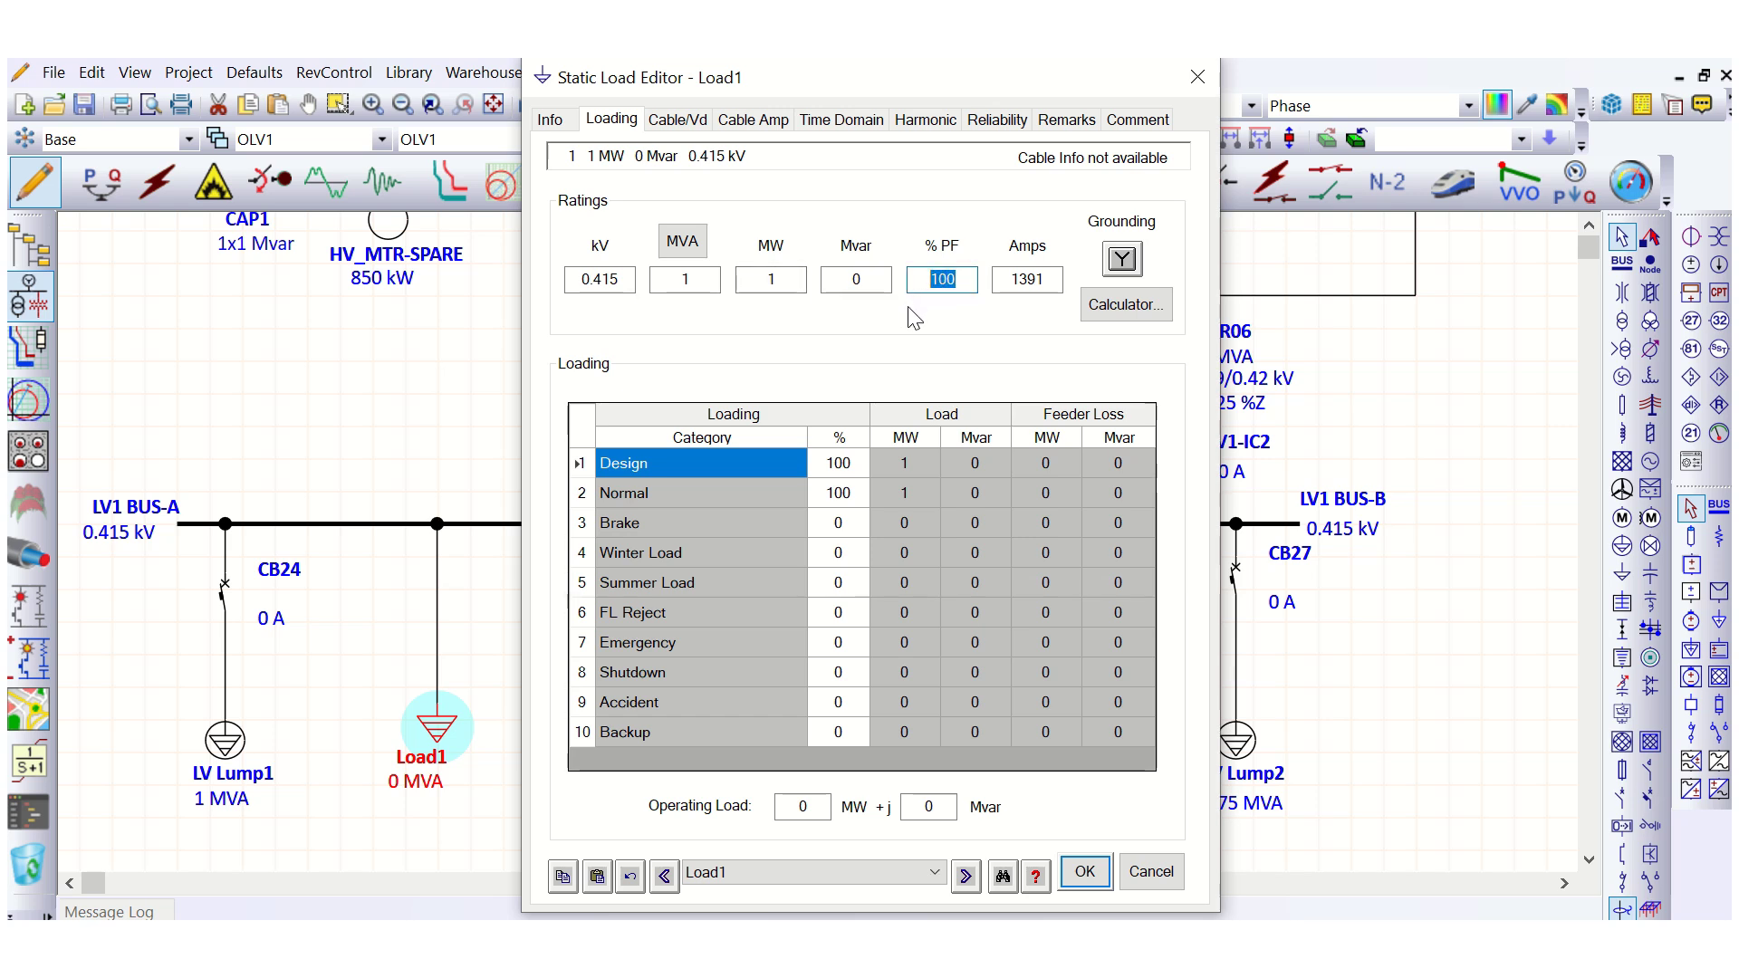
click(962, 278)
click(1085, 871)
click(487, 699)
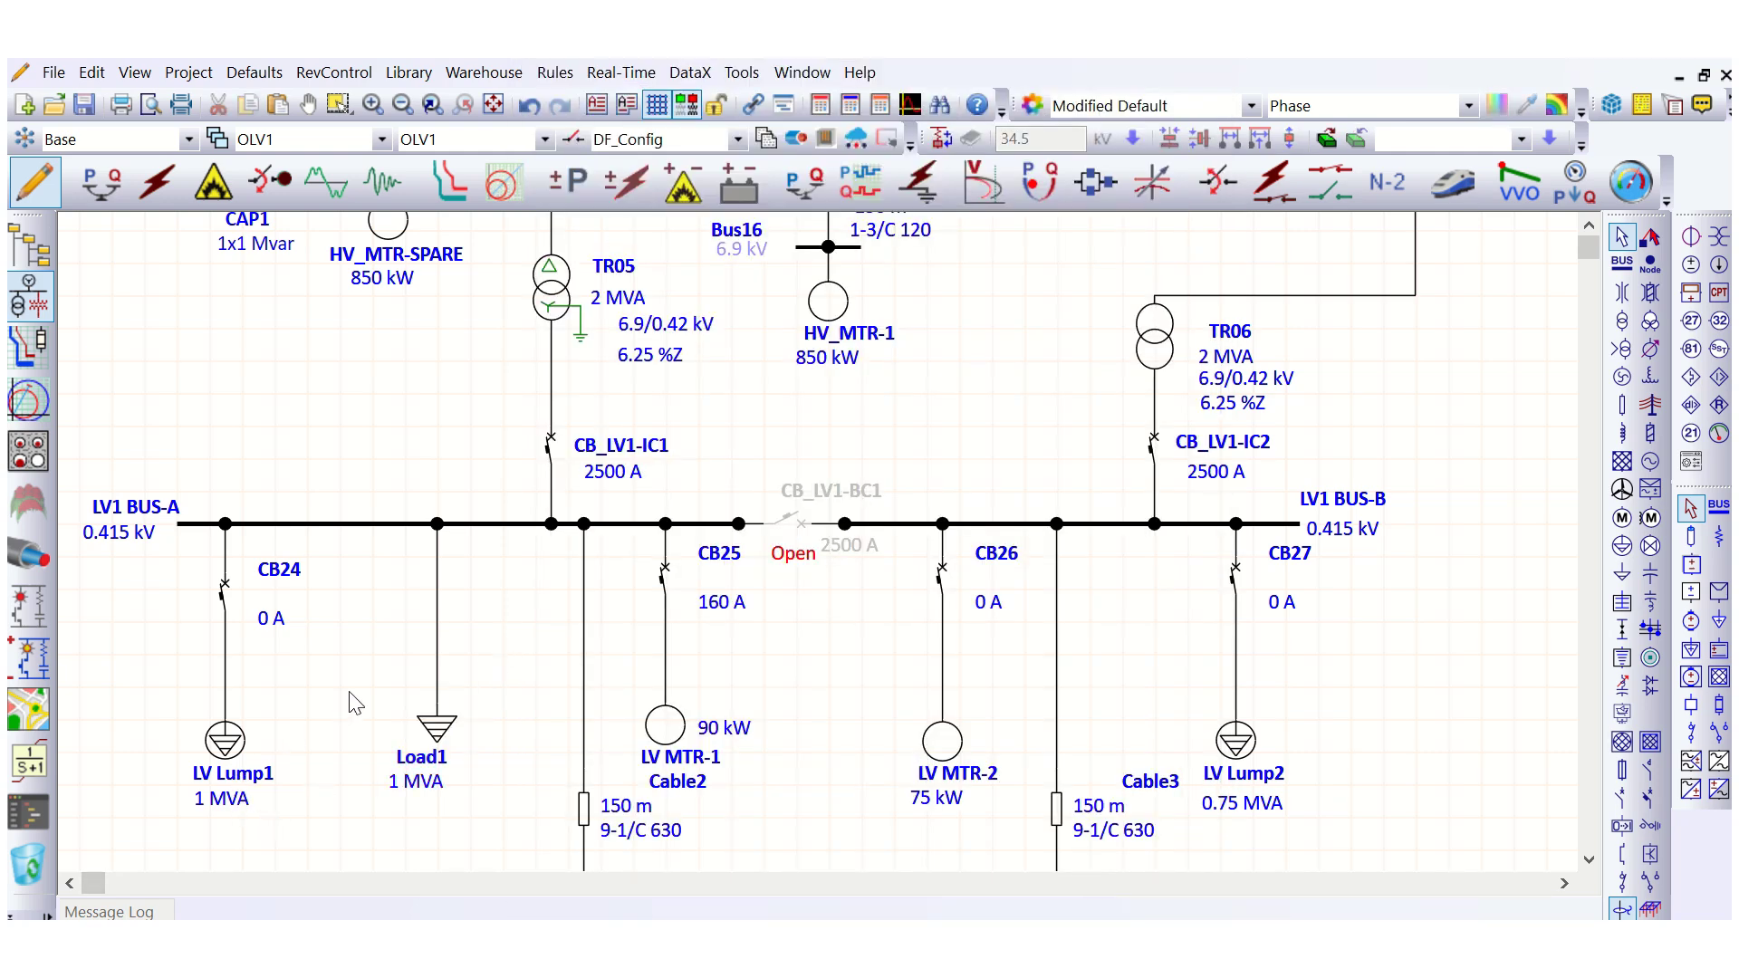
Align static load Load1 horizontally with LV Lump1 on the one-line diagram
drag(145, 709, 502, 844)
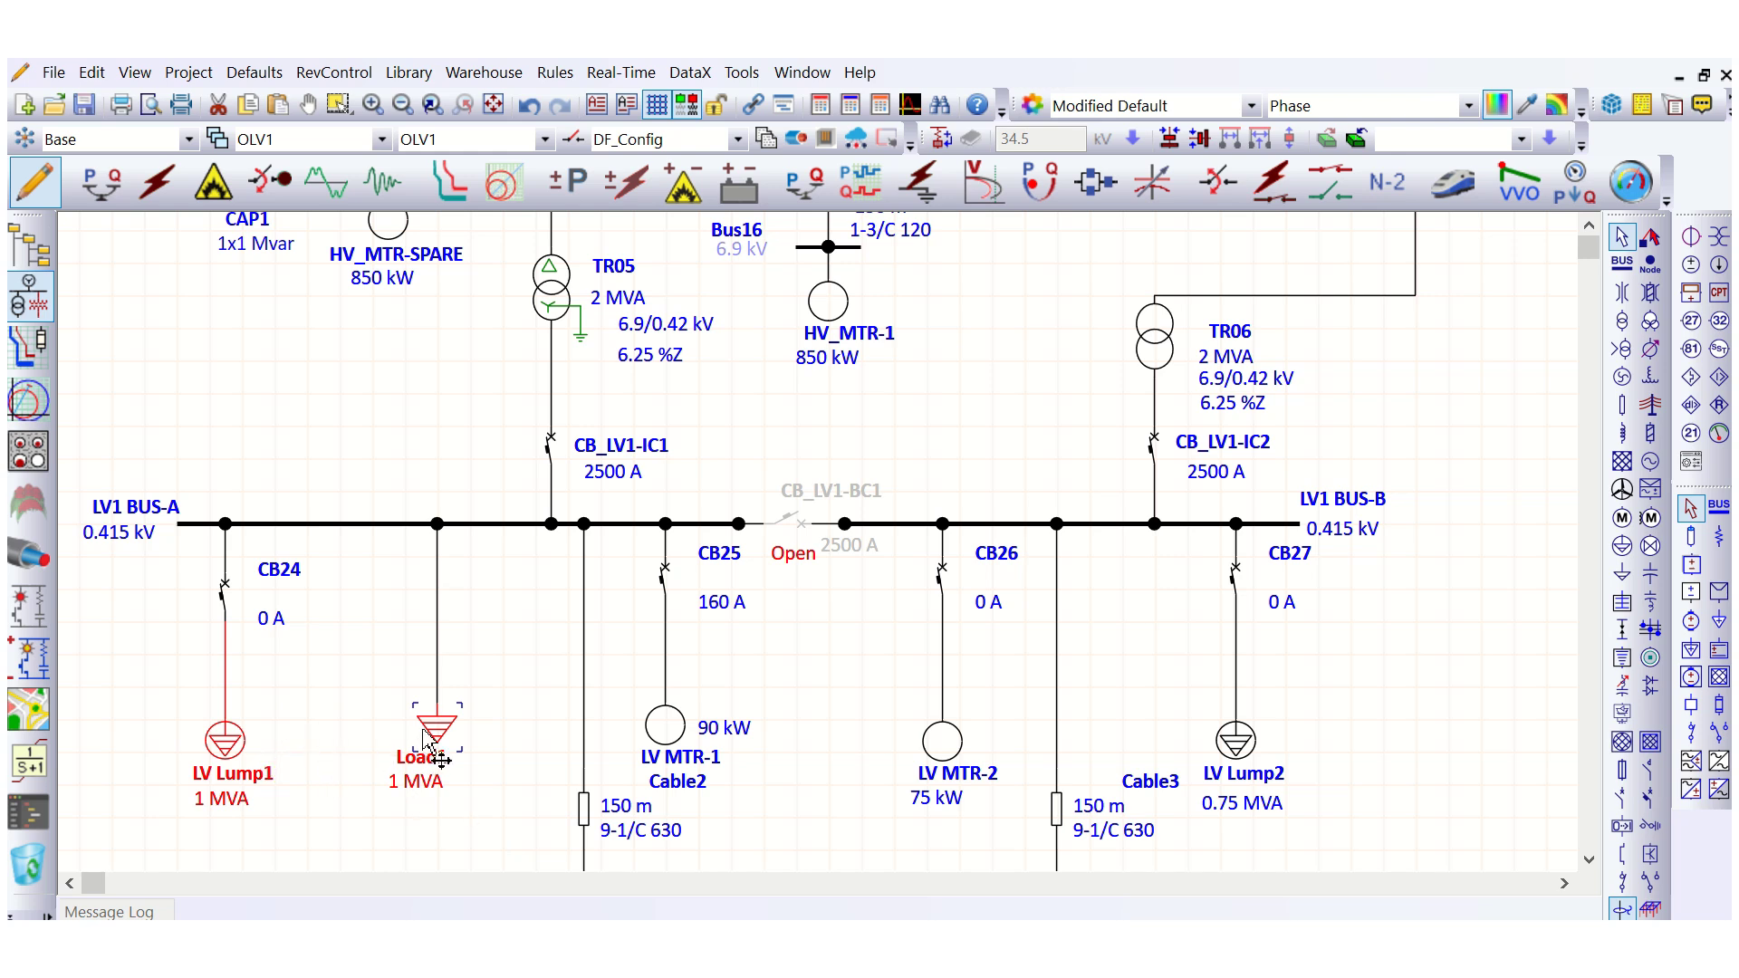
drag(435, 729, 384, 781)
click(337, 833)
click(360, 661)
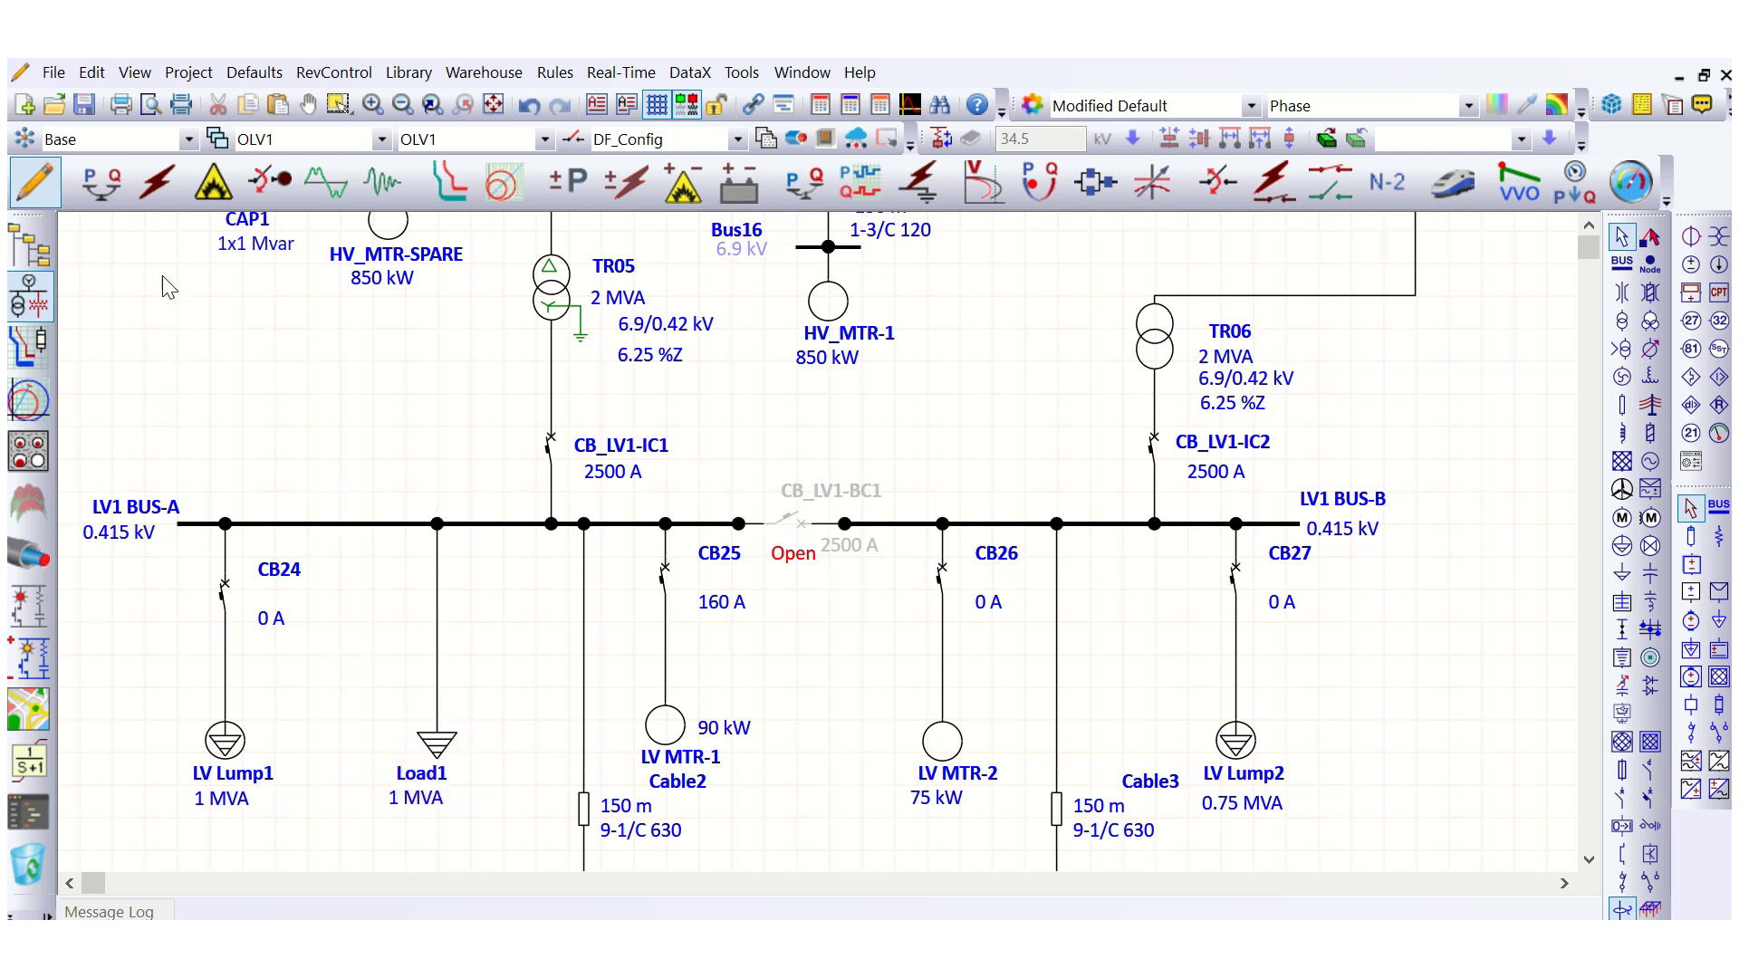
Switch to Load Flow mode, run the load flow study and select Load1 to check its results
click(101, 181)
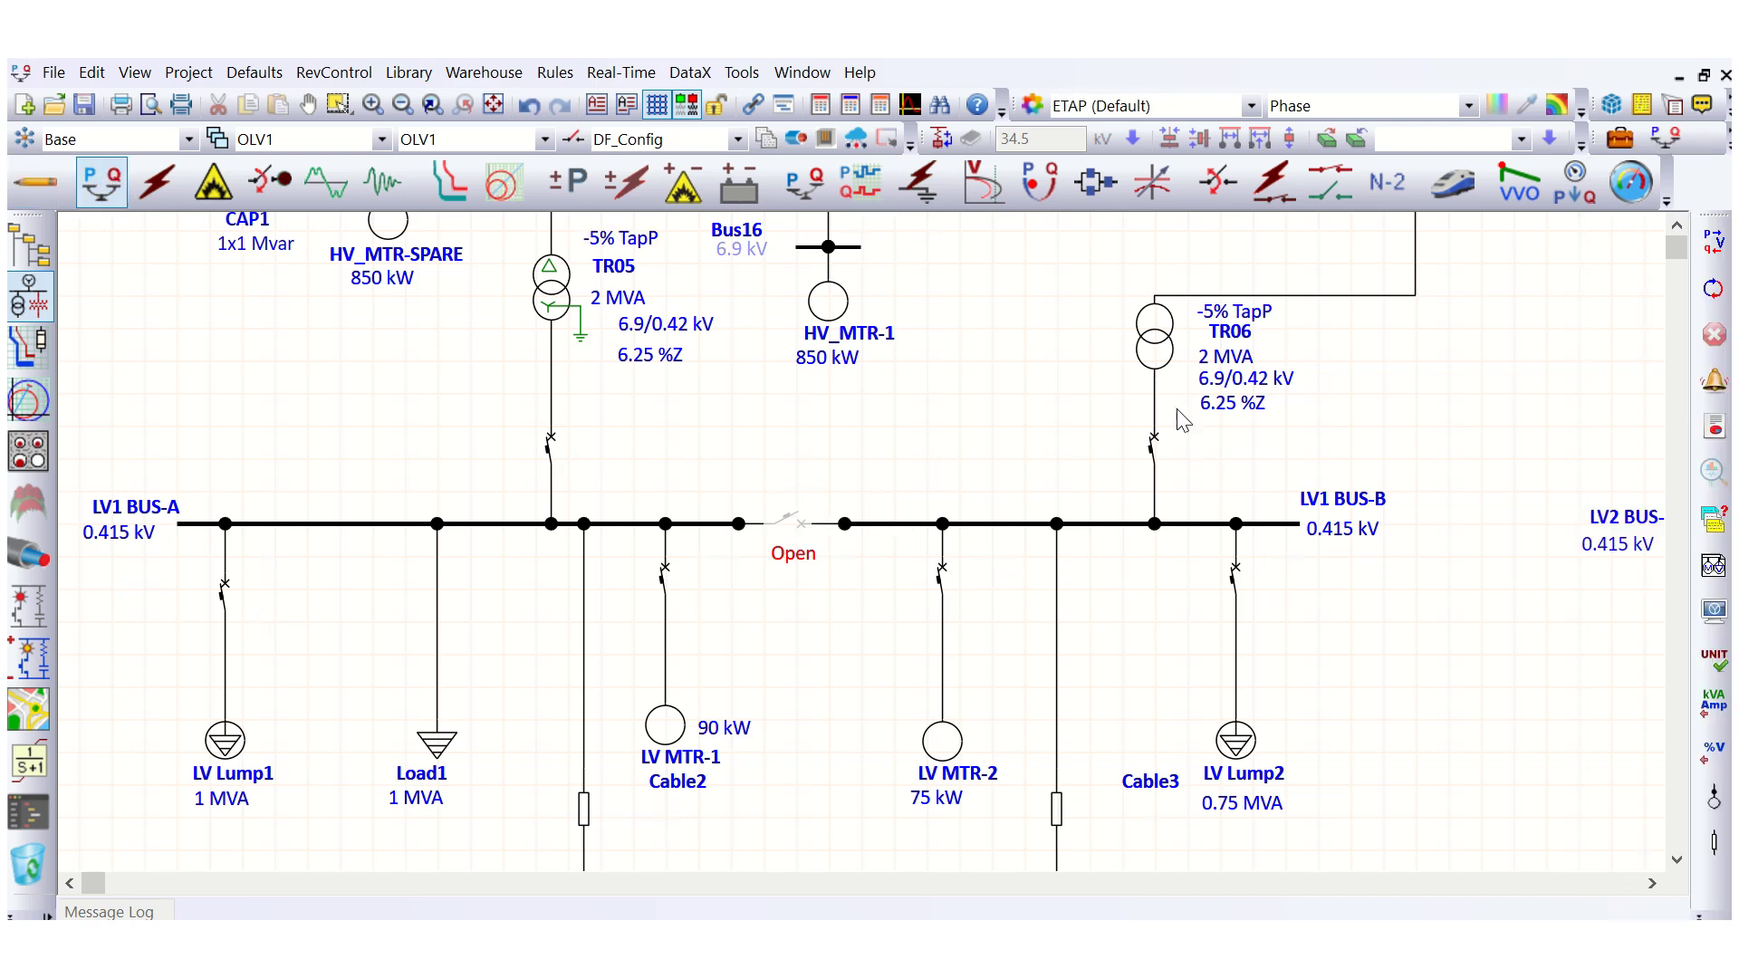
click(1713, 240)
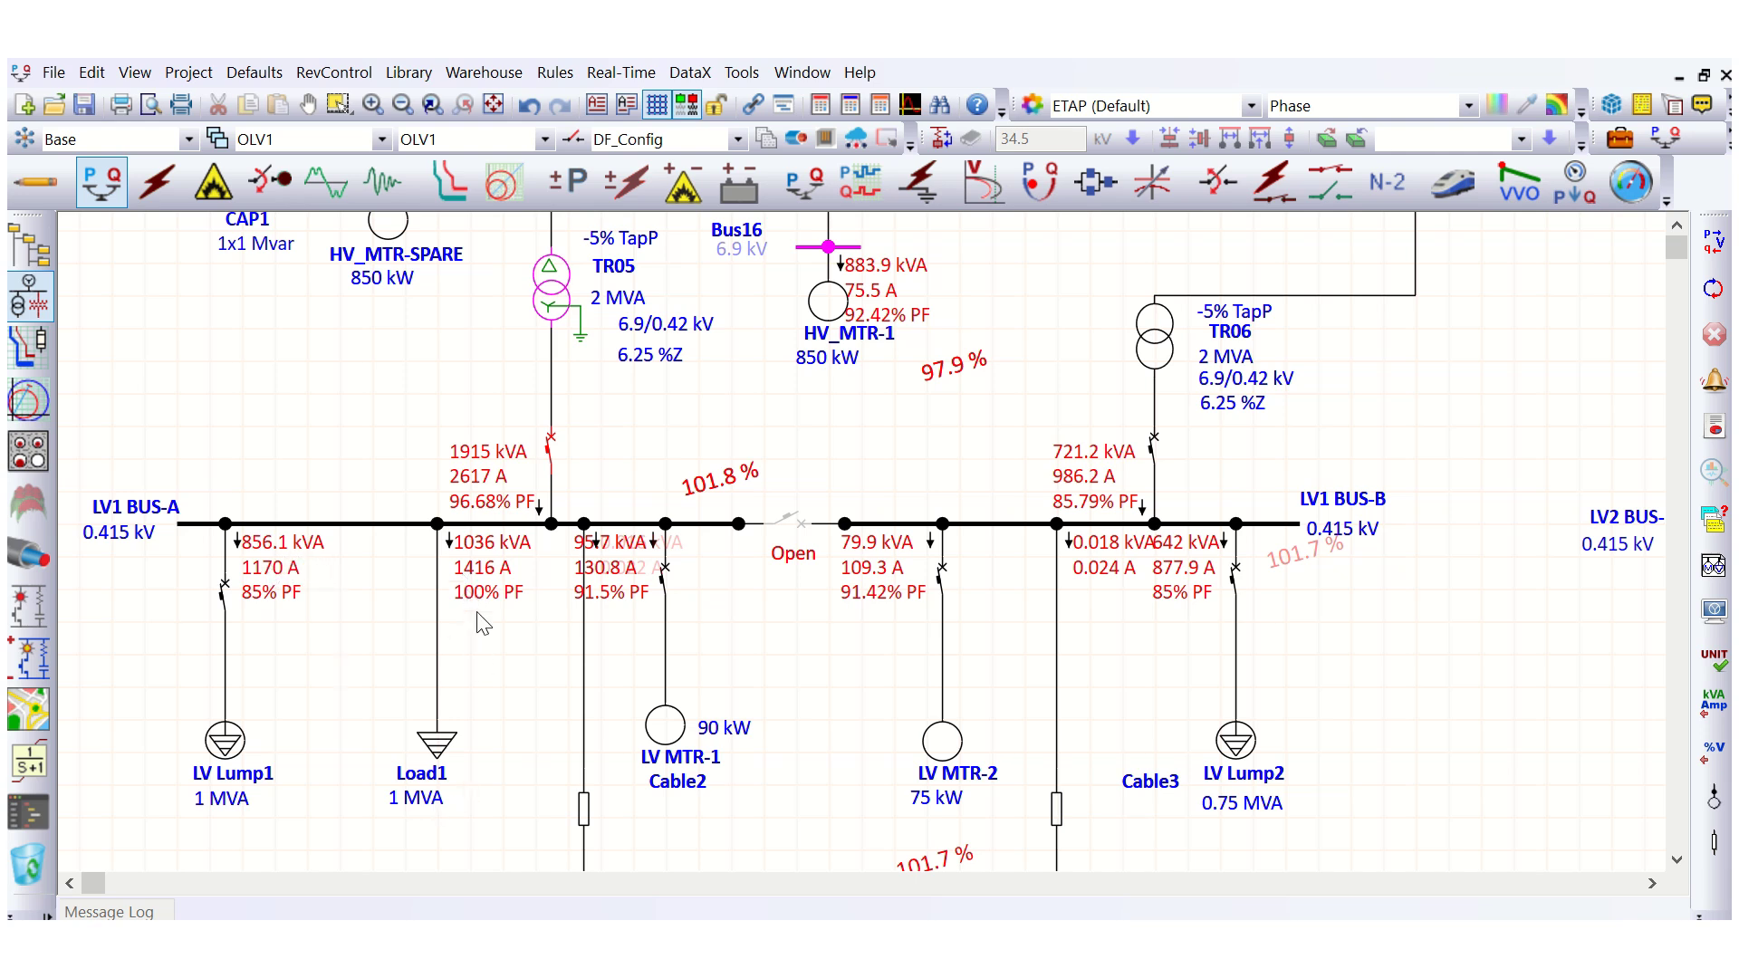
click(439, 748)
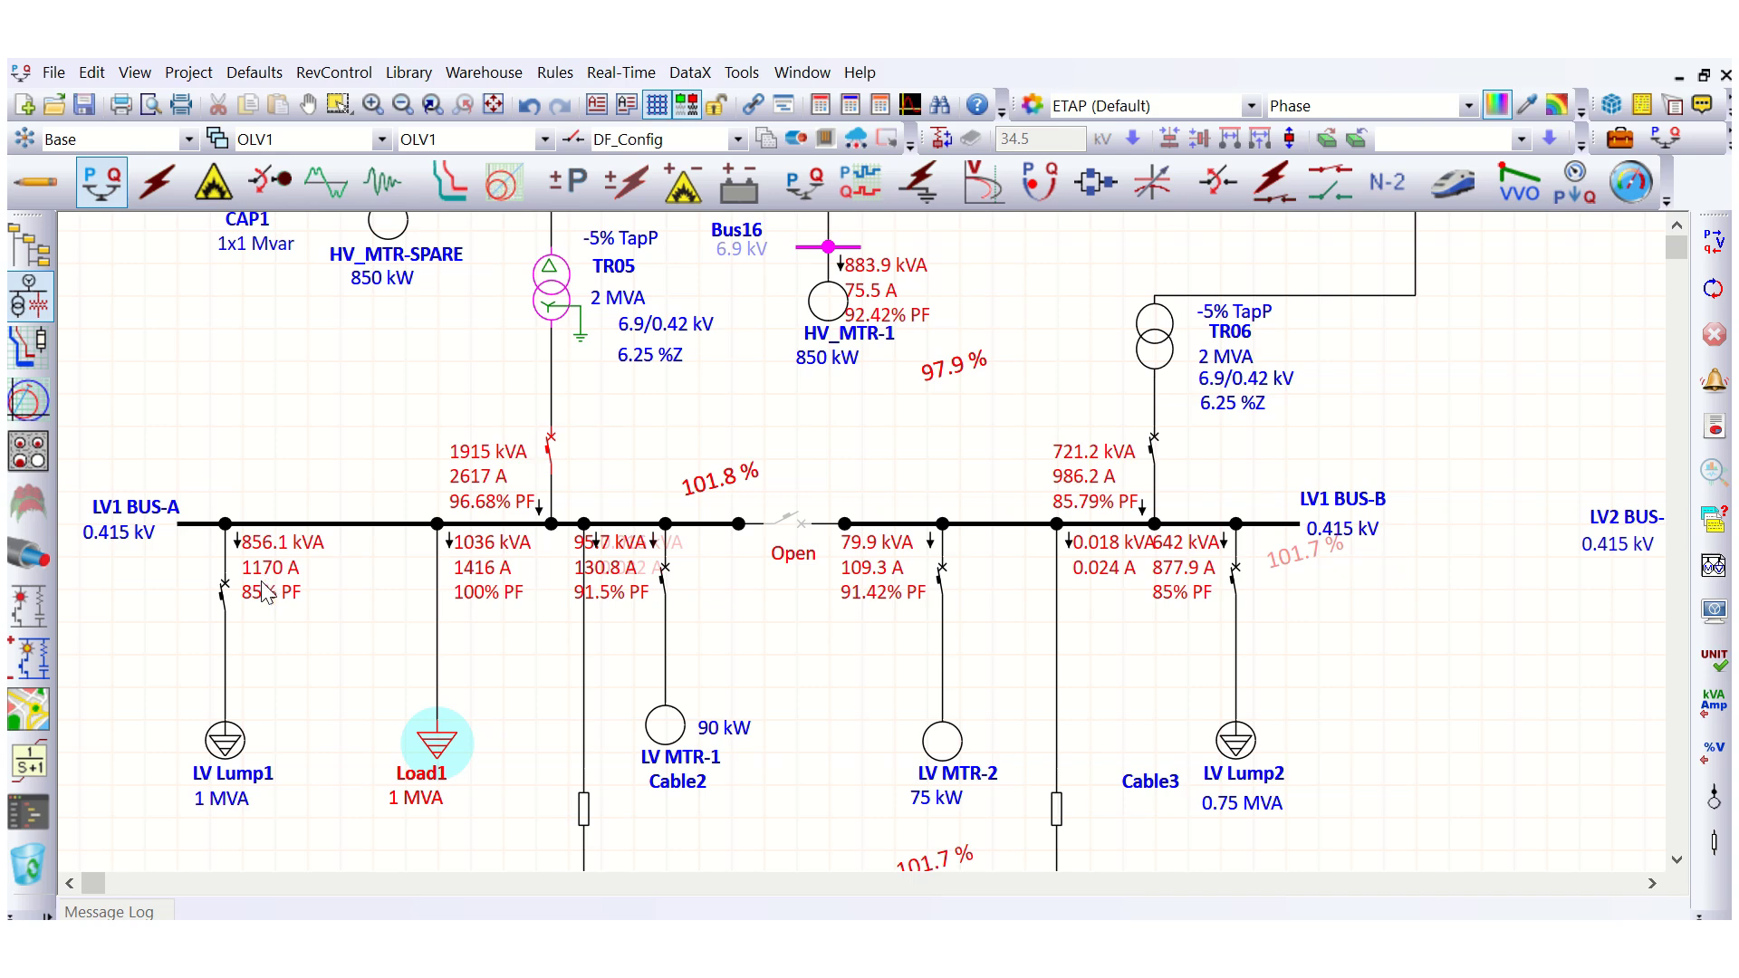
Set the load flow display options to show power flows as kW + jkvar
click(1714, 612)
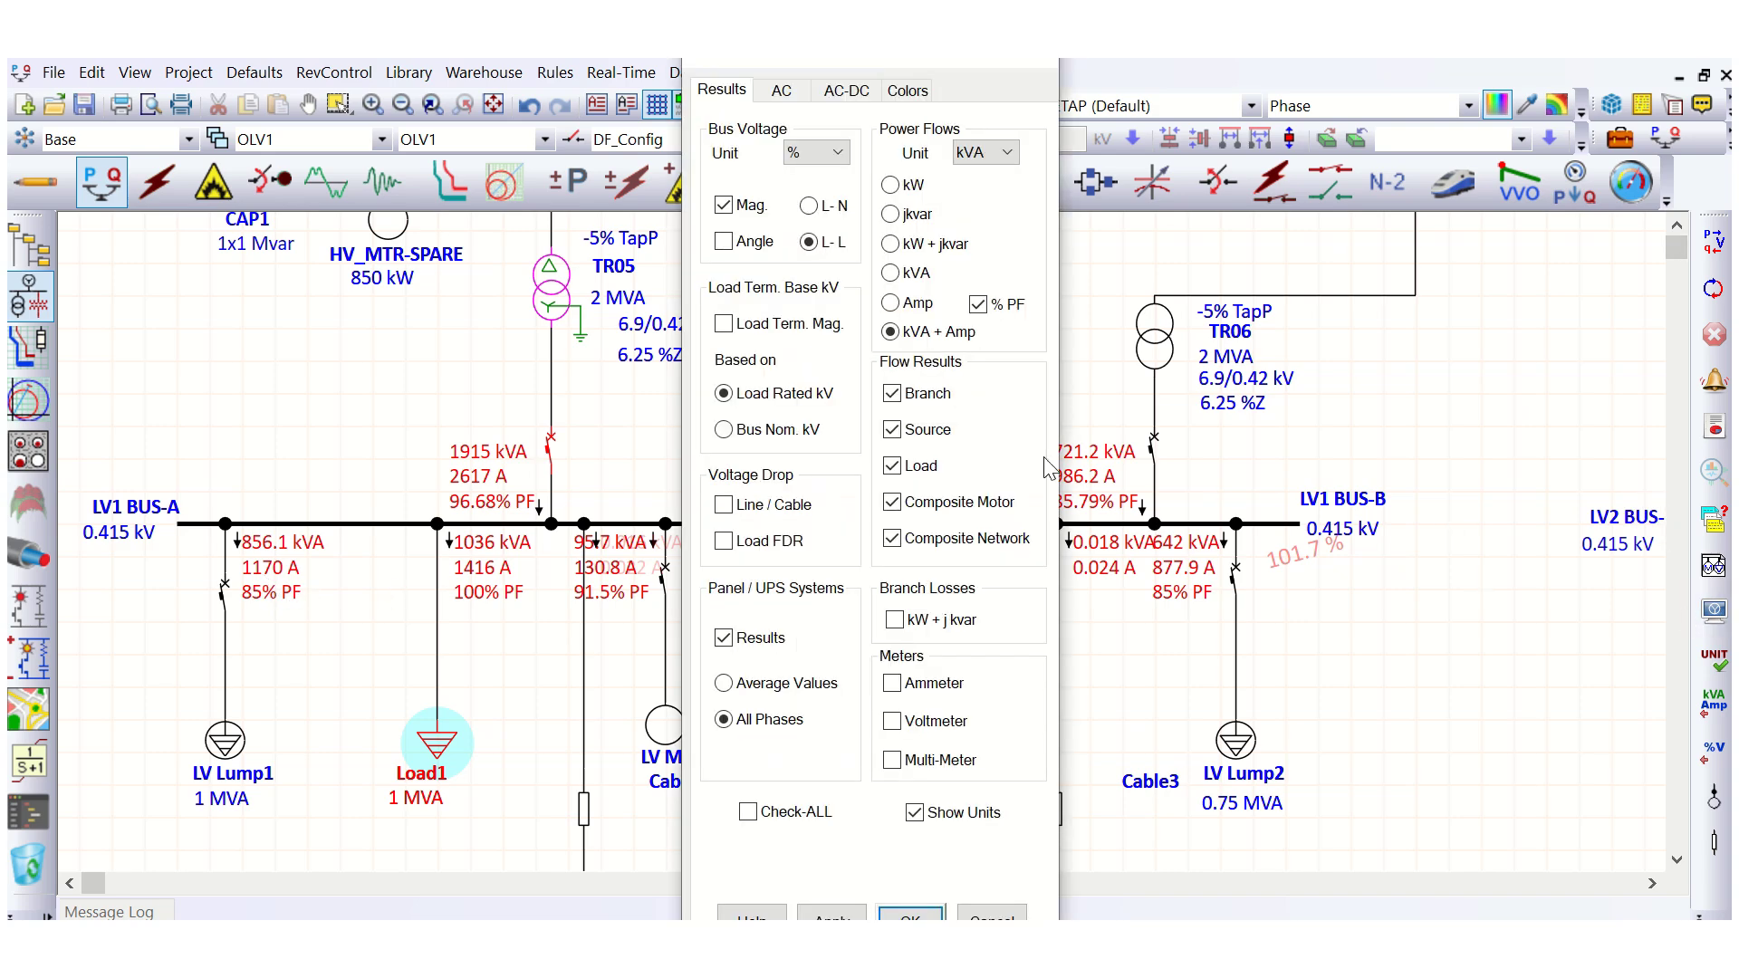
click(891, 243)
click(910, 912)
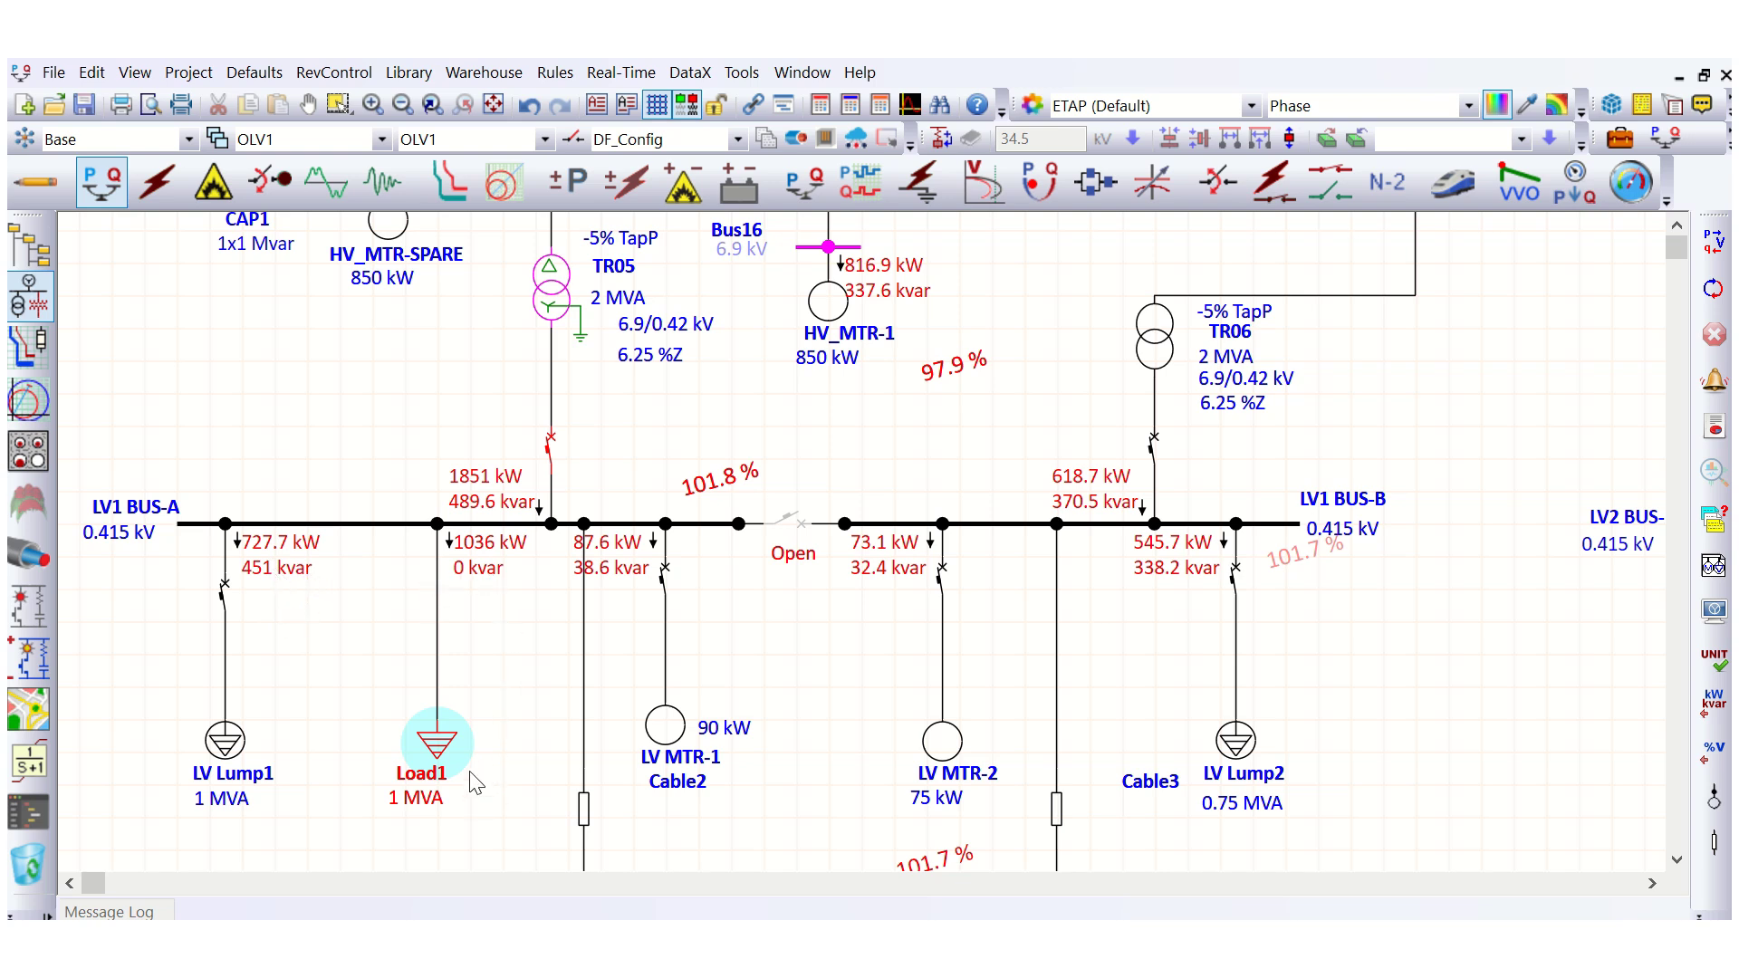
click(498, 711)
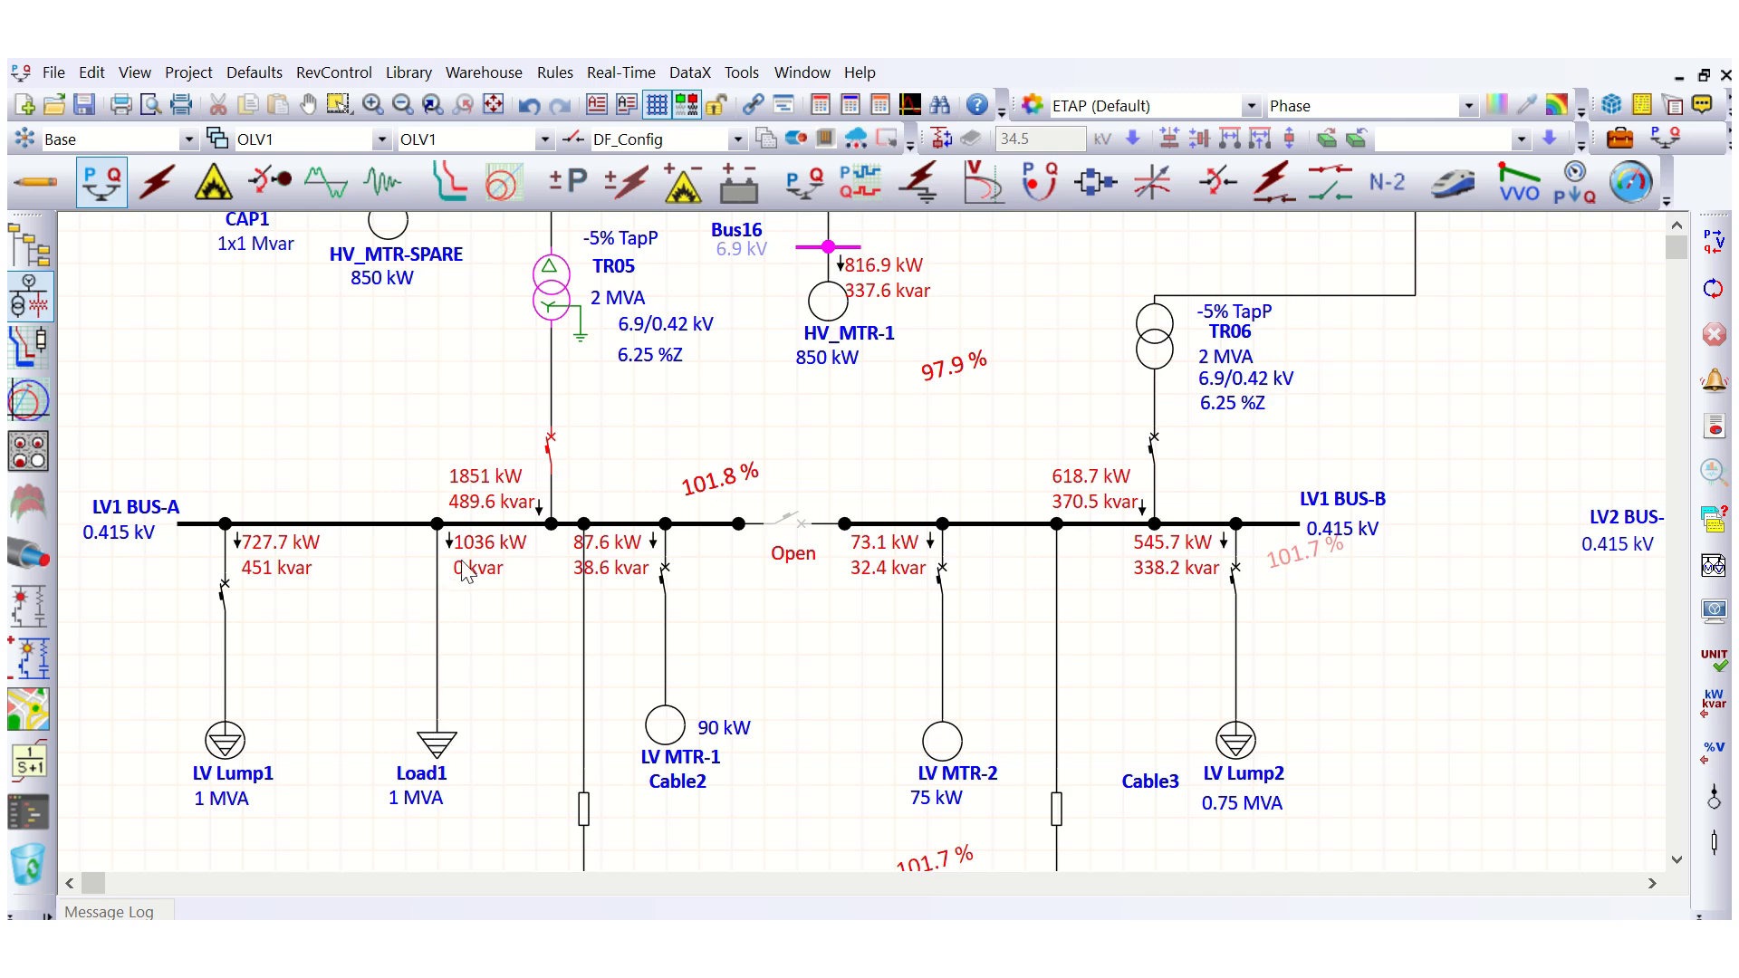
Set Load1's power factor to 85% and rerun the load flow study
double_click(437, 751)
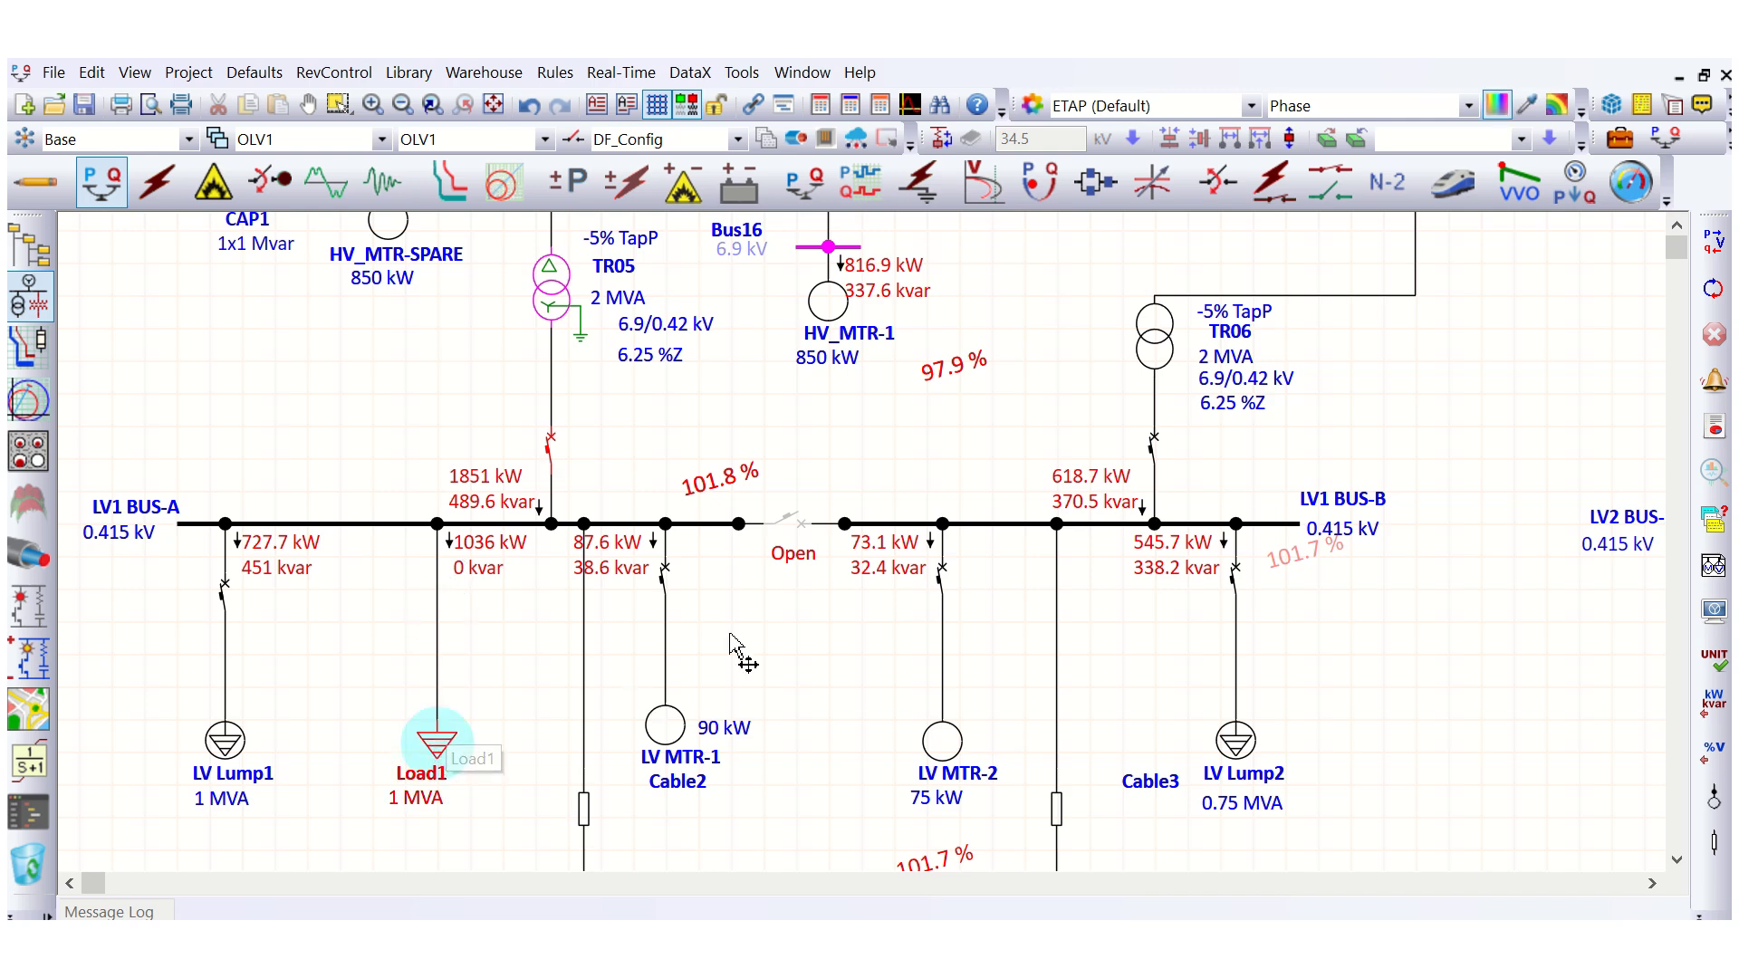
click(616, 121)
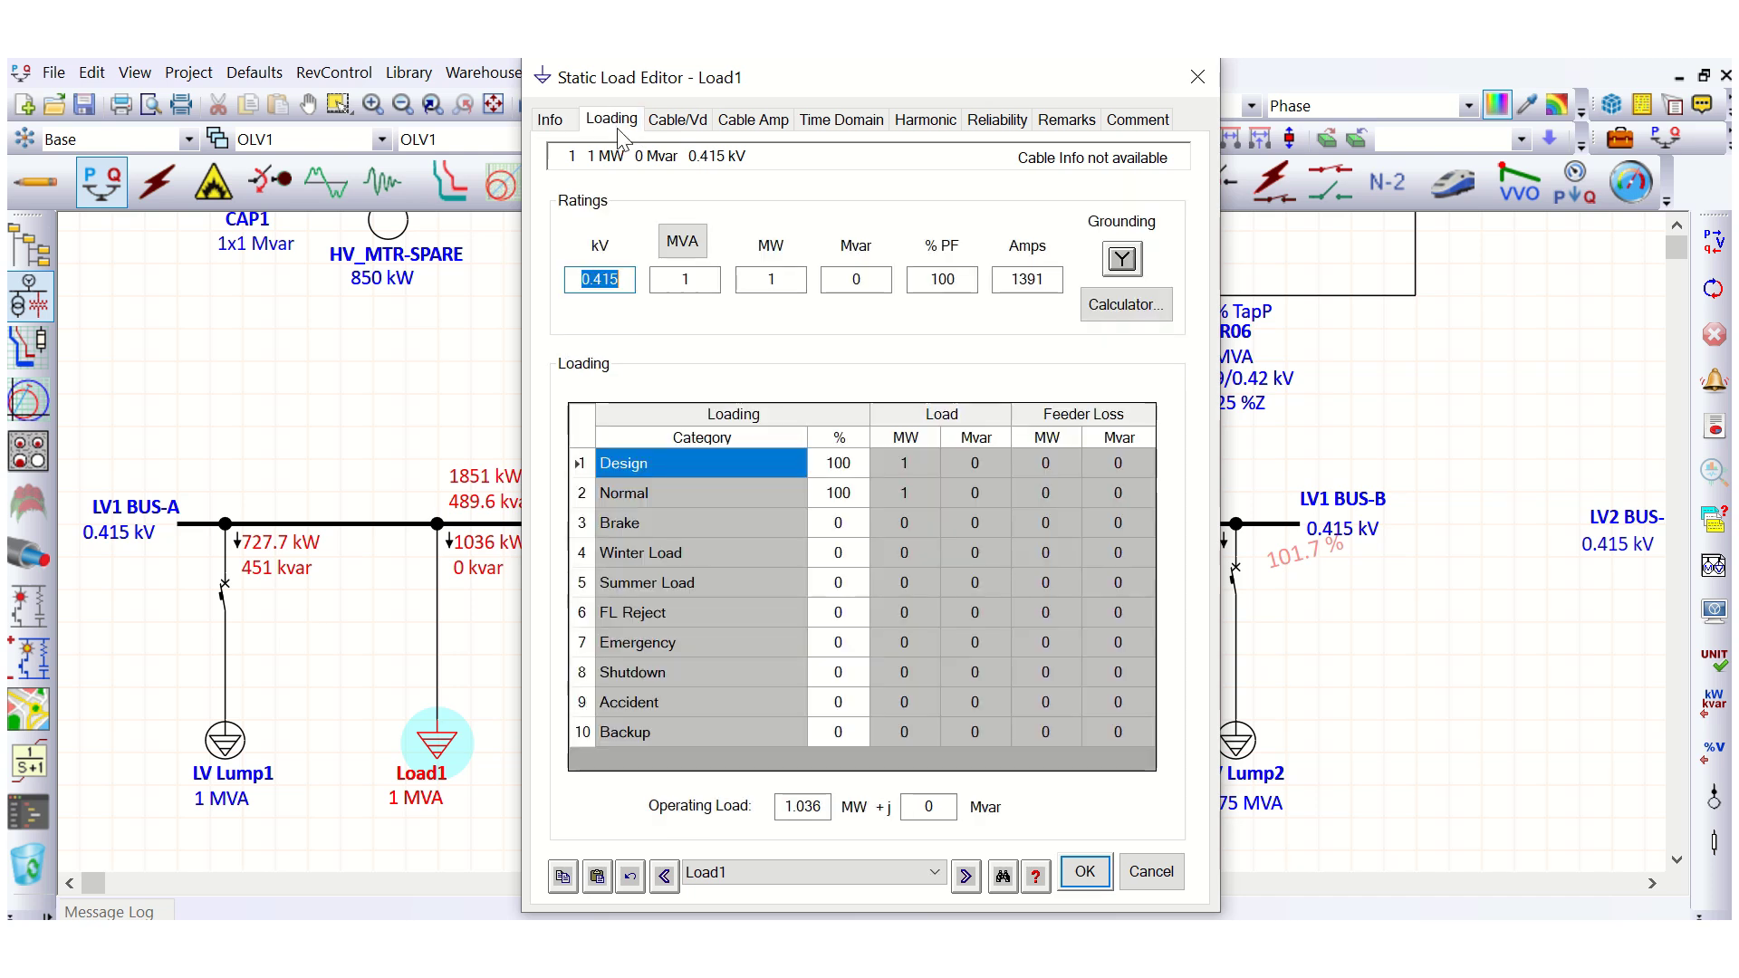
drag(967, 282, 925, 281)
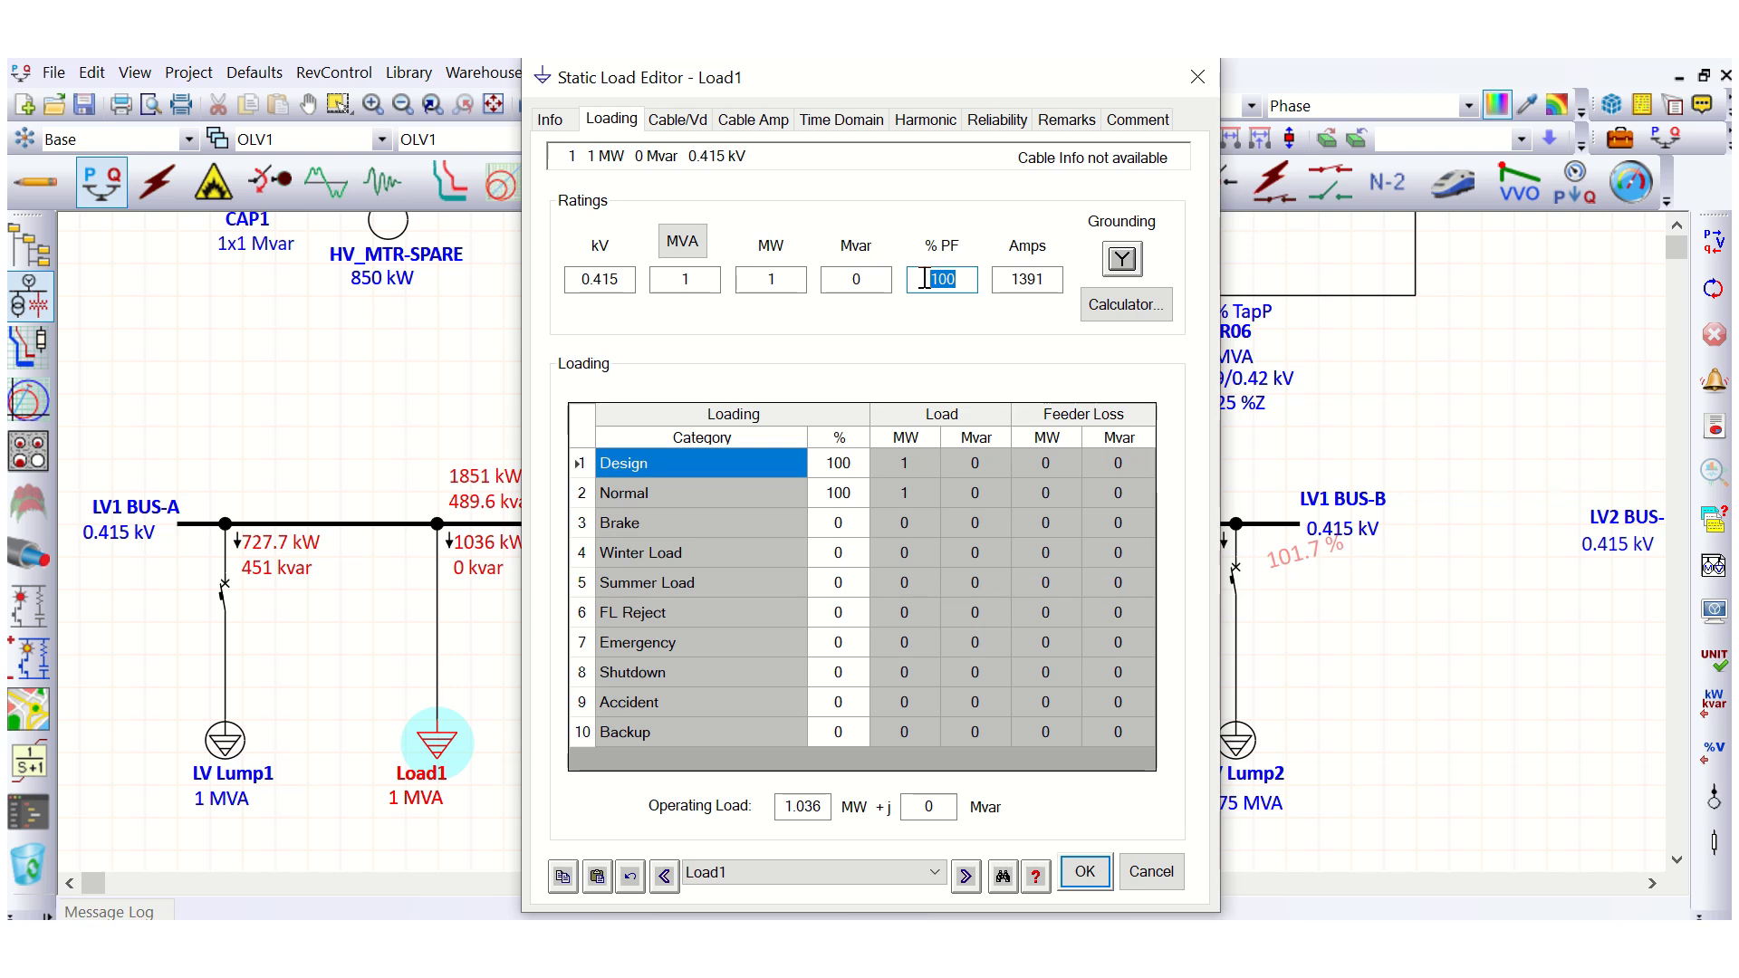
text(85)
click(913, 318)
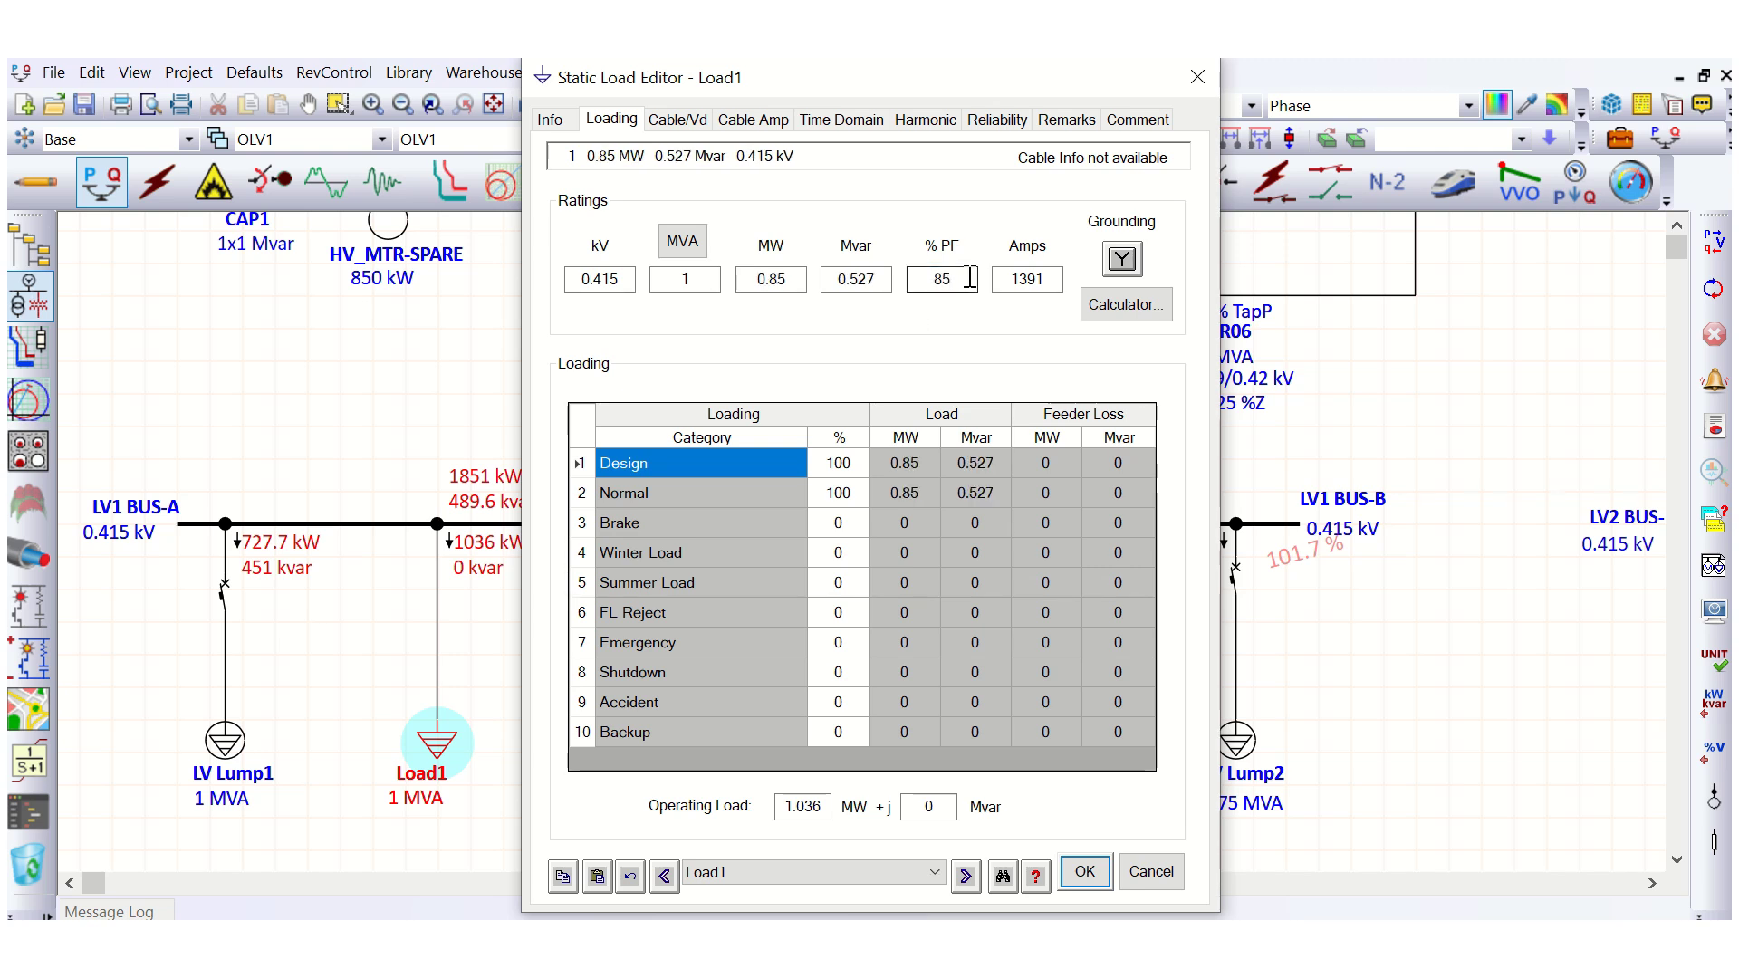
click(1085, 871)
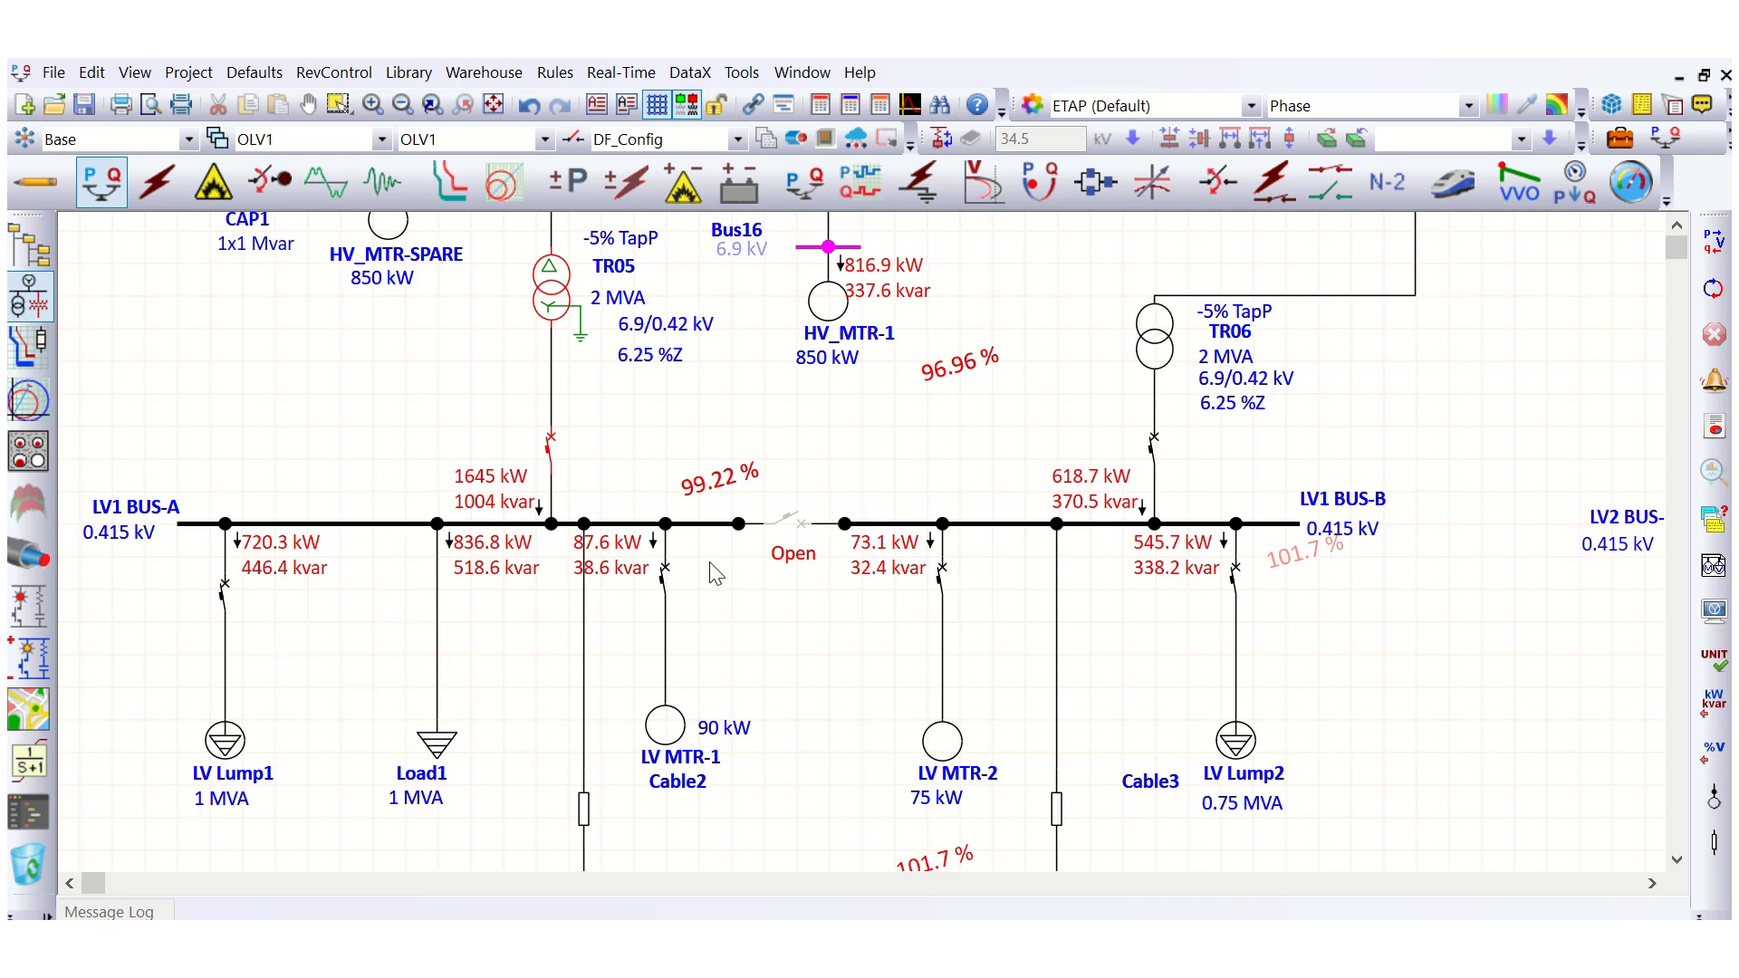
Set the power flow display to kVA + Amp and compare the results of LV Lump1 and Load1
click(1713, 610)
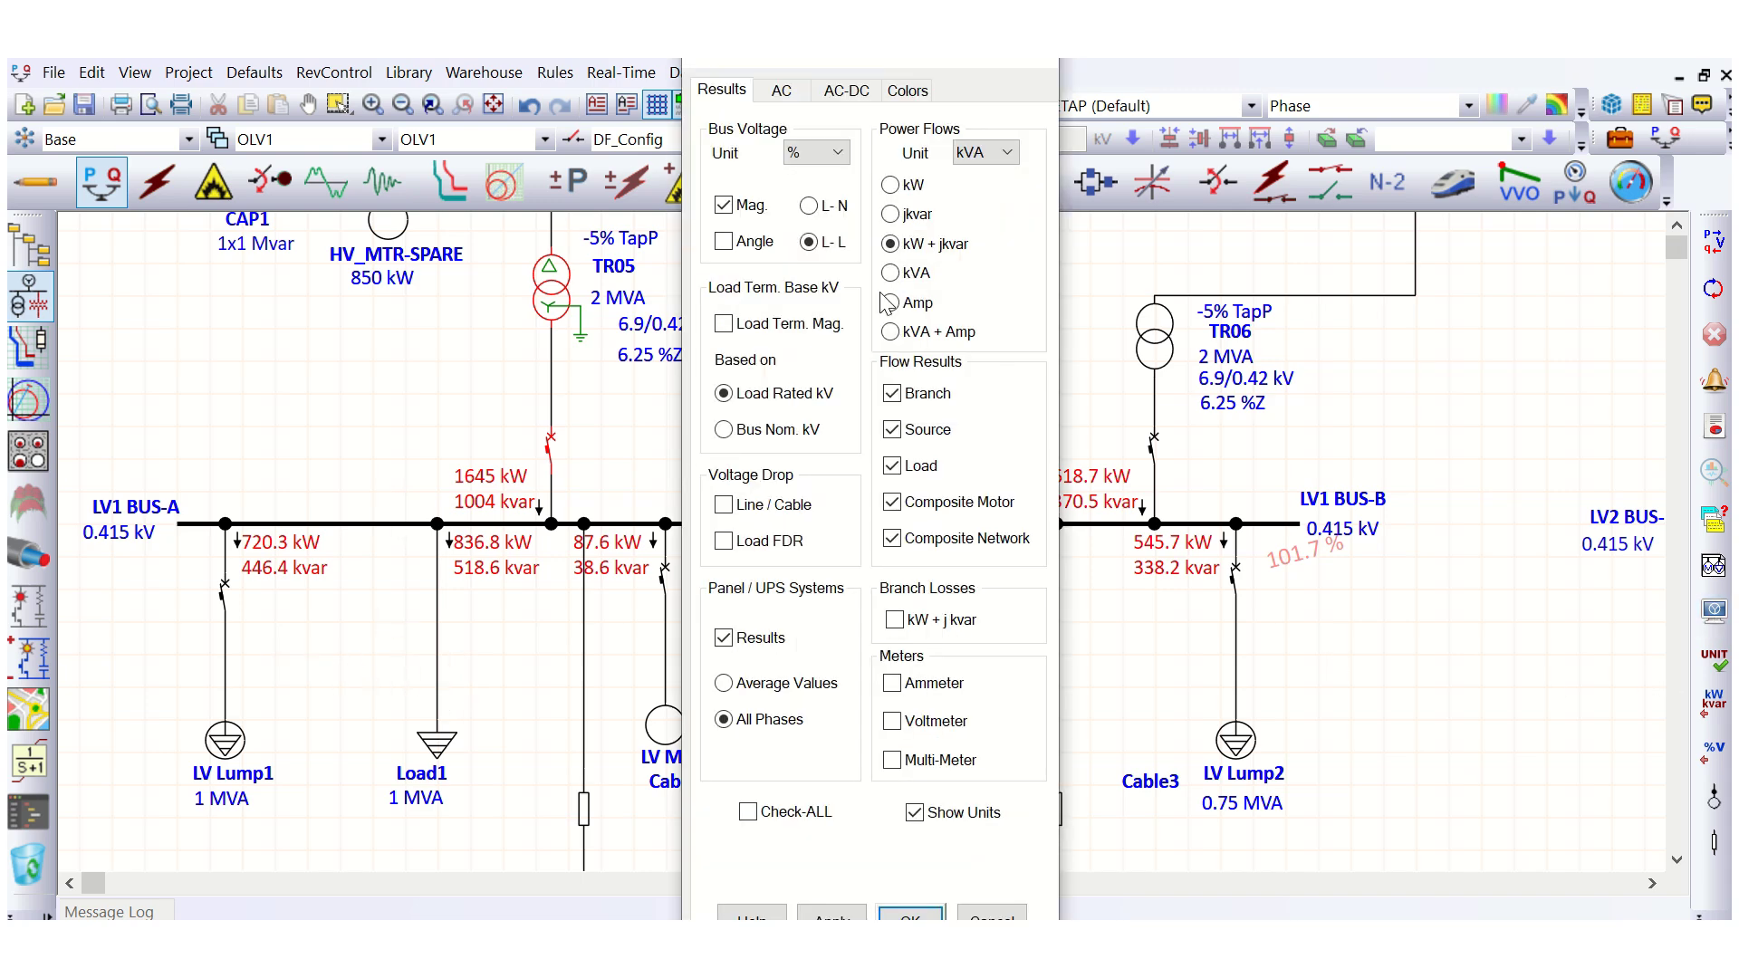
click(891, 331)
click(910, 916)
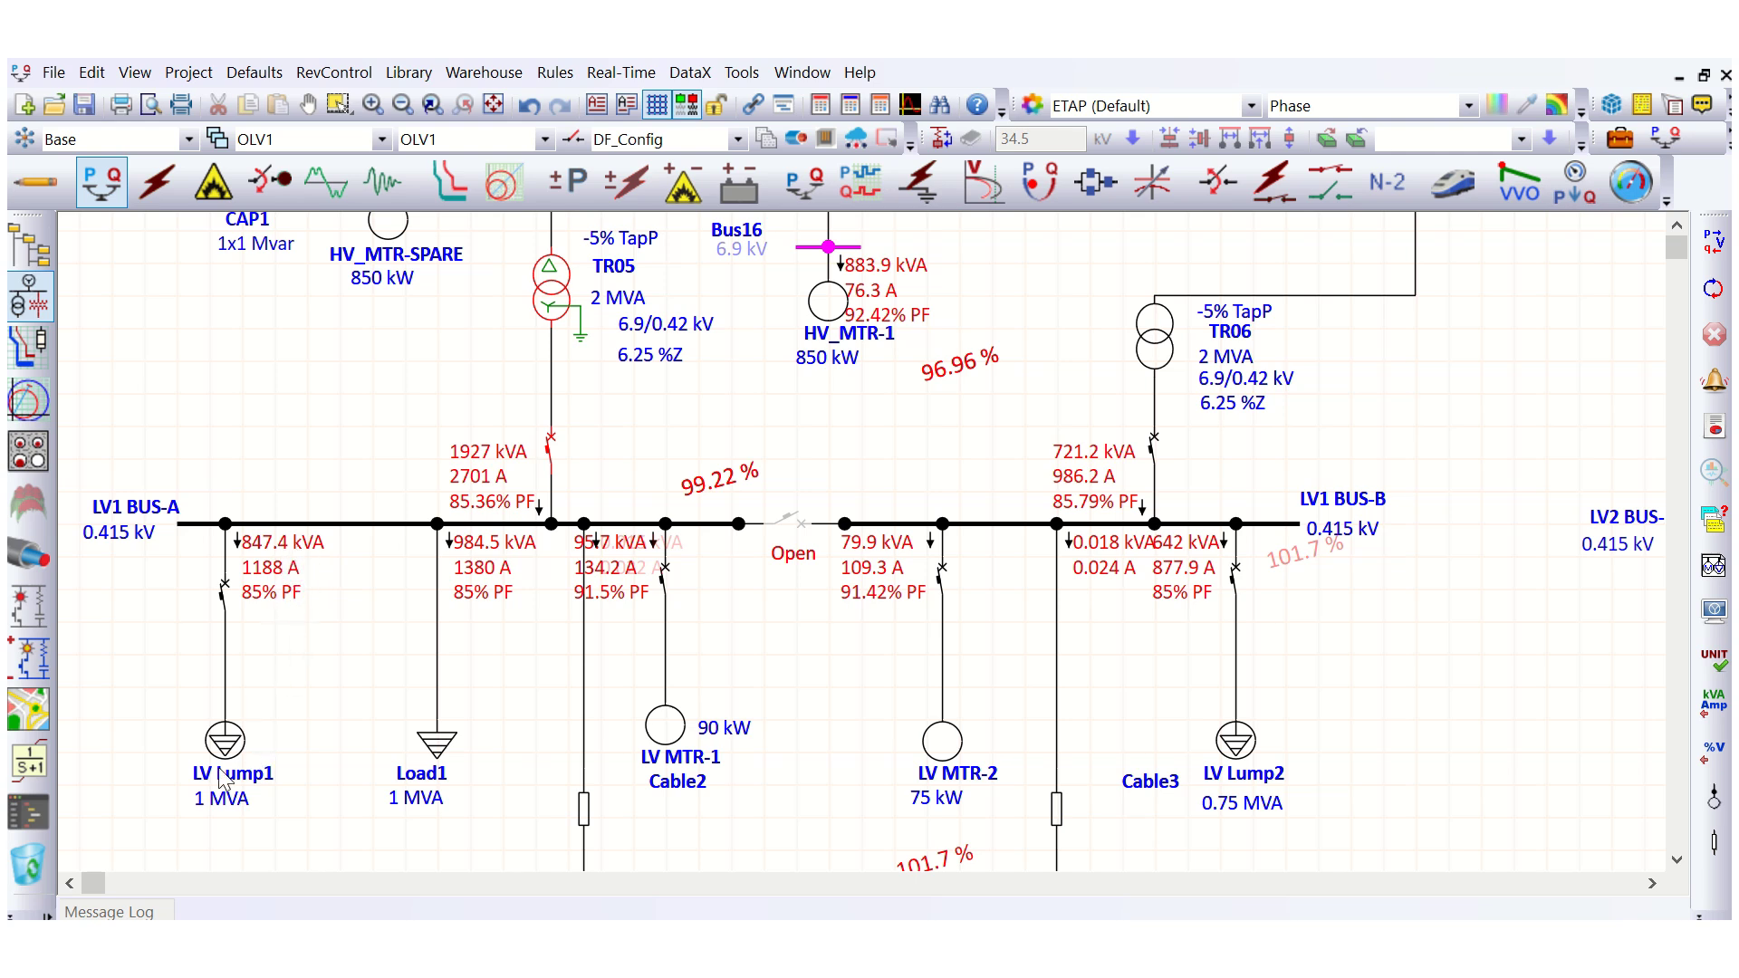
drag(182, 707, 531, 866)
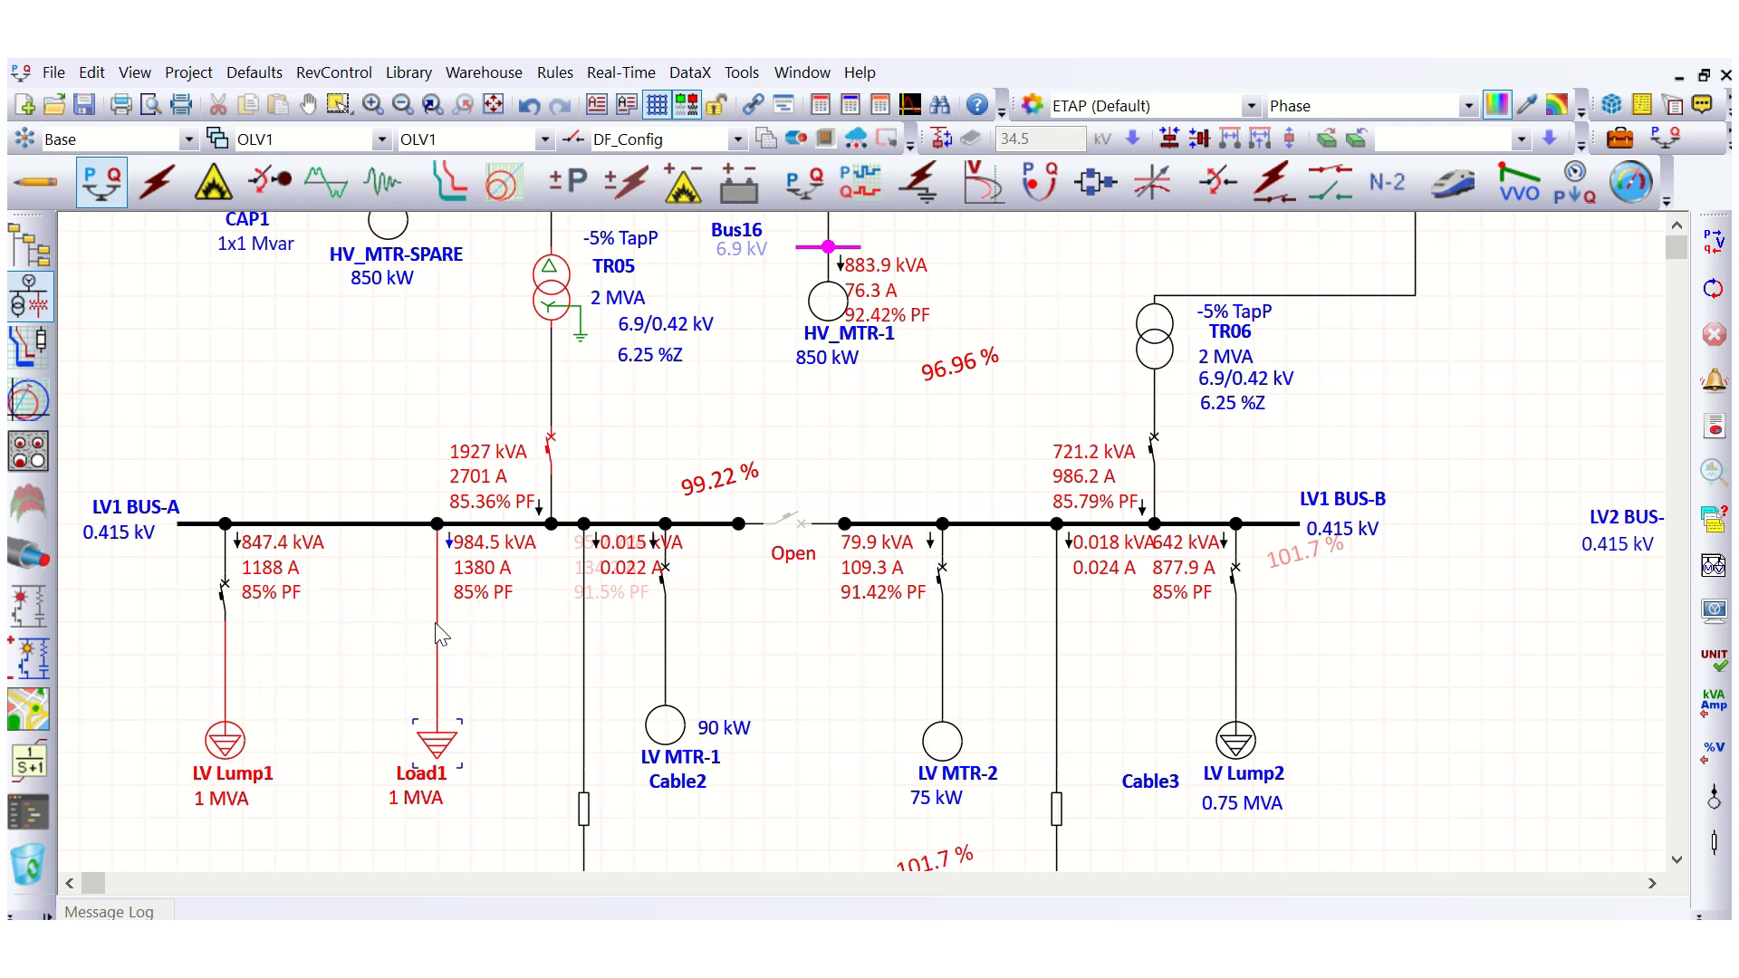
click(518, 646)
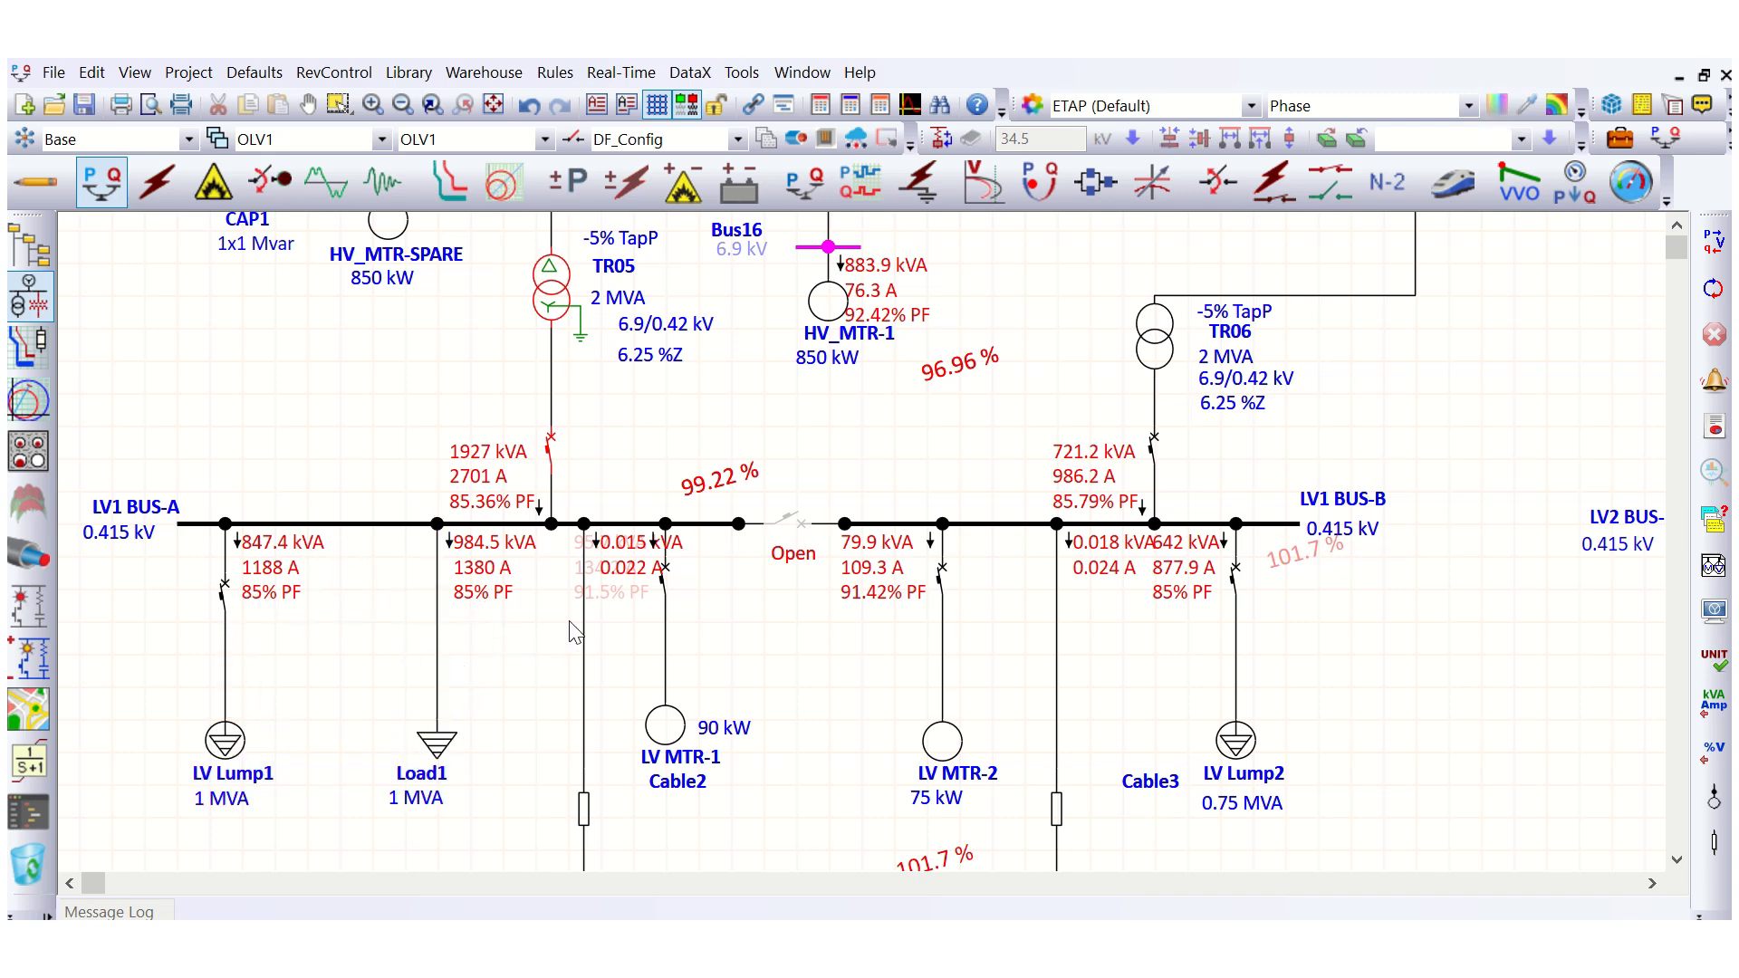
Set the power flow display to kW + jkvar and compare the active and reactive flows of LV Lump1 and Load1
click(1713, 611)
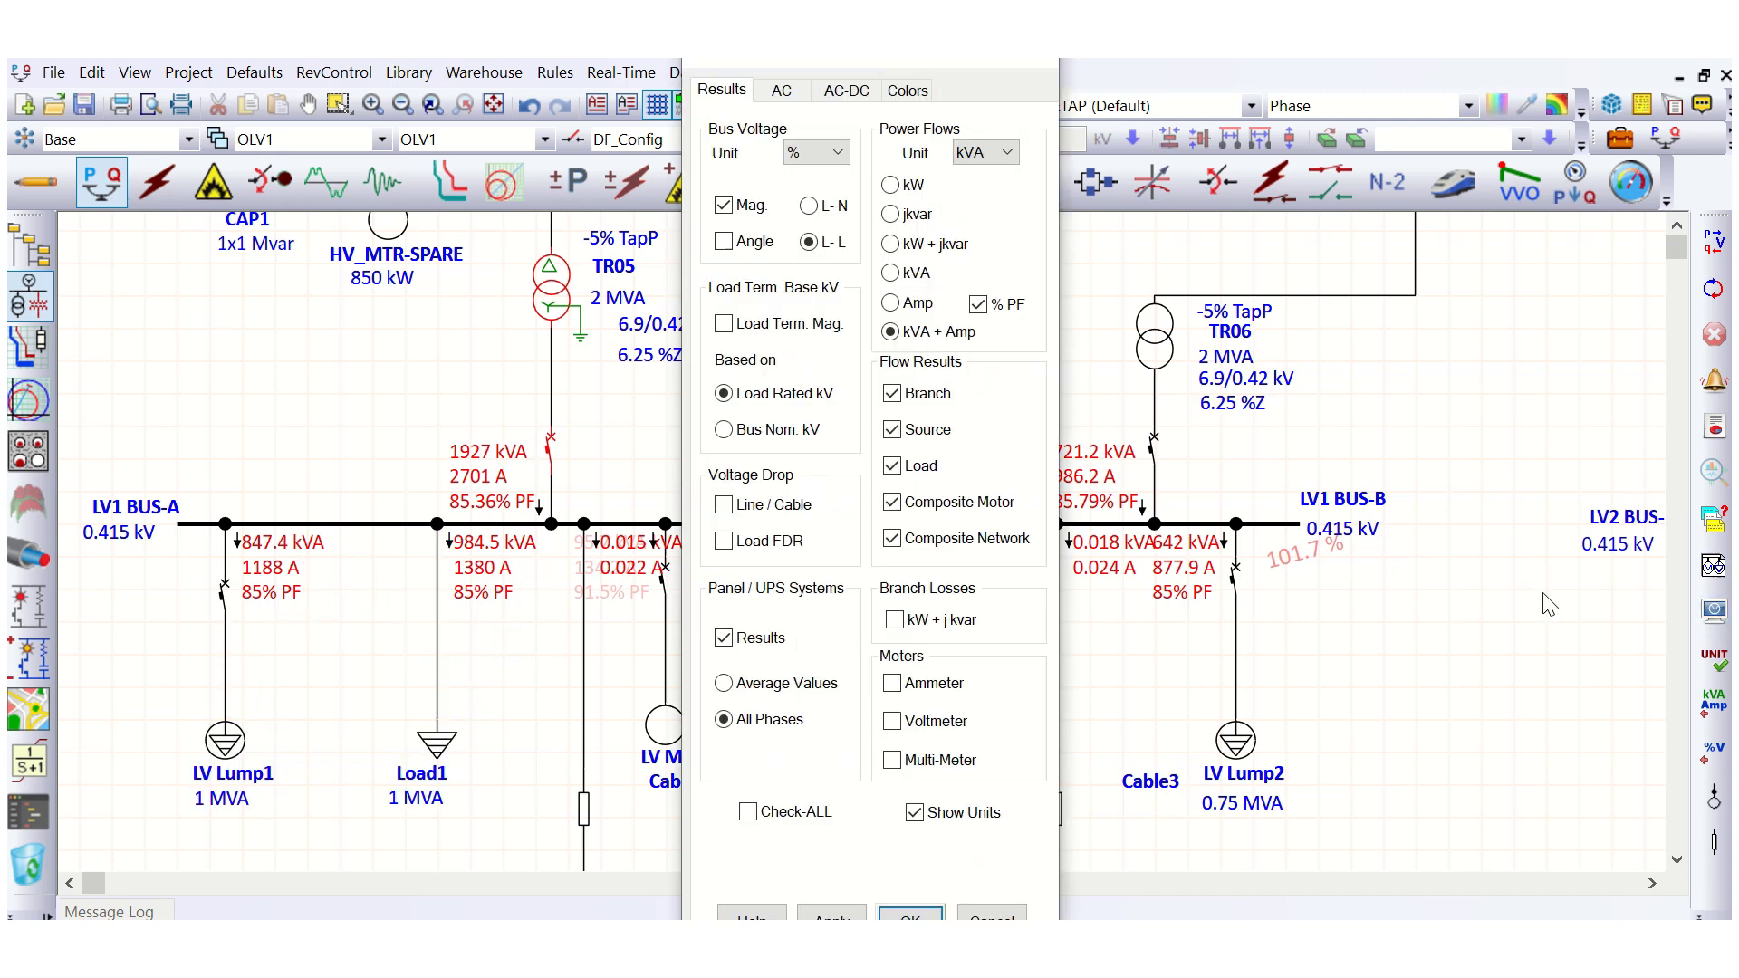
click(922, 244)
click(933, 919)
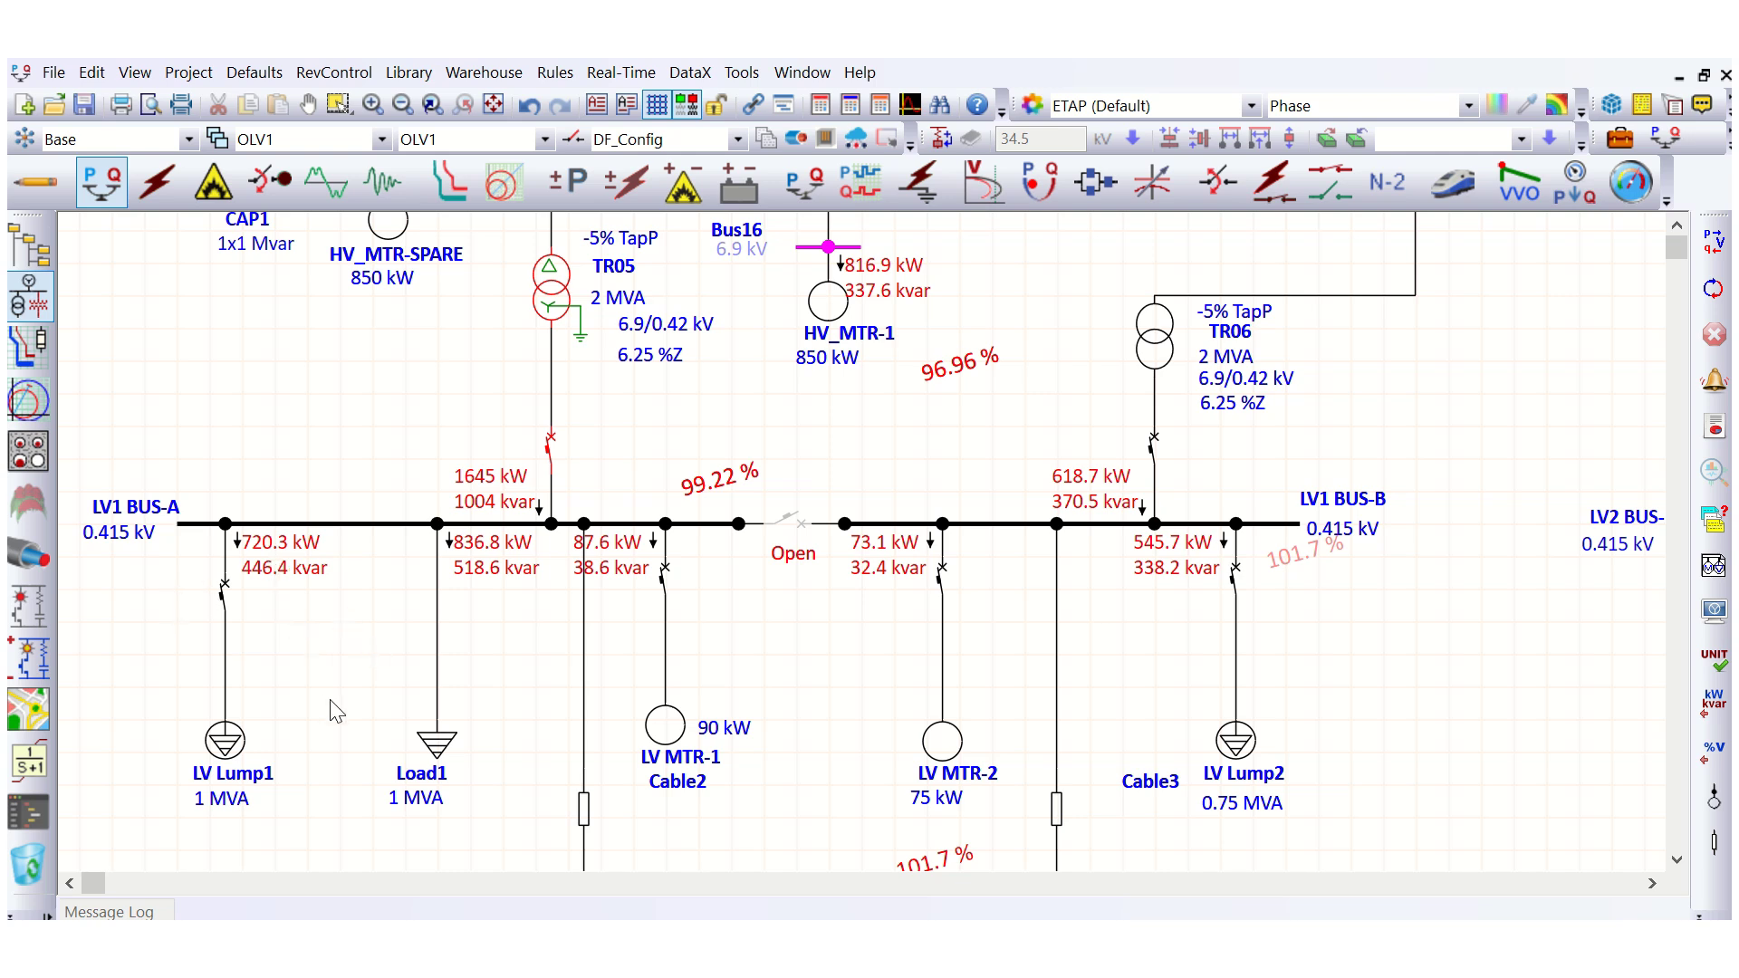
Set LV Lump1's load type to 0% constant kVA and 100% constant Z and rerun the load flow study
double_click(226, 744)
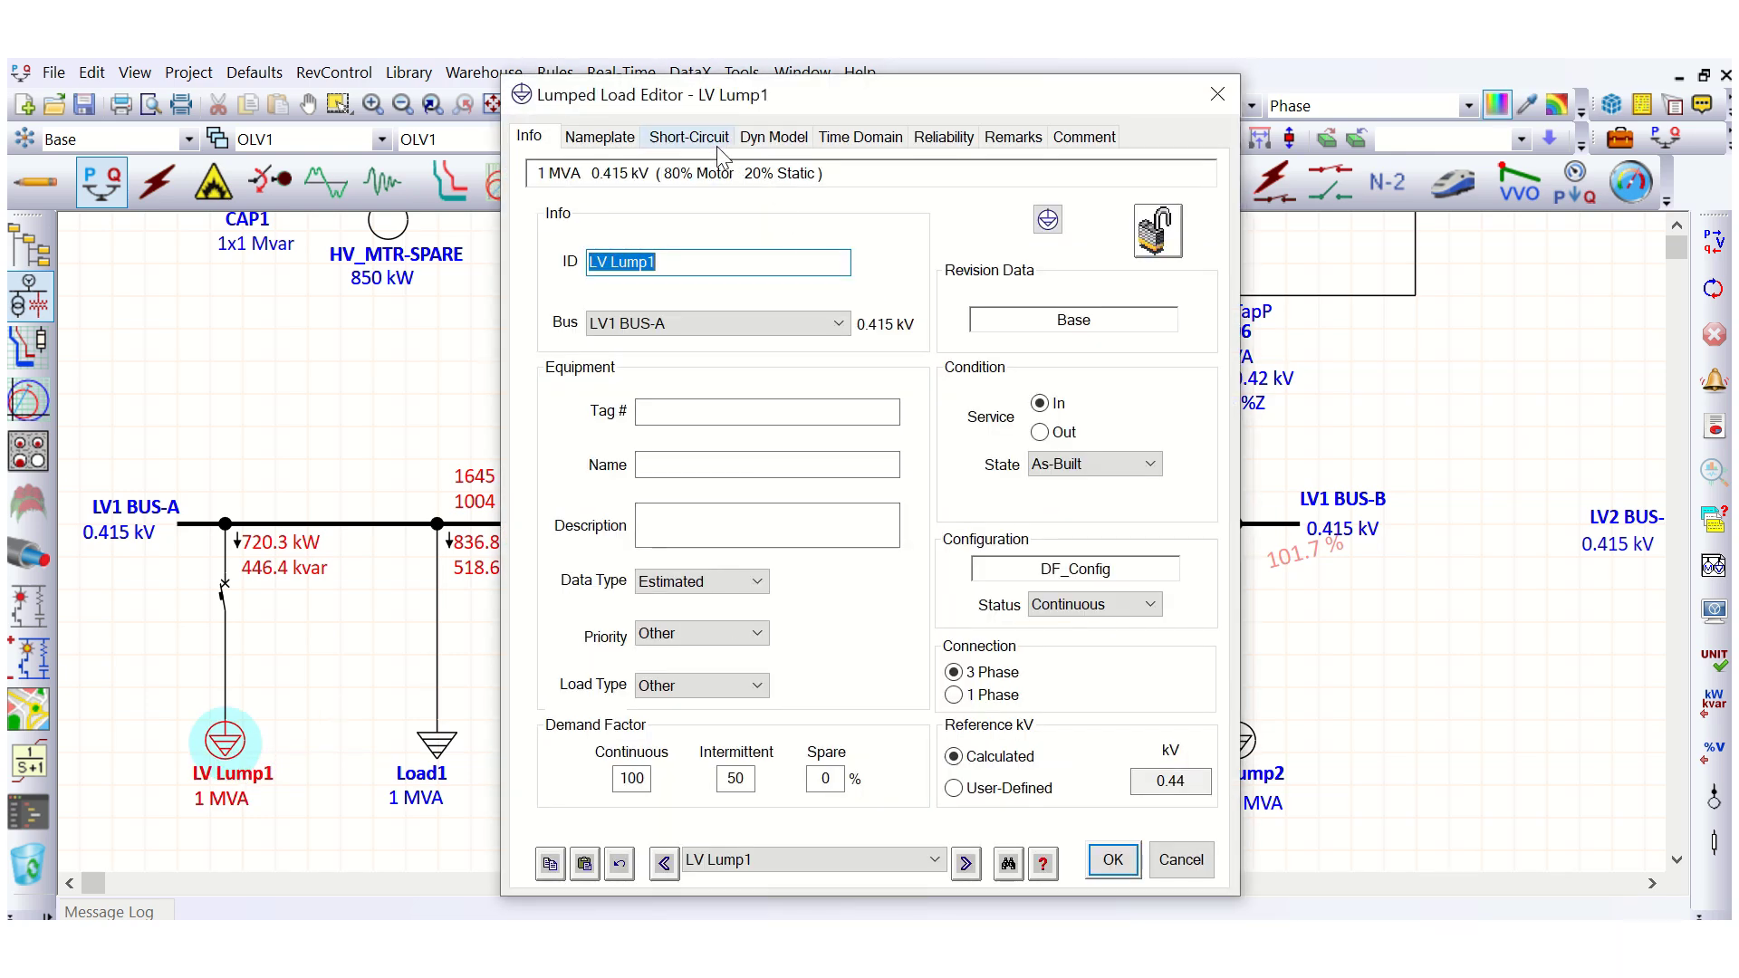
click(605, 138)
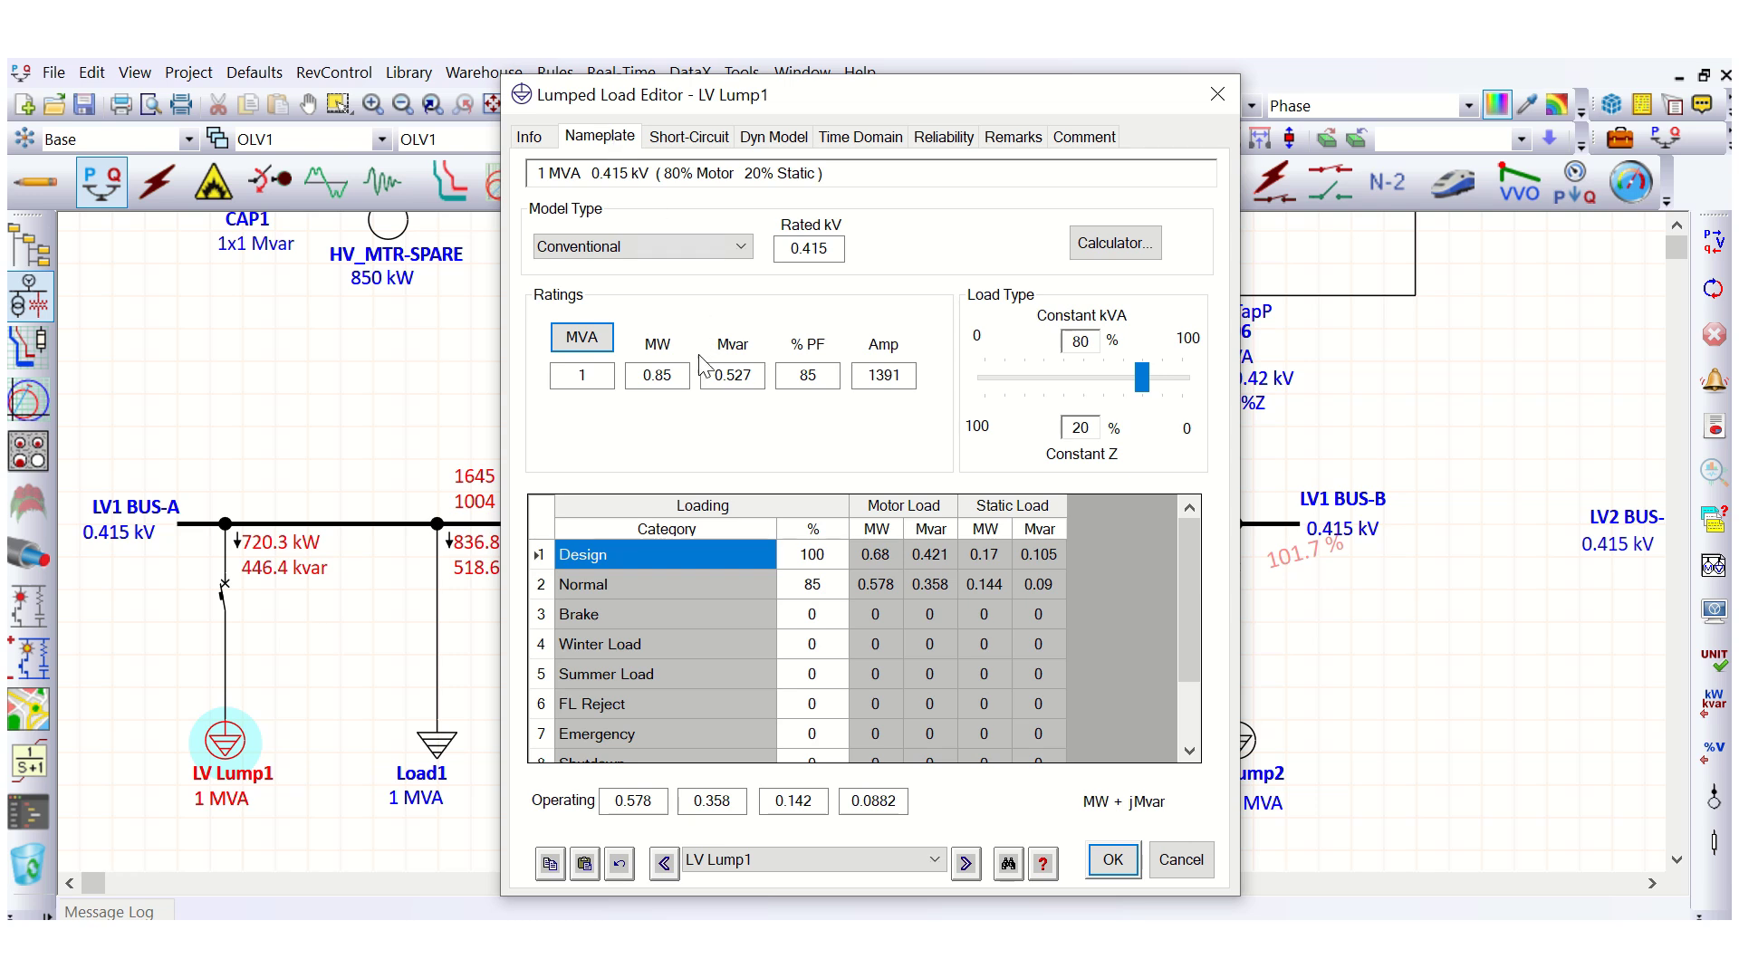
double_click(564, 369)
double_click(787, 375)
click(1142, 379)
drag(1139, 376, 970, 357)
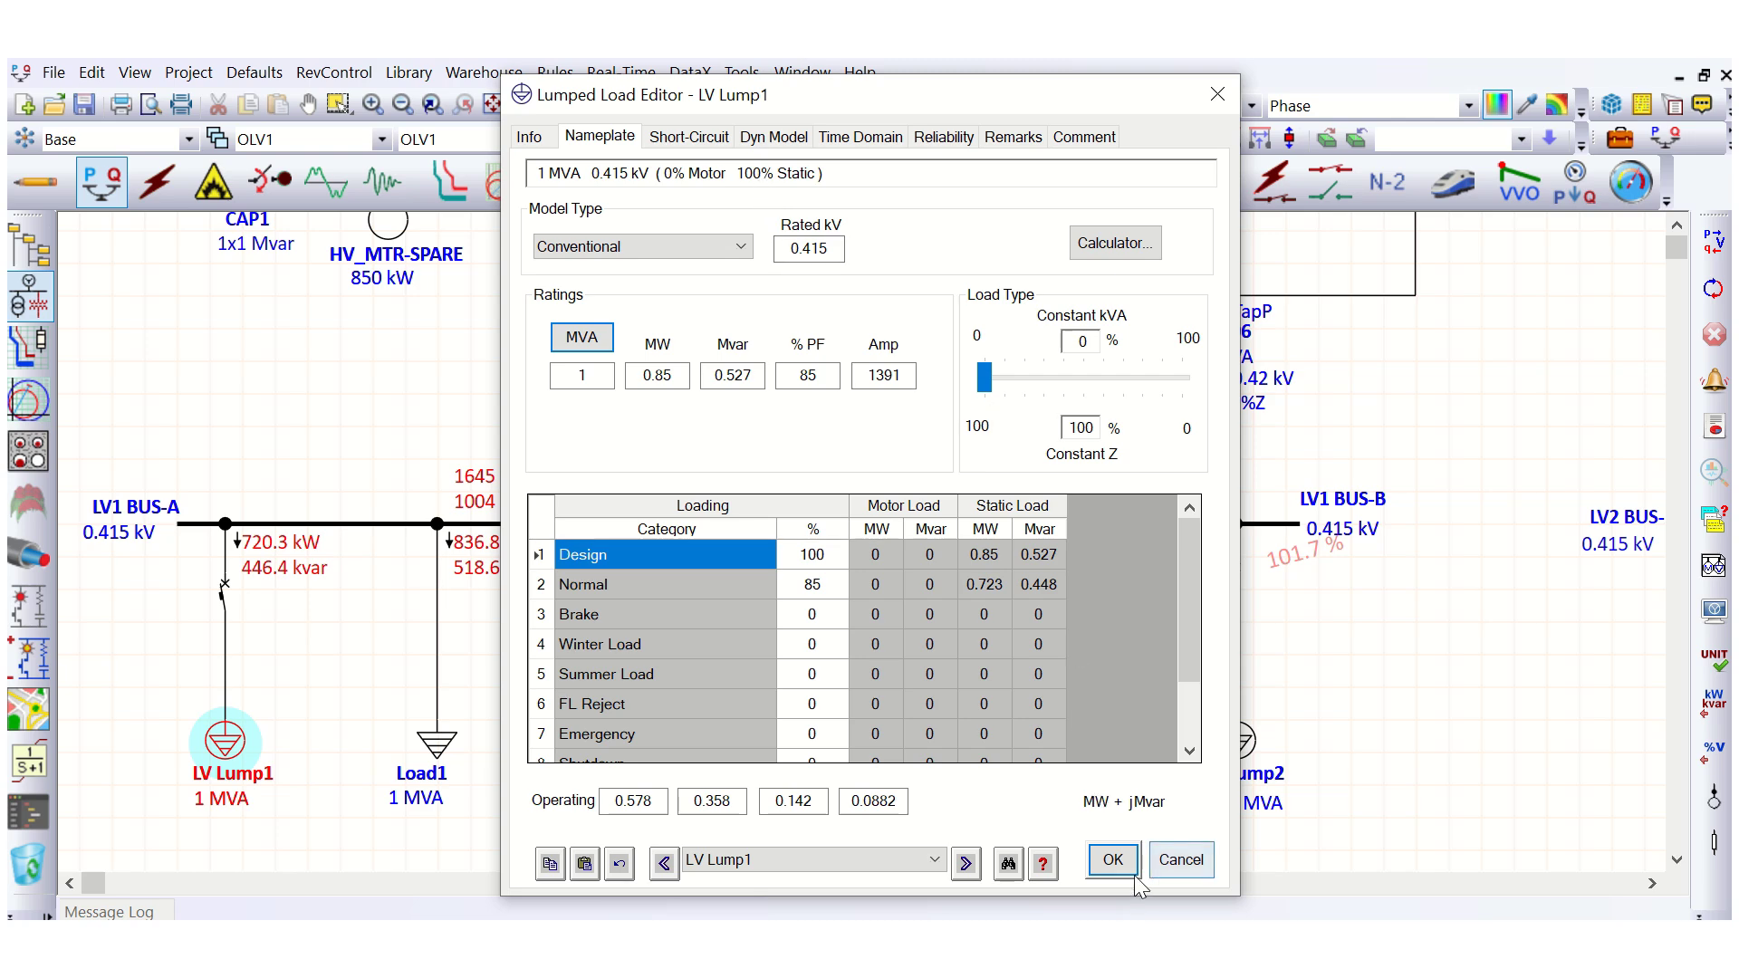
click(1113, 860)
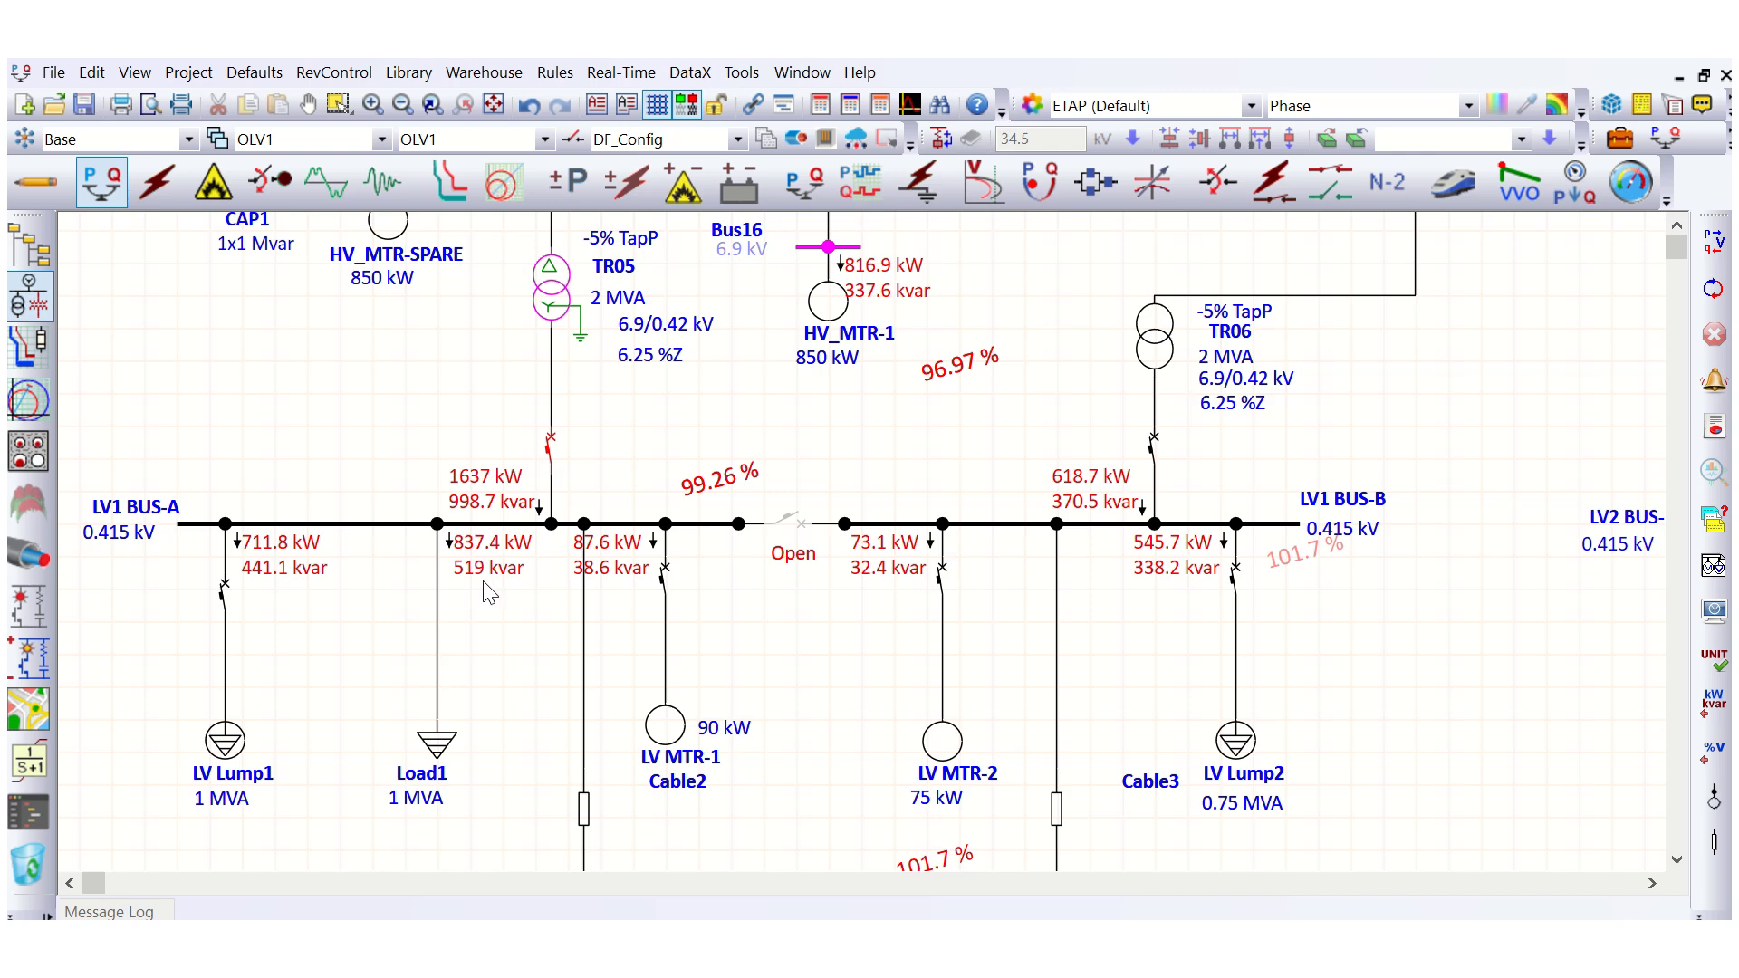
Switch the power flow display back to kVA + Amp for the updated load results
click(1711, 613)
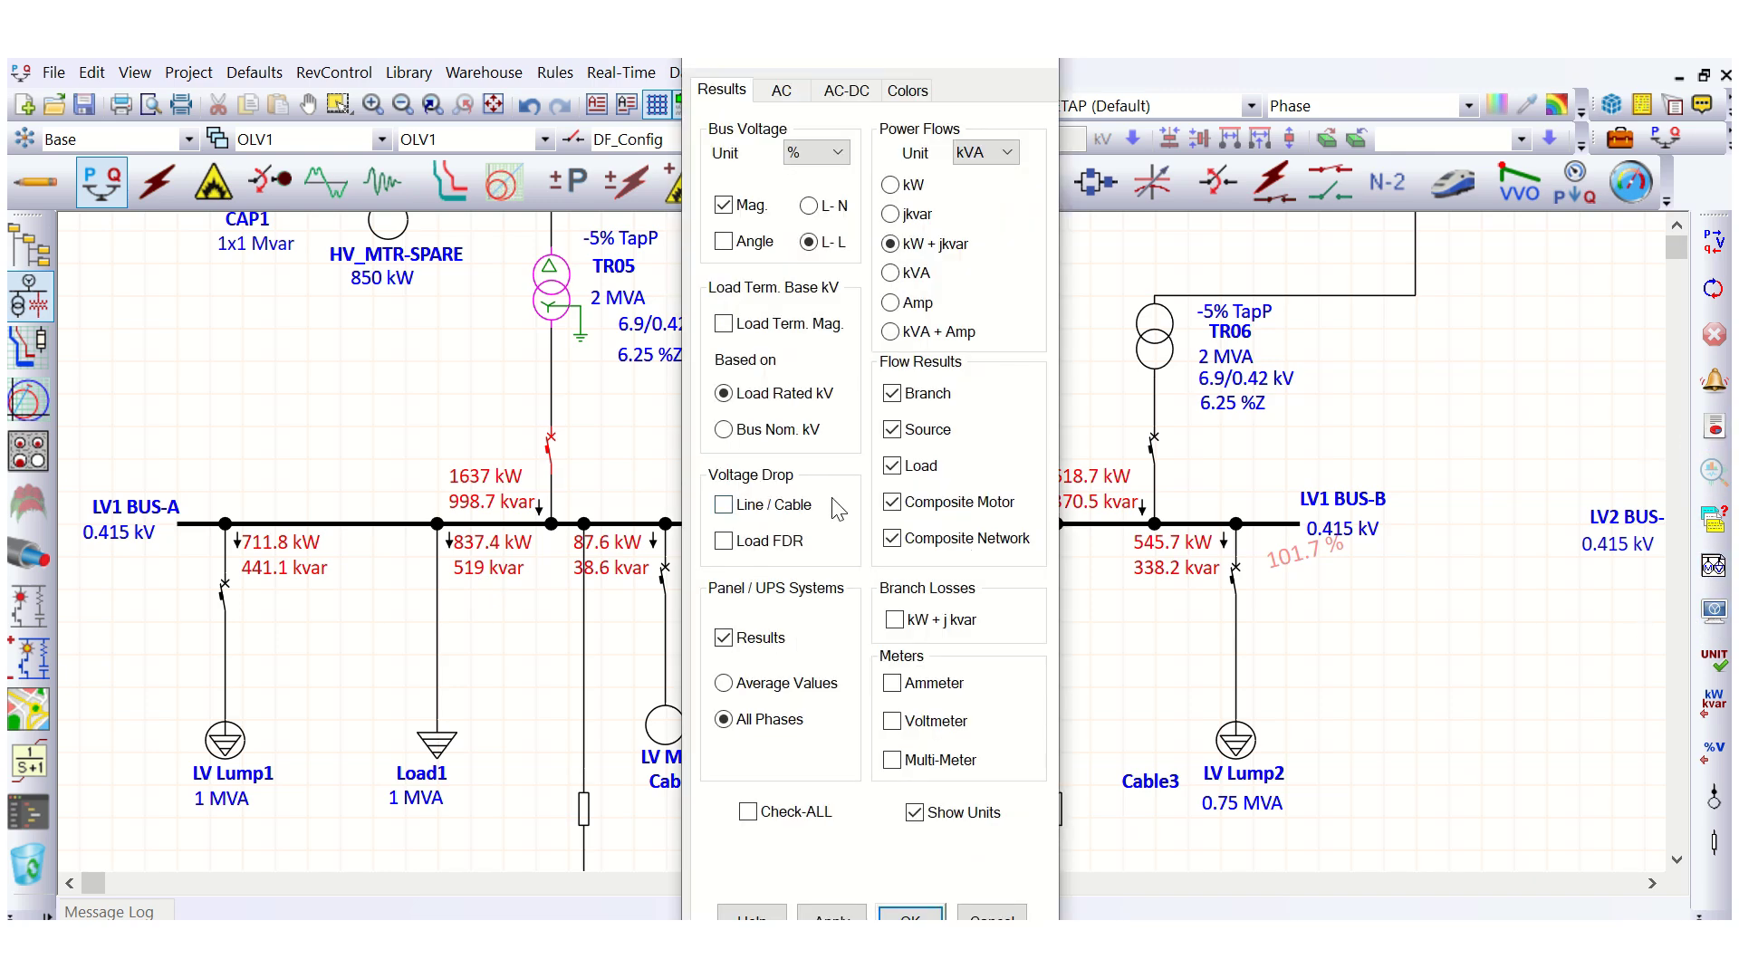
click(891, 332)
click(936, 916)
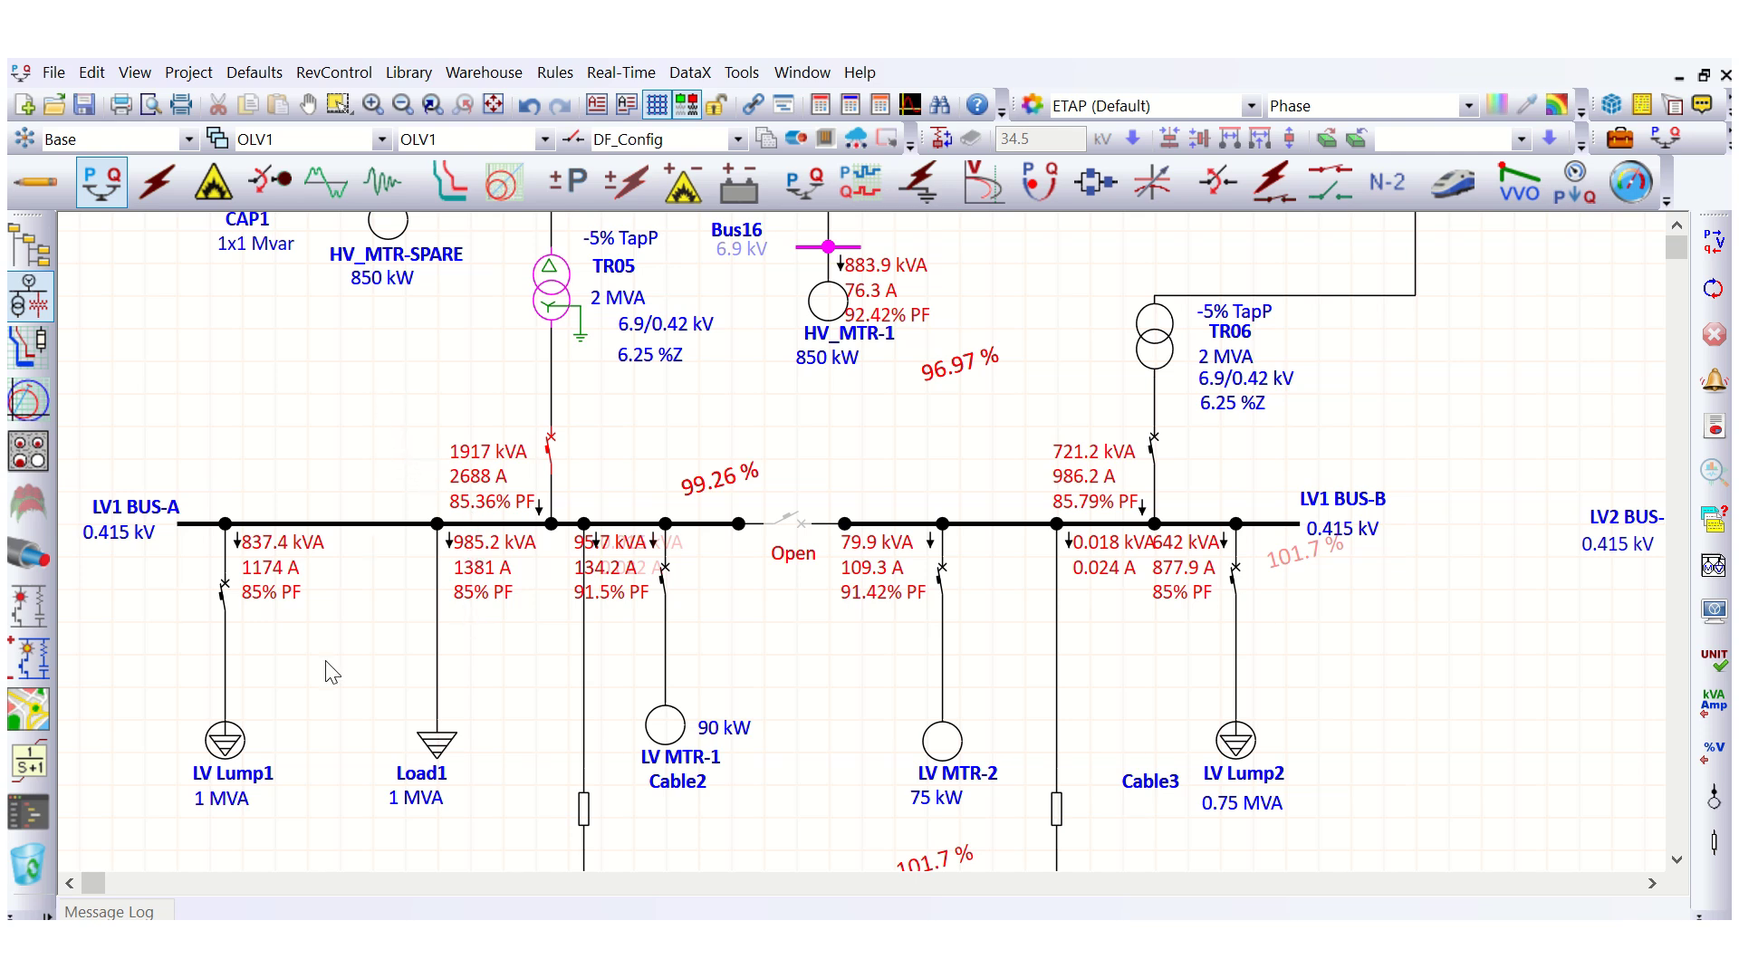
Compare the kVA, current and power factor results of LV Lump1 and Load1 on LV1 BUS-A
drag(145, 650, 526, 851)
scroll(526, 854, down, 1)
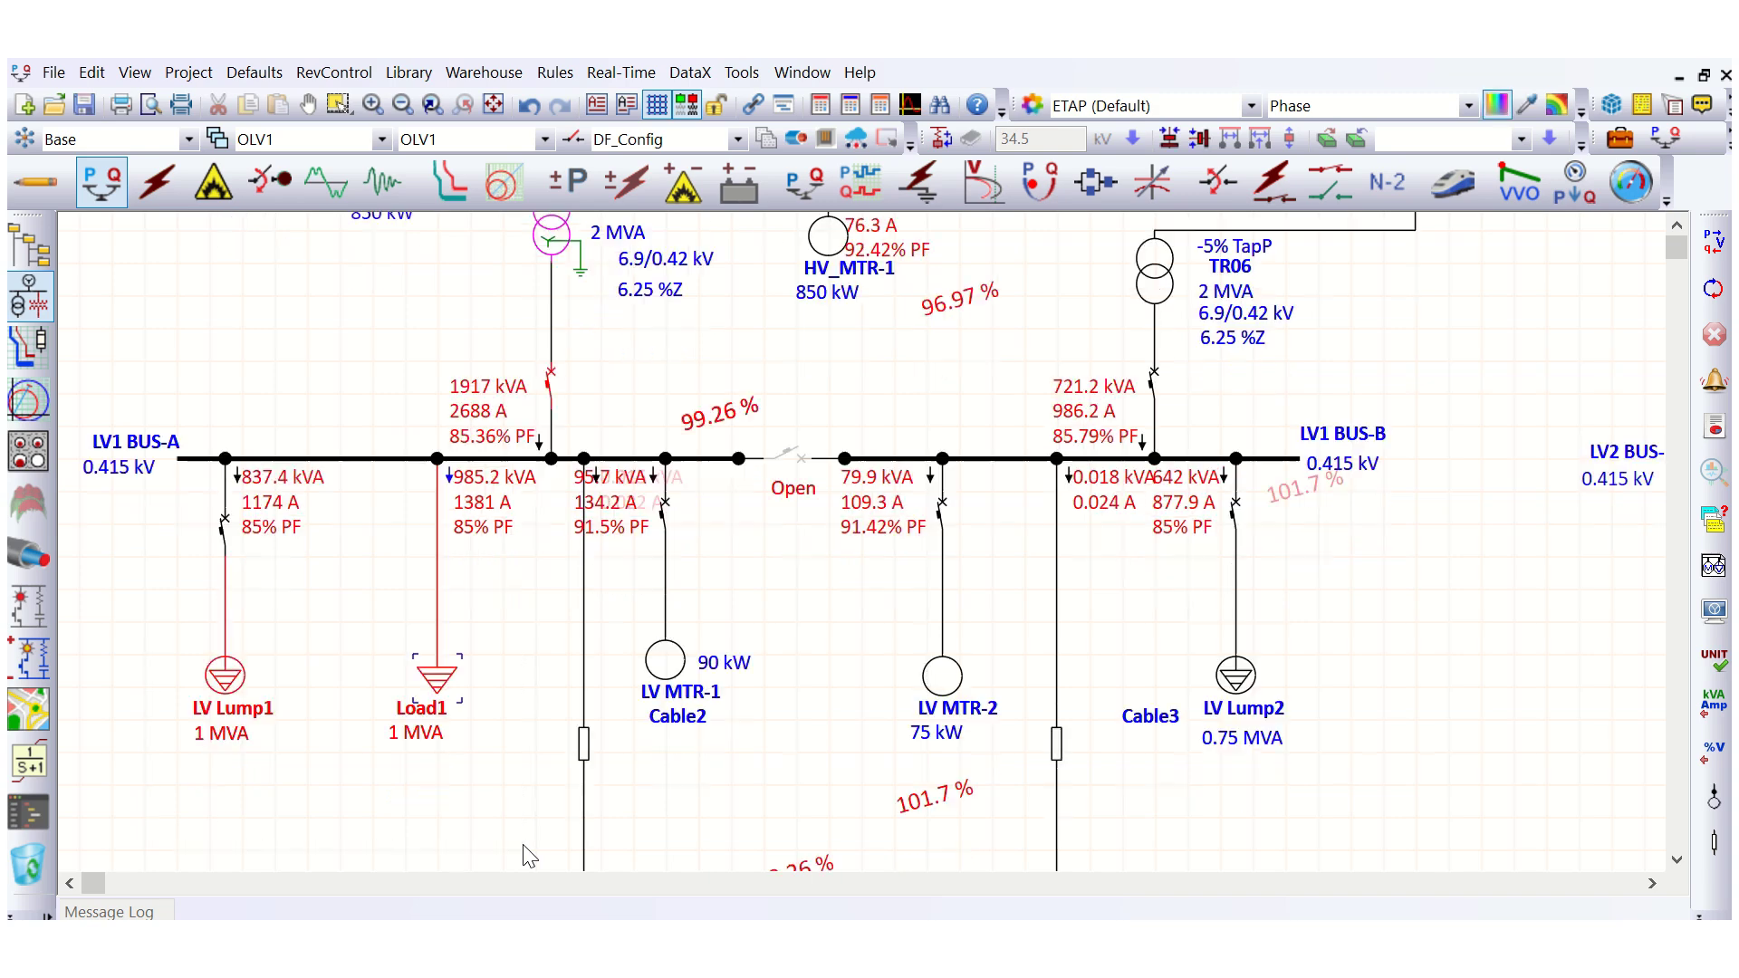
click(354, 598)
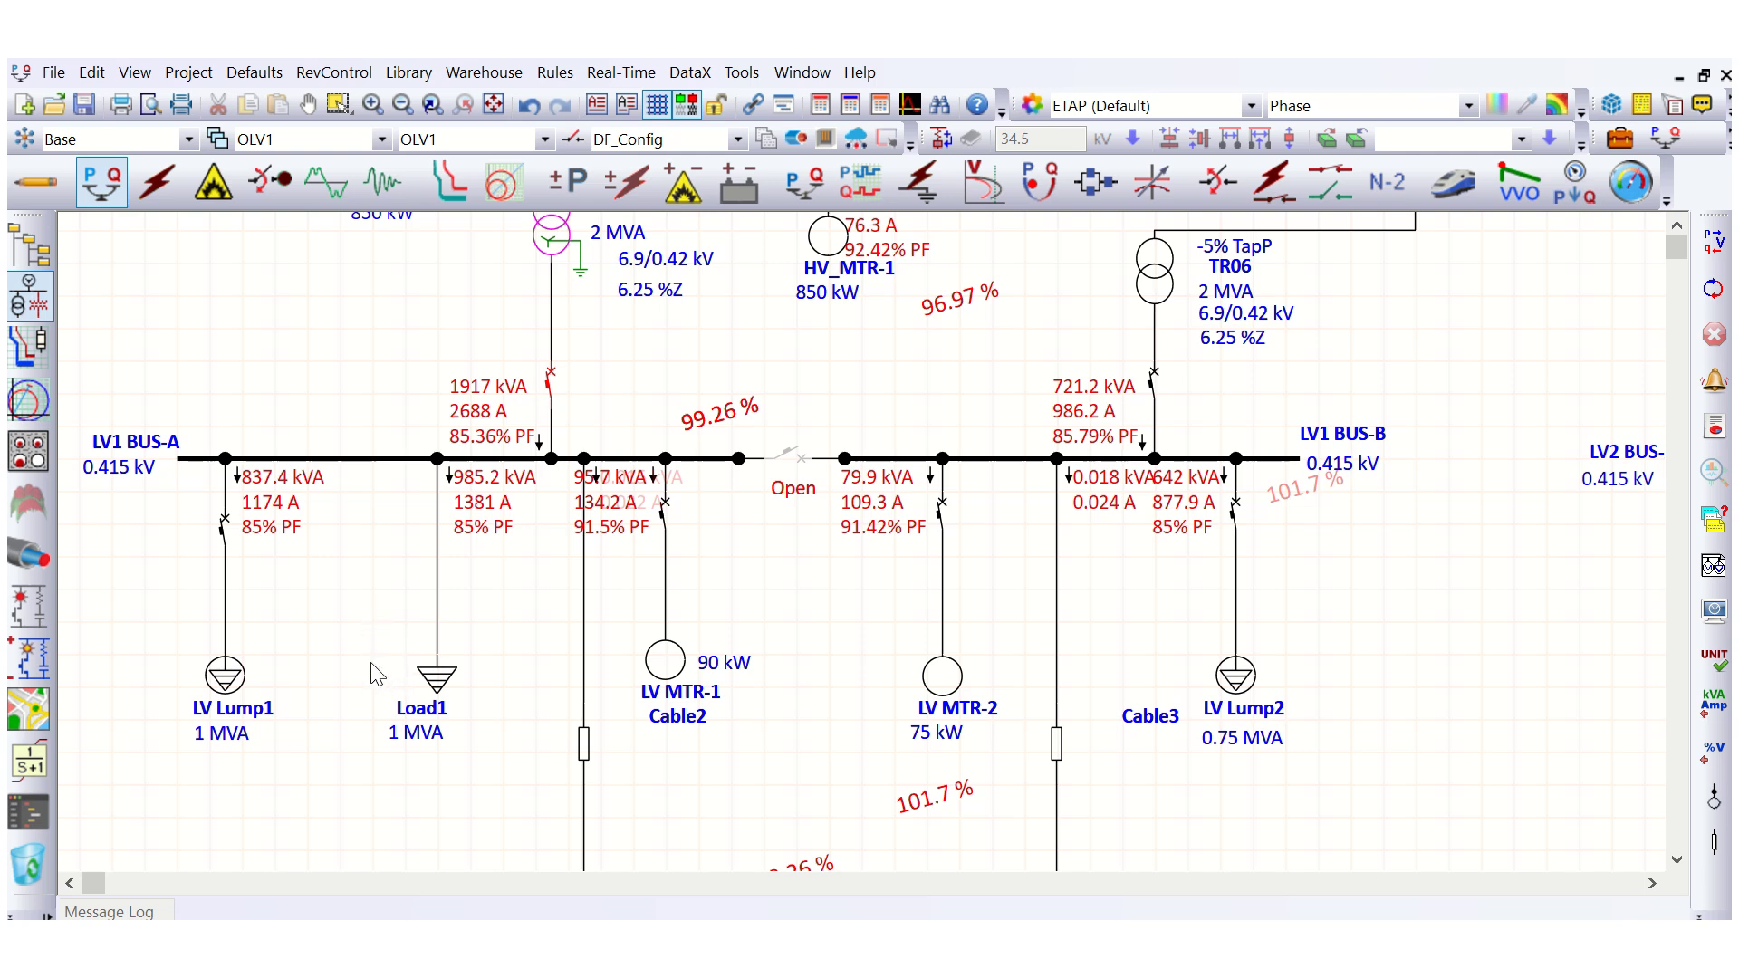
drag(377, 664, 508, 782)
drag(166, 653, 325, 767)
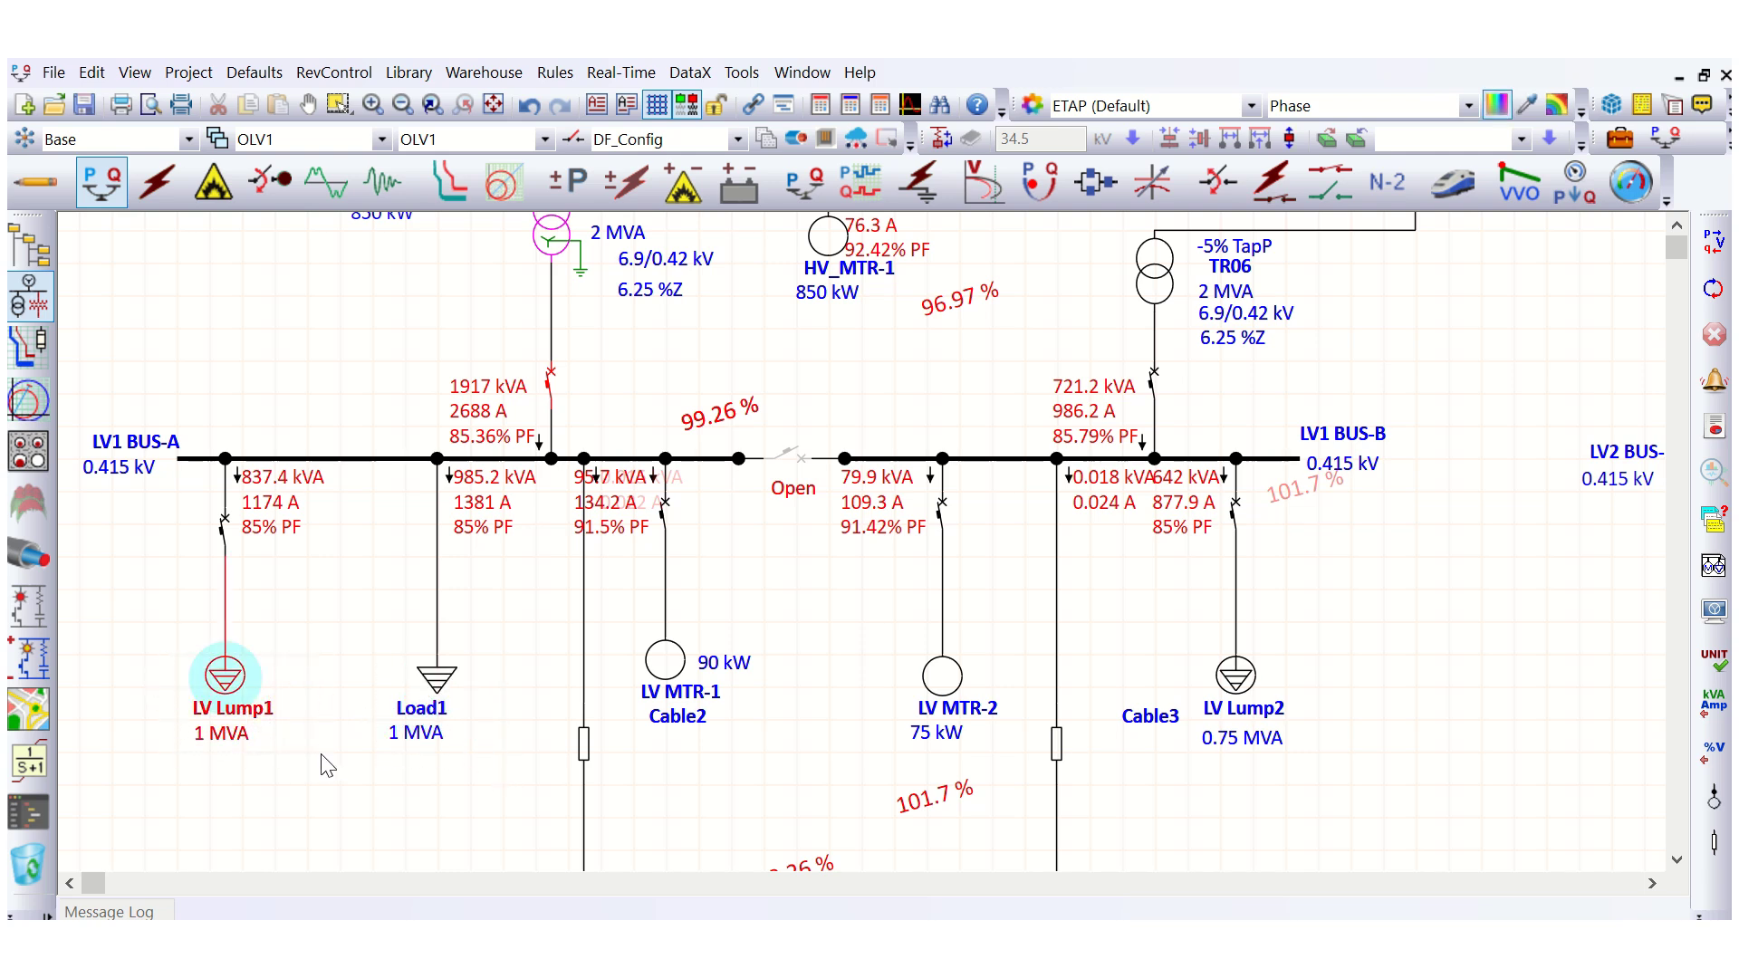
click(355, 665)
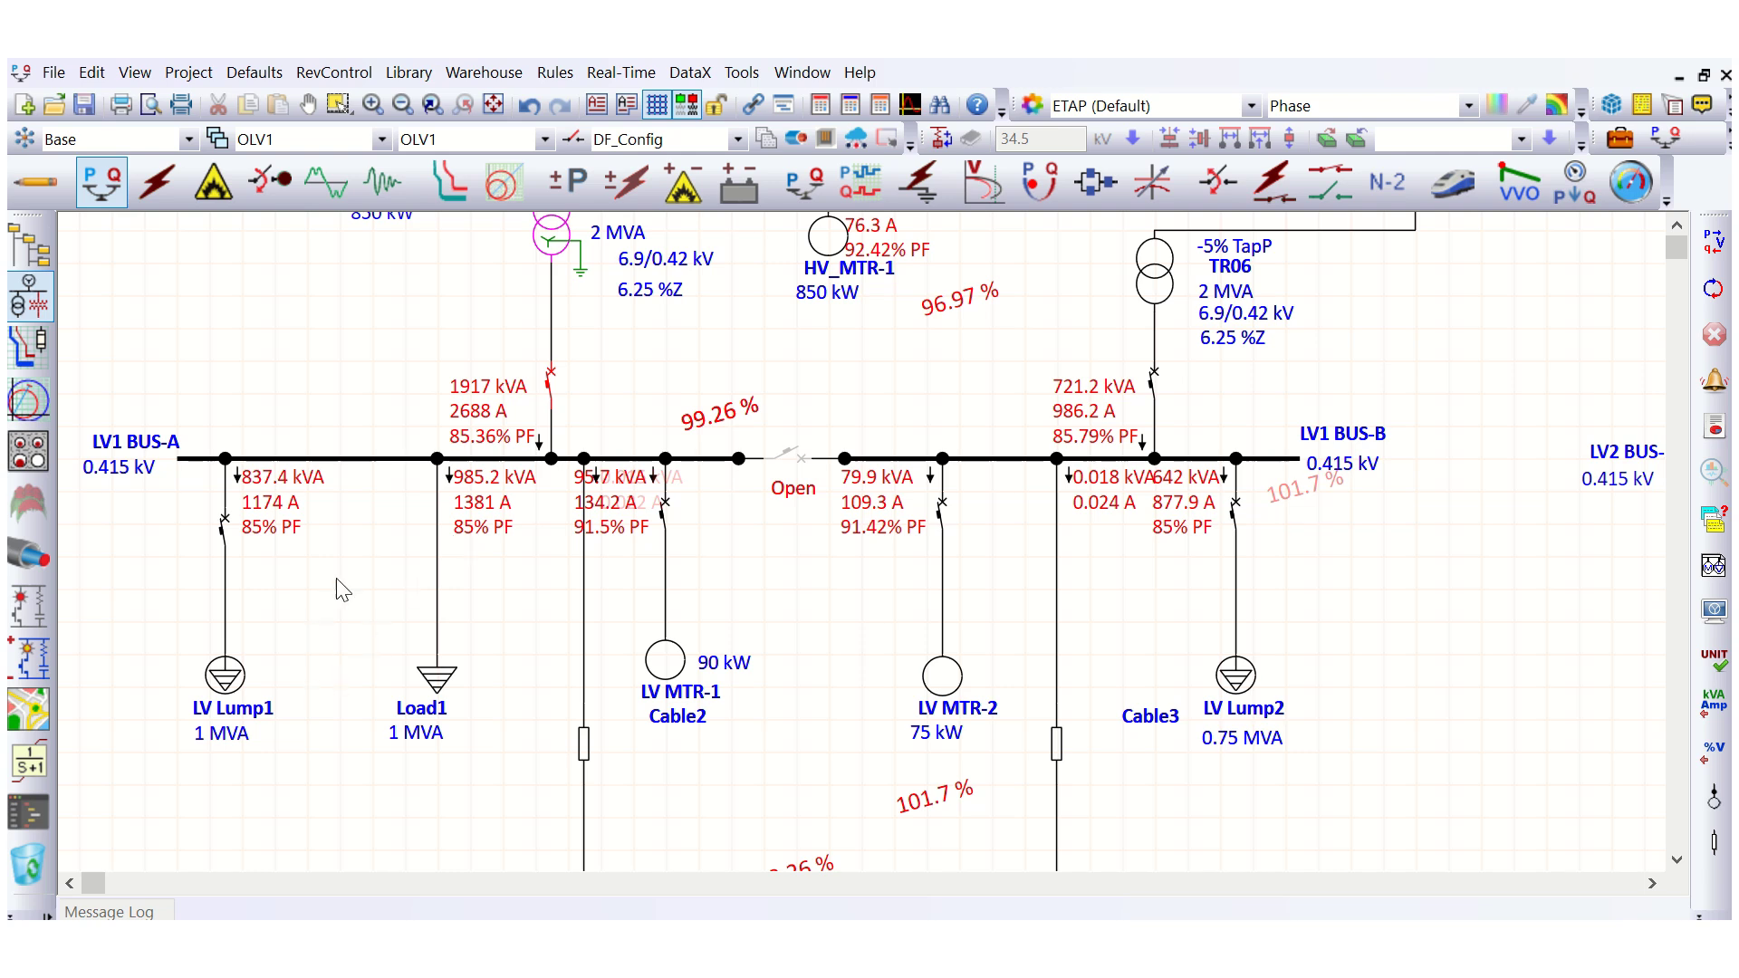
click(436, 677)
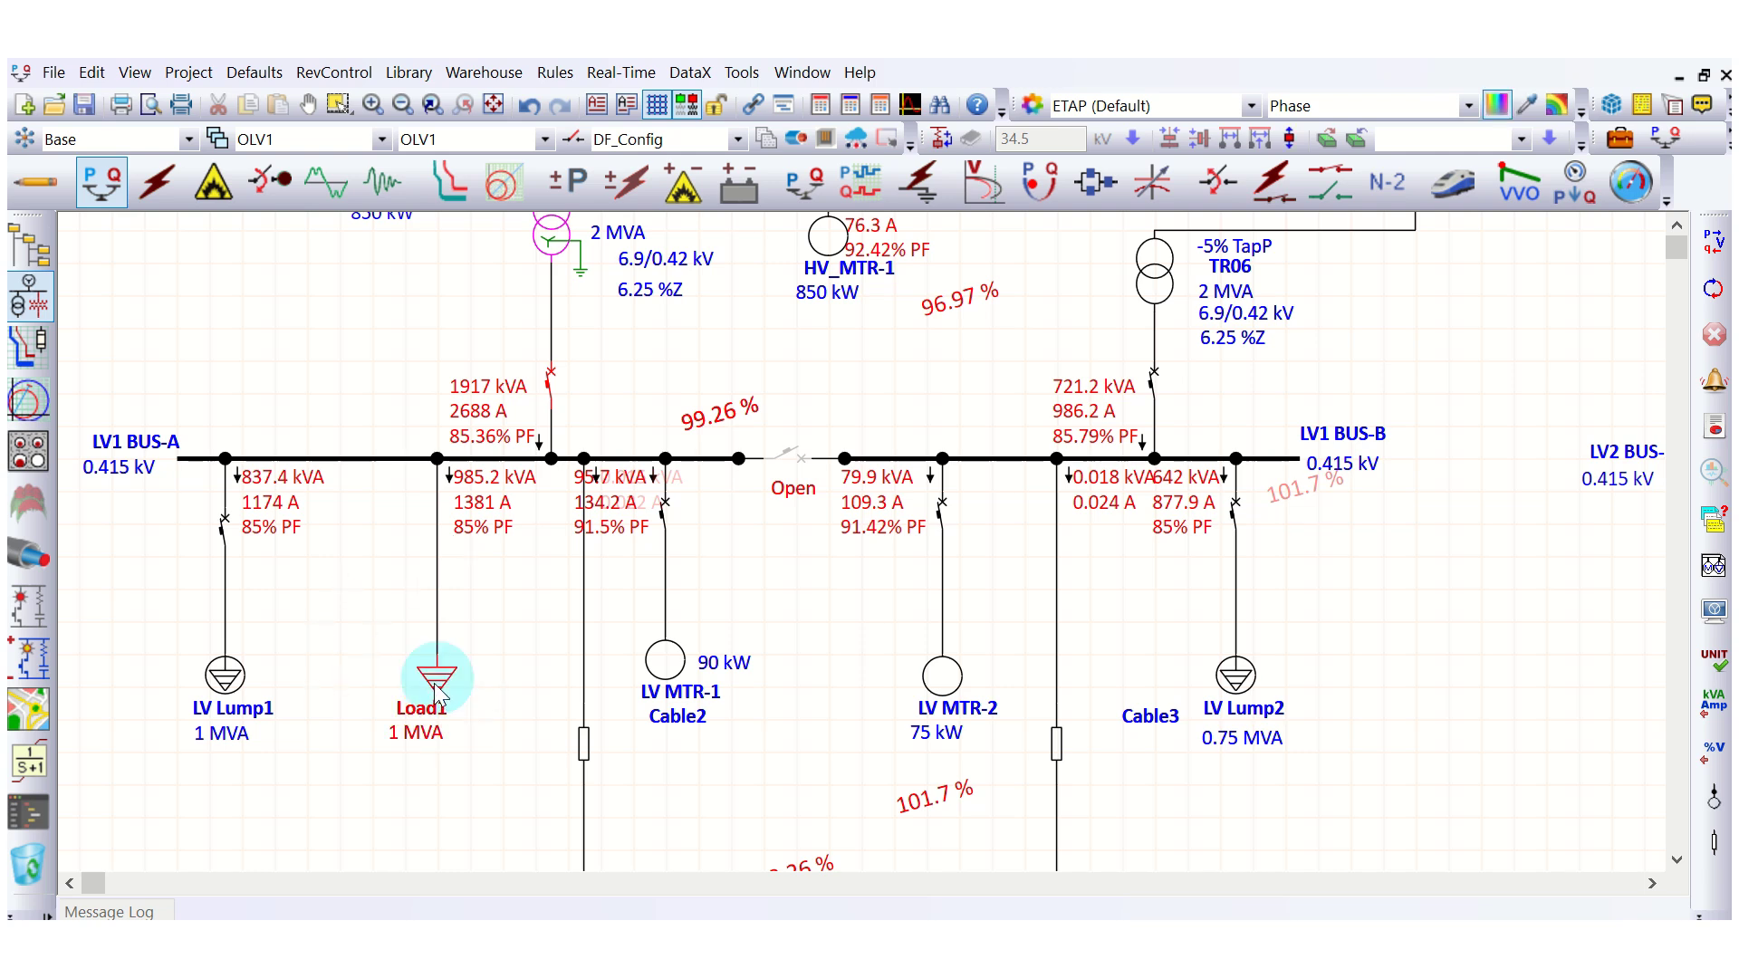
click(213, 686)
click(361, 610)
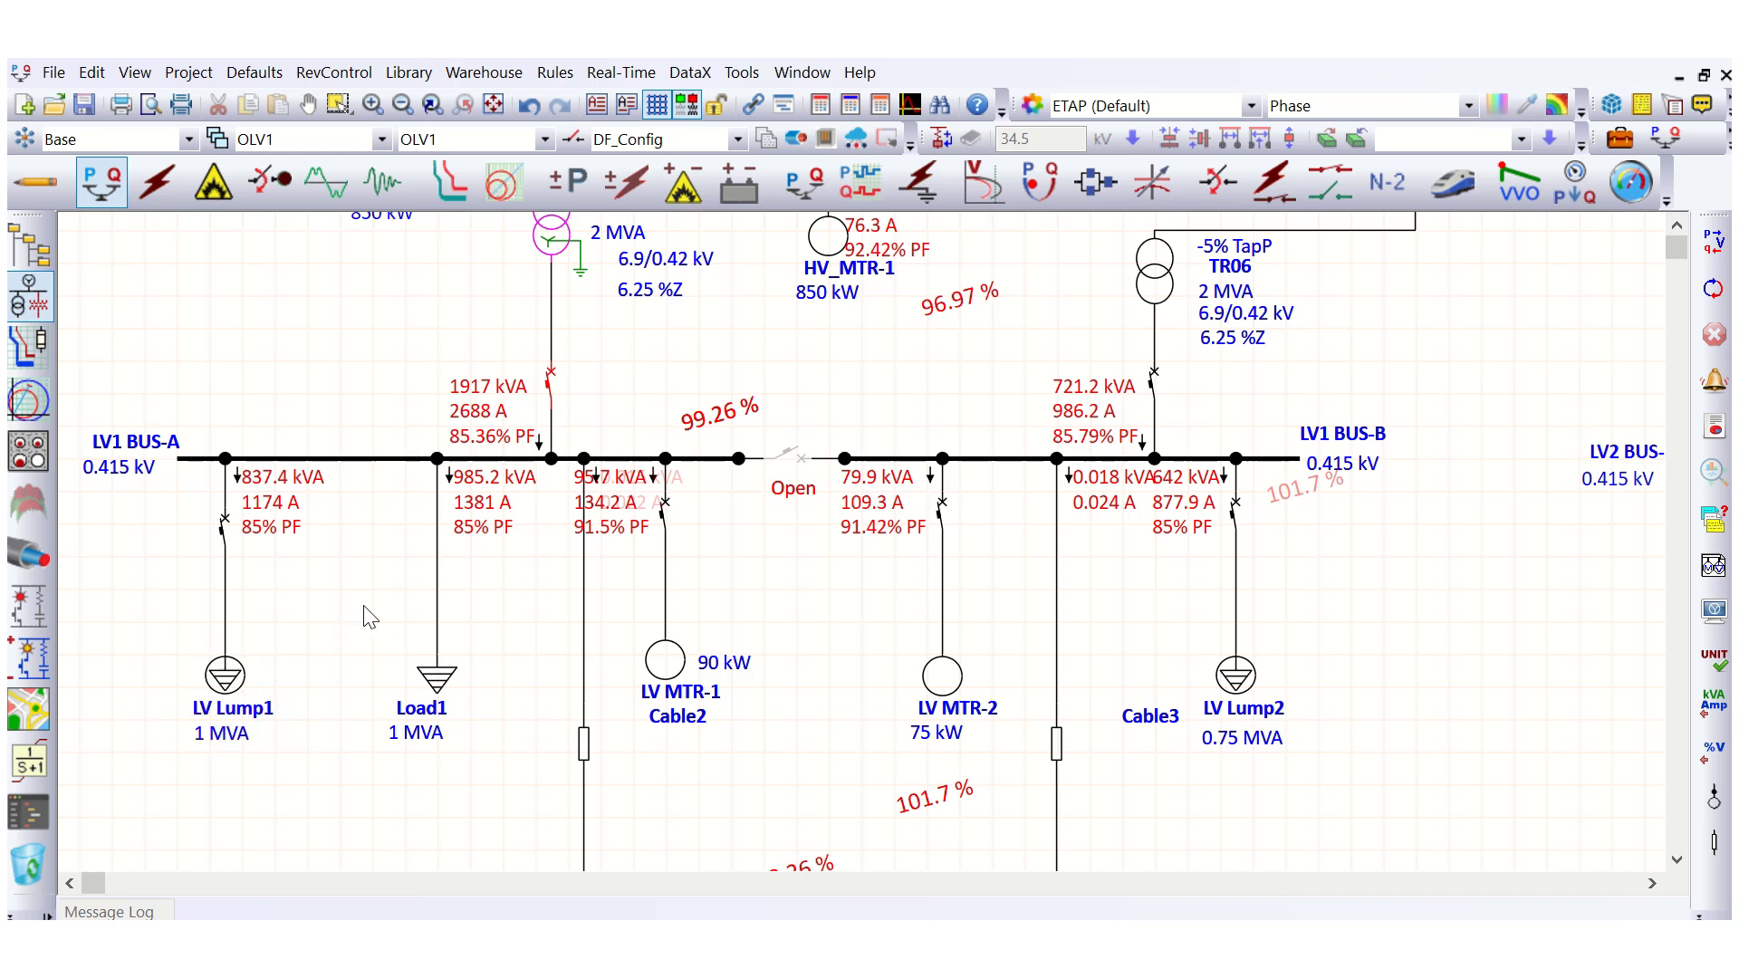
Review LV Lump1's nameplate ratings, power factor and load type split, leaving them unedited
double_click(227, 679)
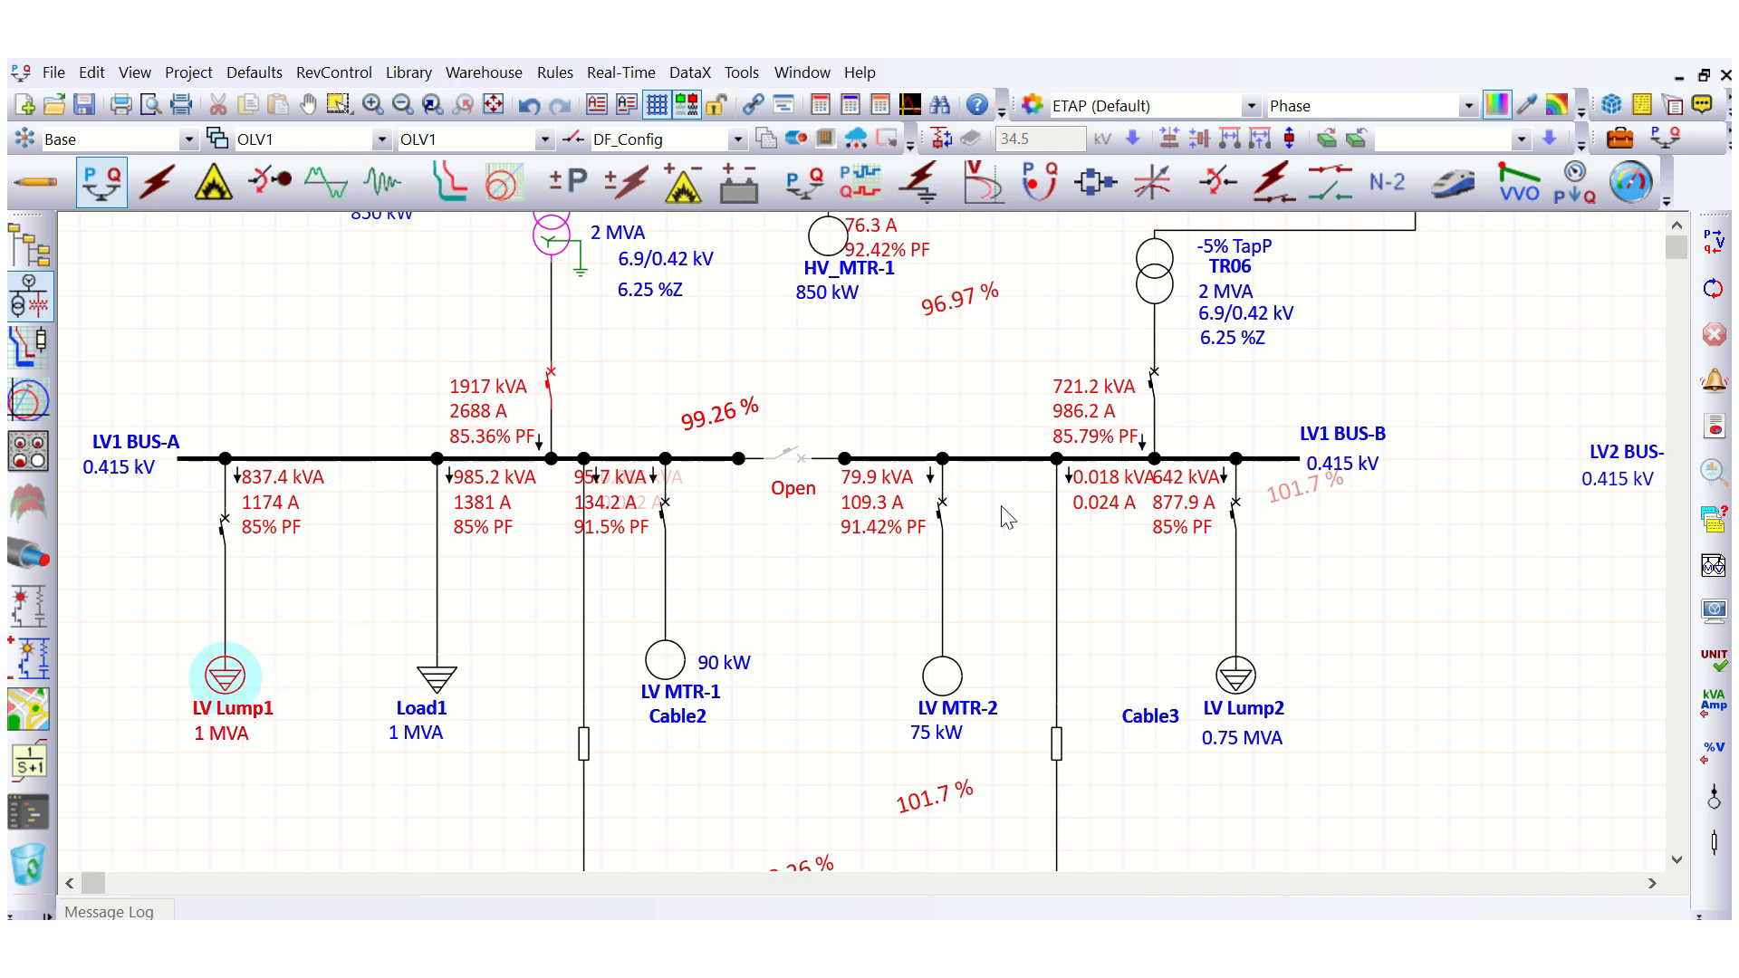
click(605, 138)
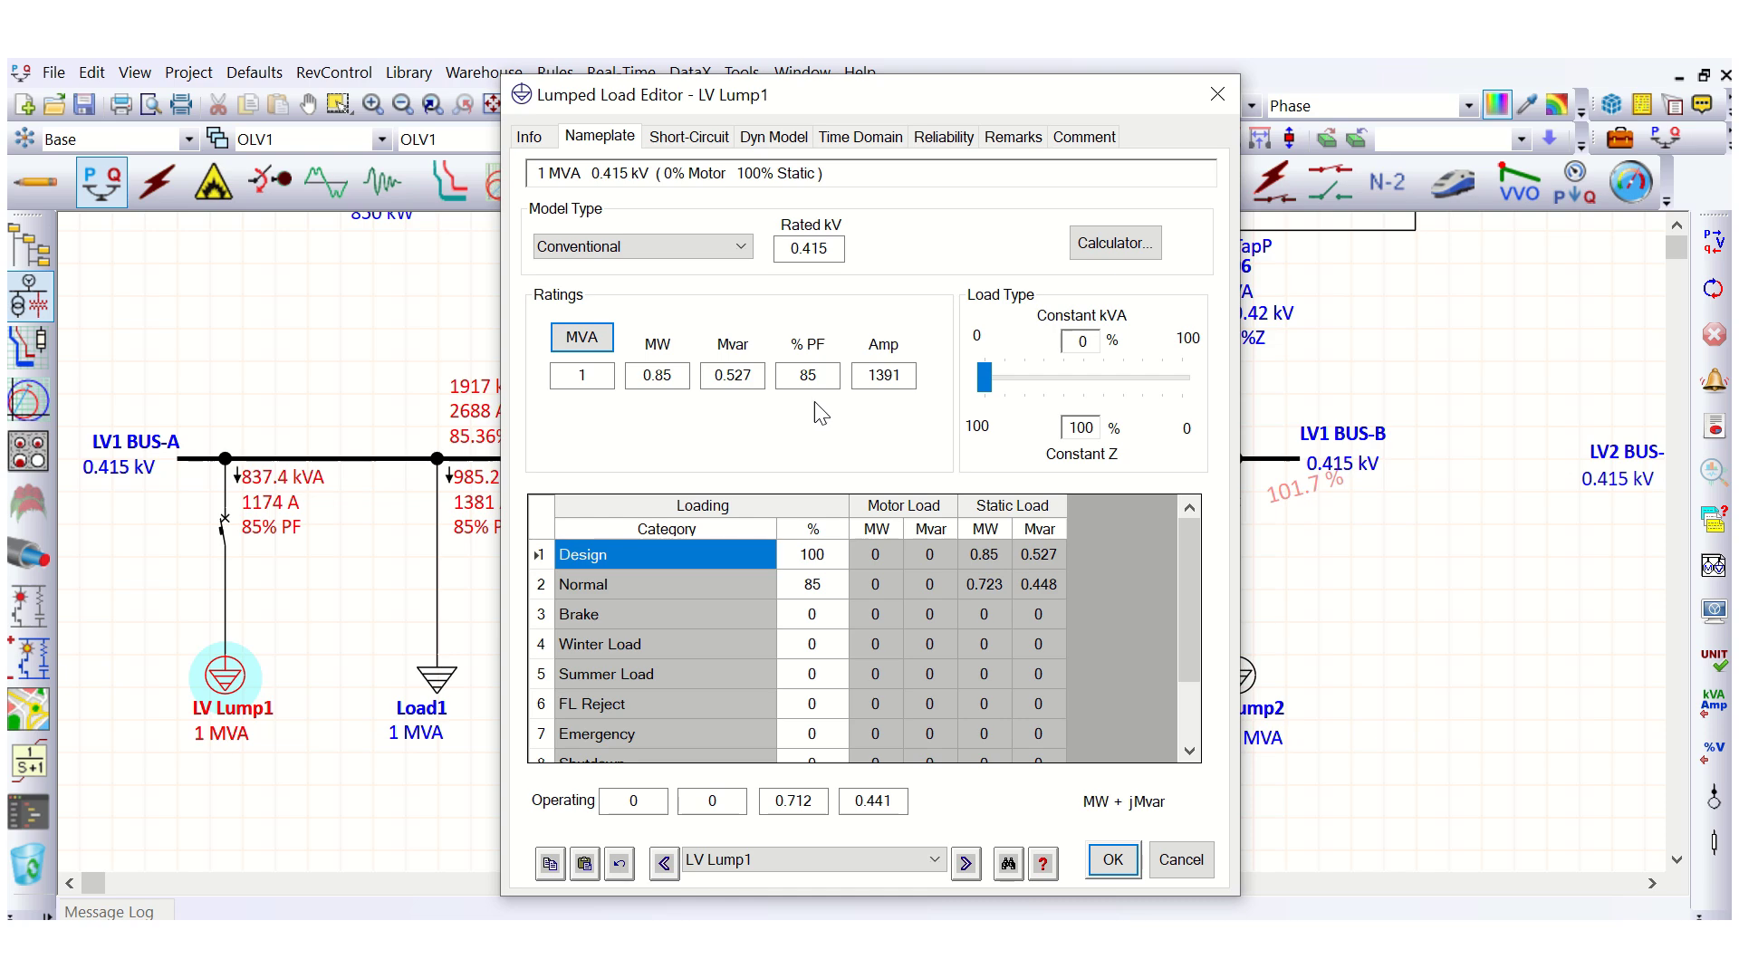
click(1180, 859)
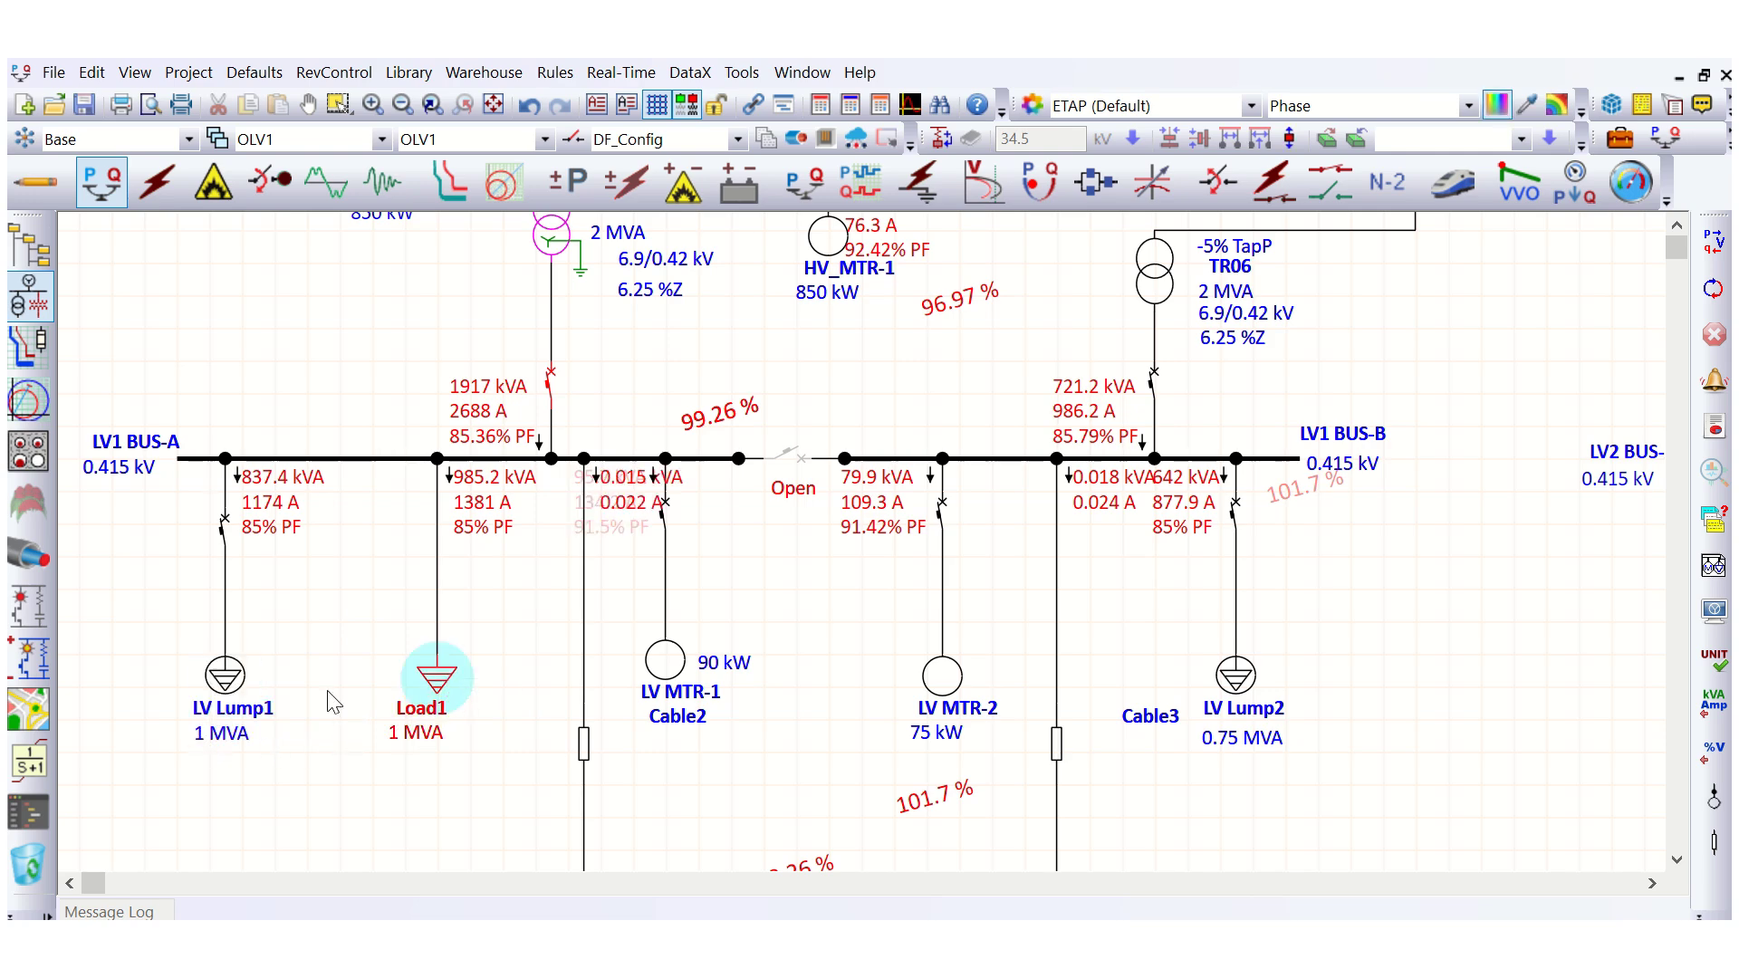
Try a load type split of 80% constant kVA and 20% constant Z for LV Lump1, and discard the edit
click(227, 681)
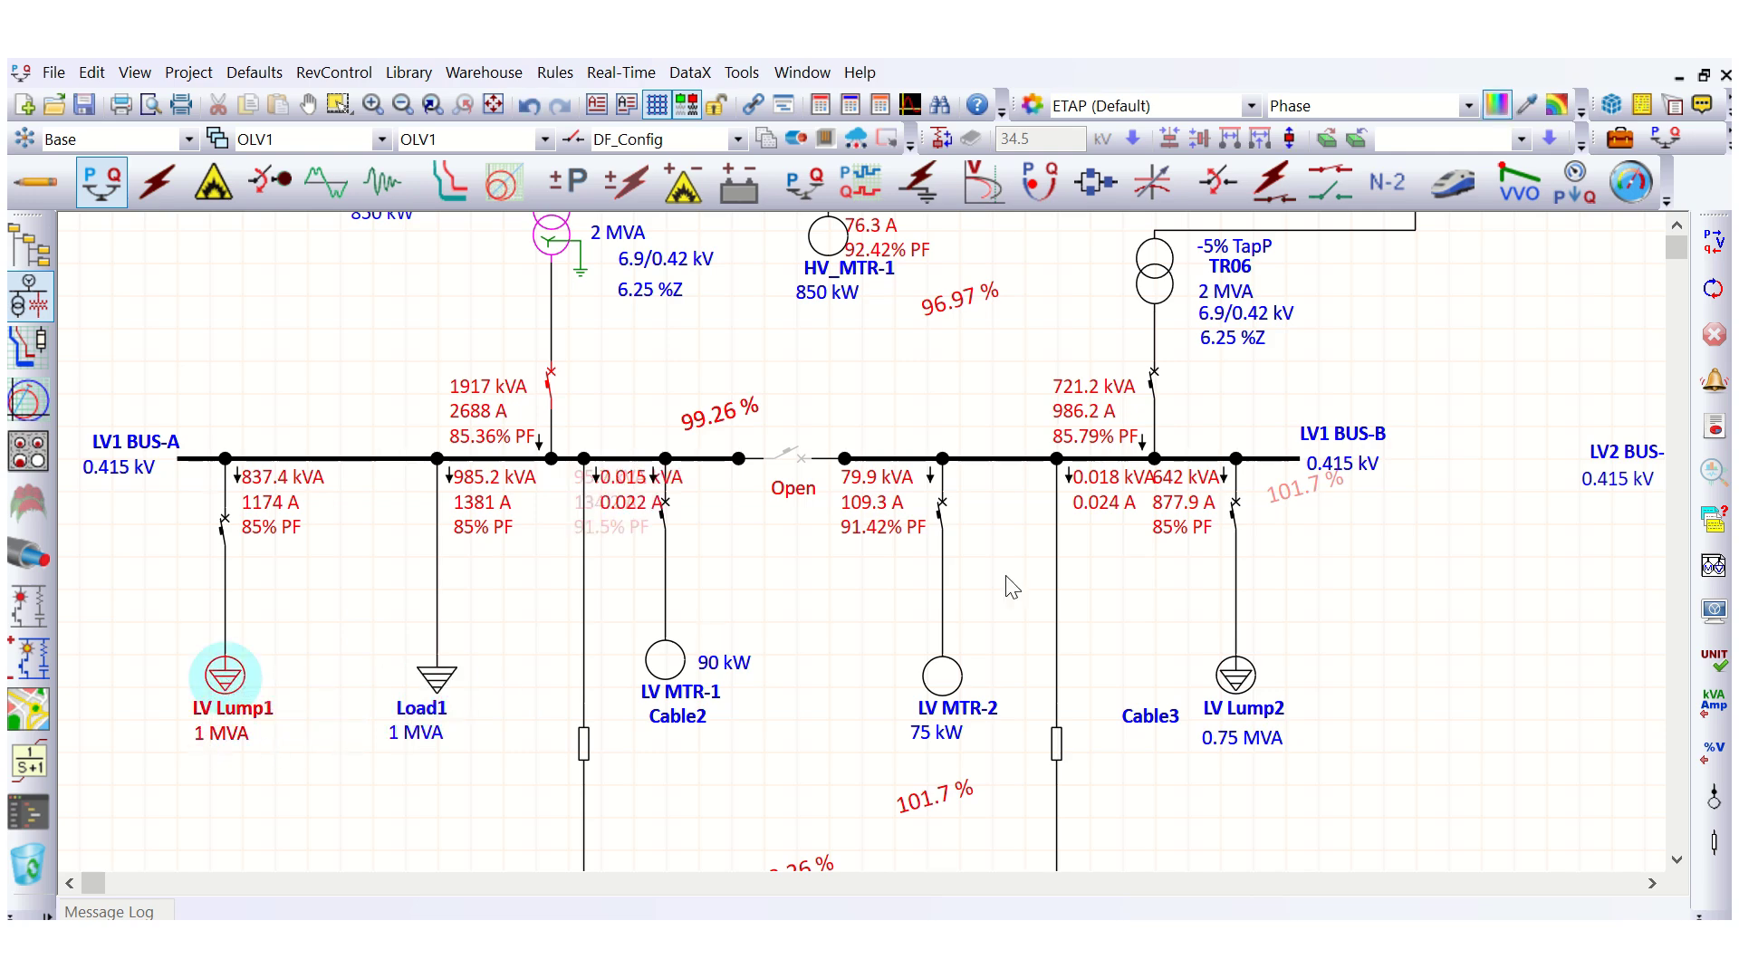
click(600, 135)
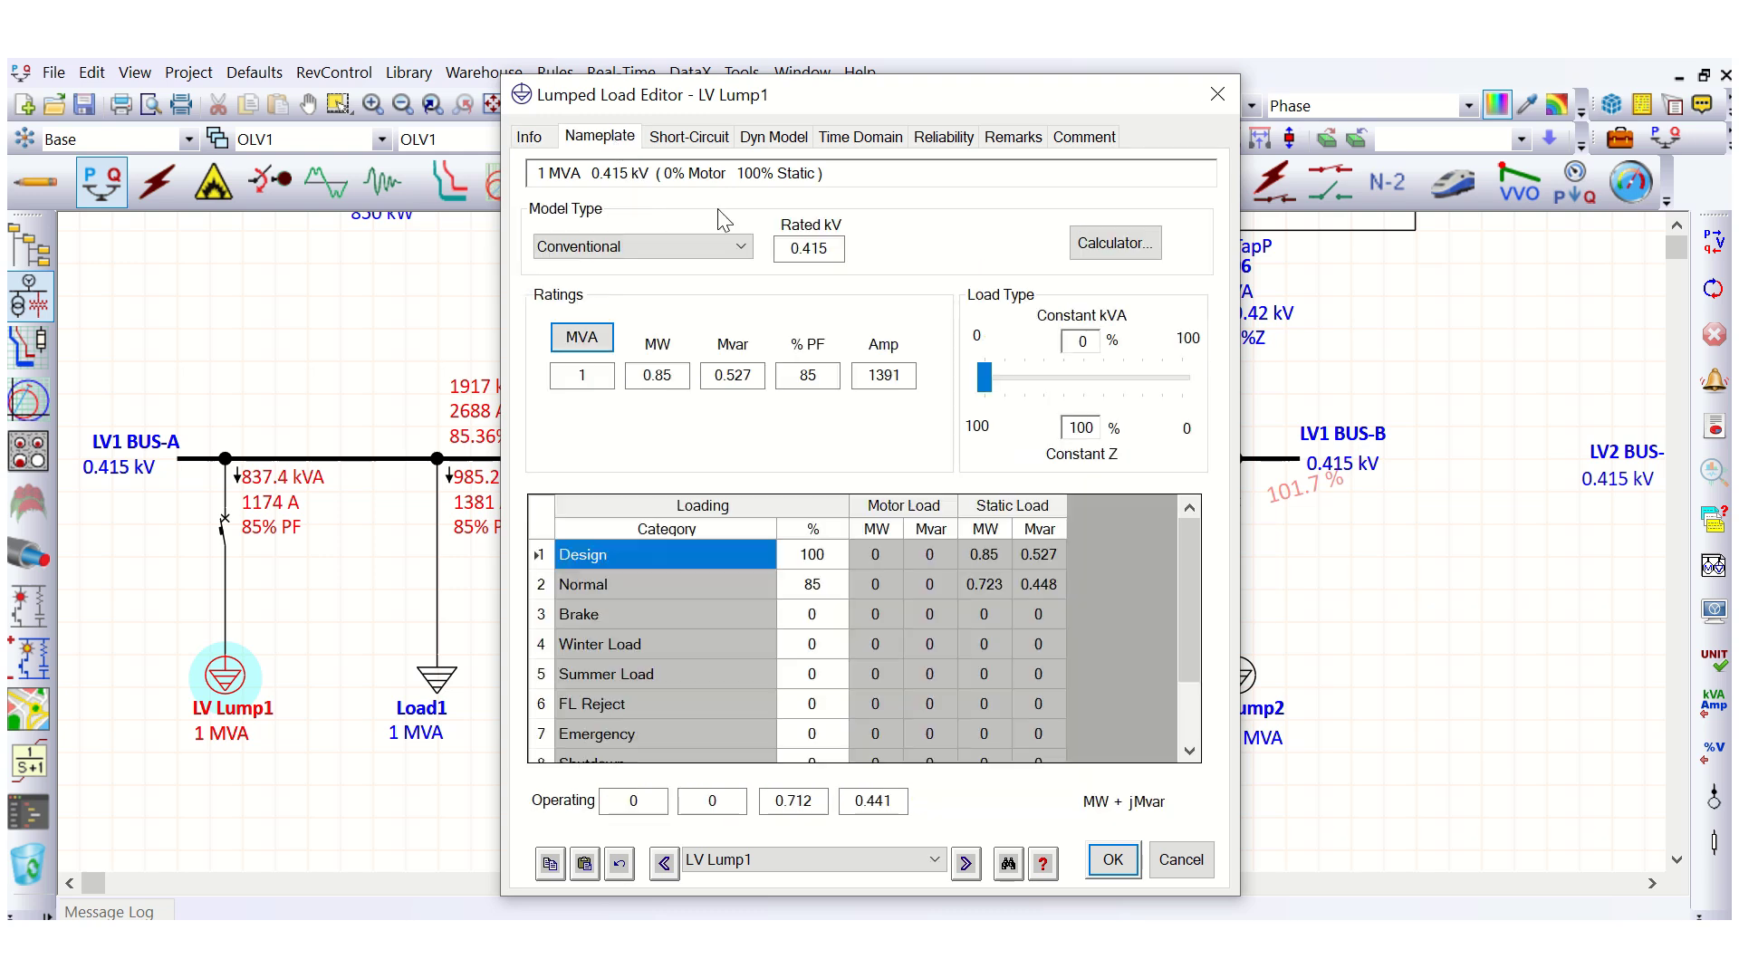
drag(984, 378, 1144, 375)
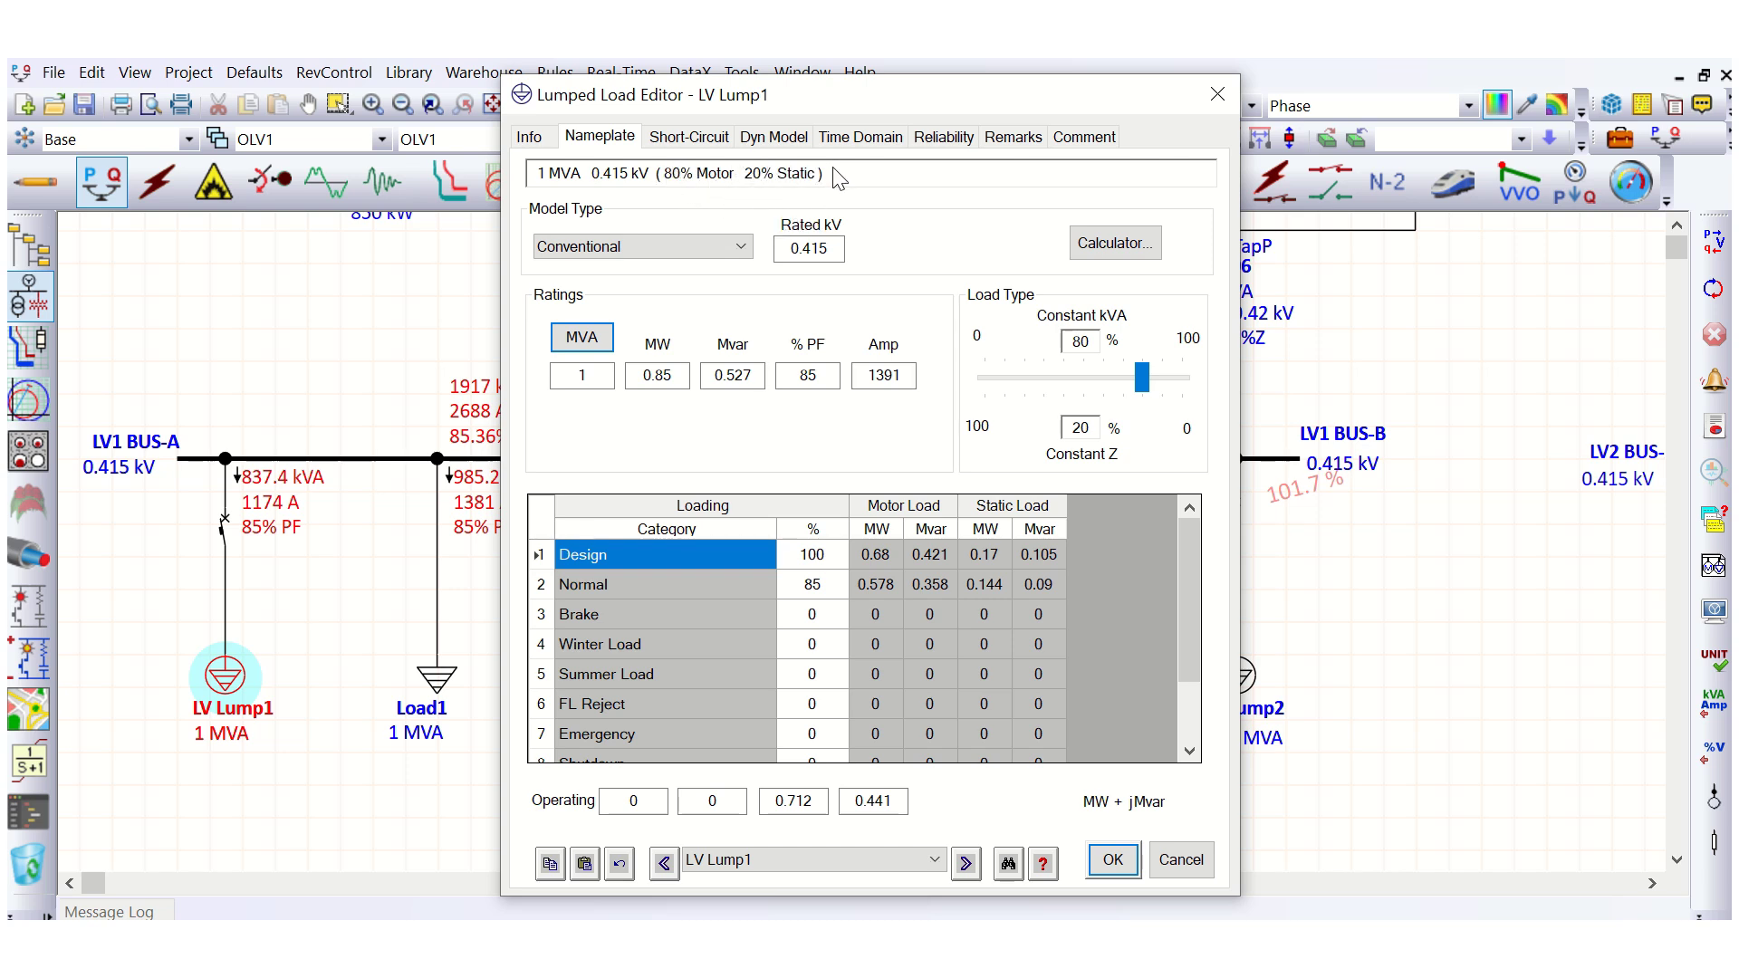
click(816, 375)
drag(816, 375, 794, 374)
click(1180, 859)
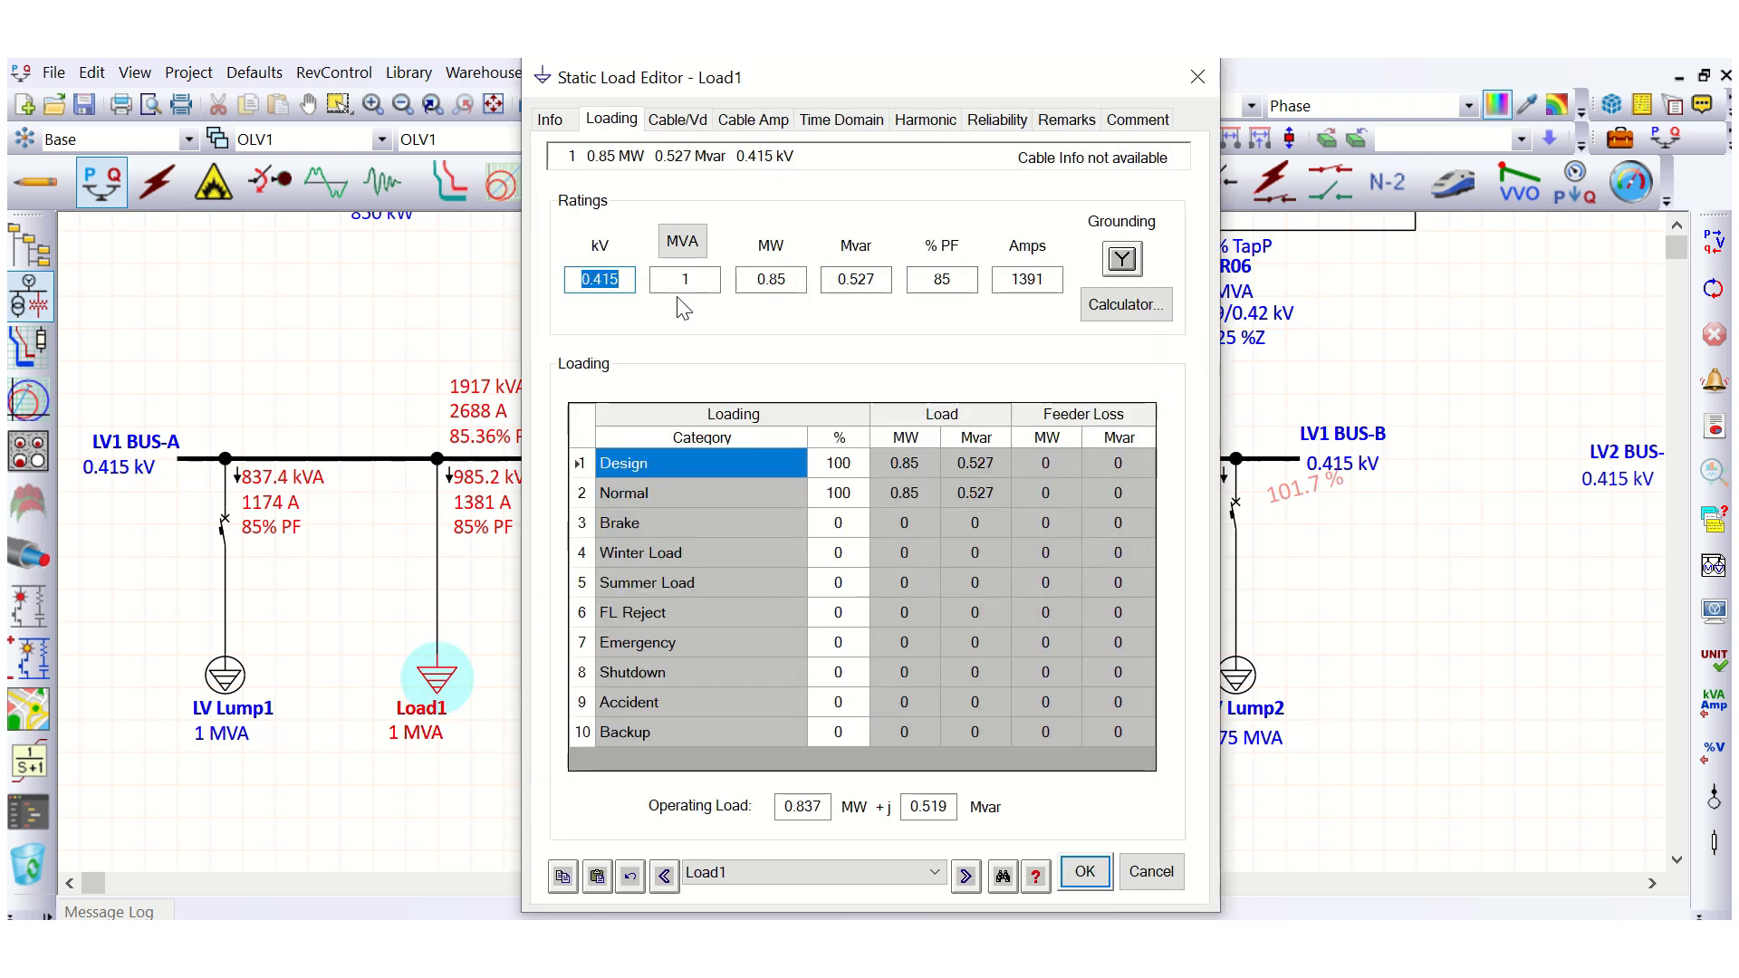
Set Load1's power factor to 100% and rerun the load flow study
click(920, 282)
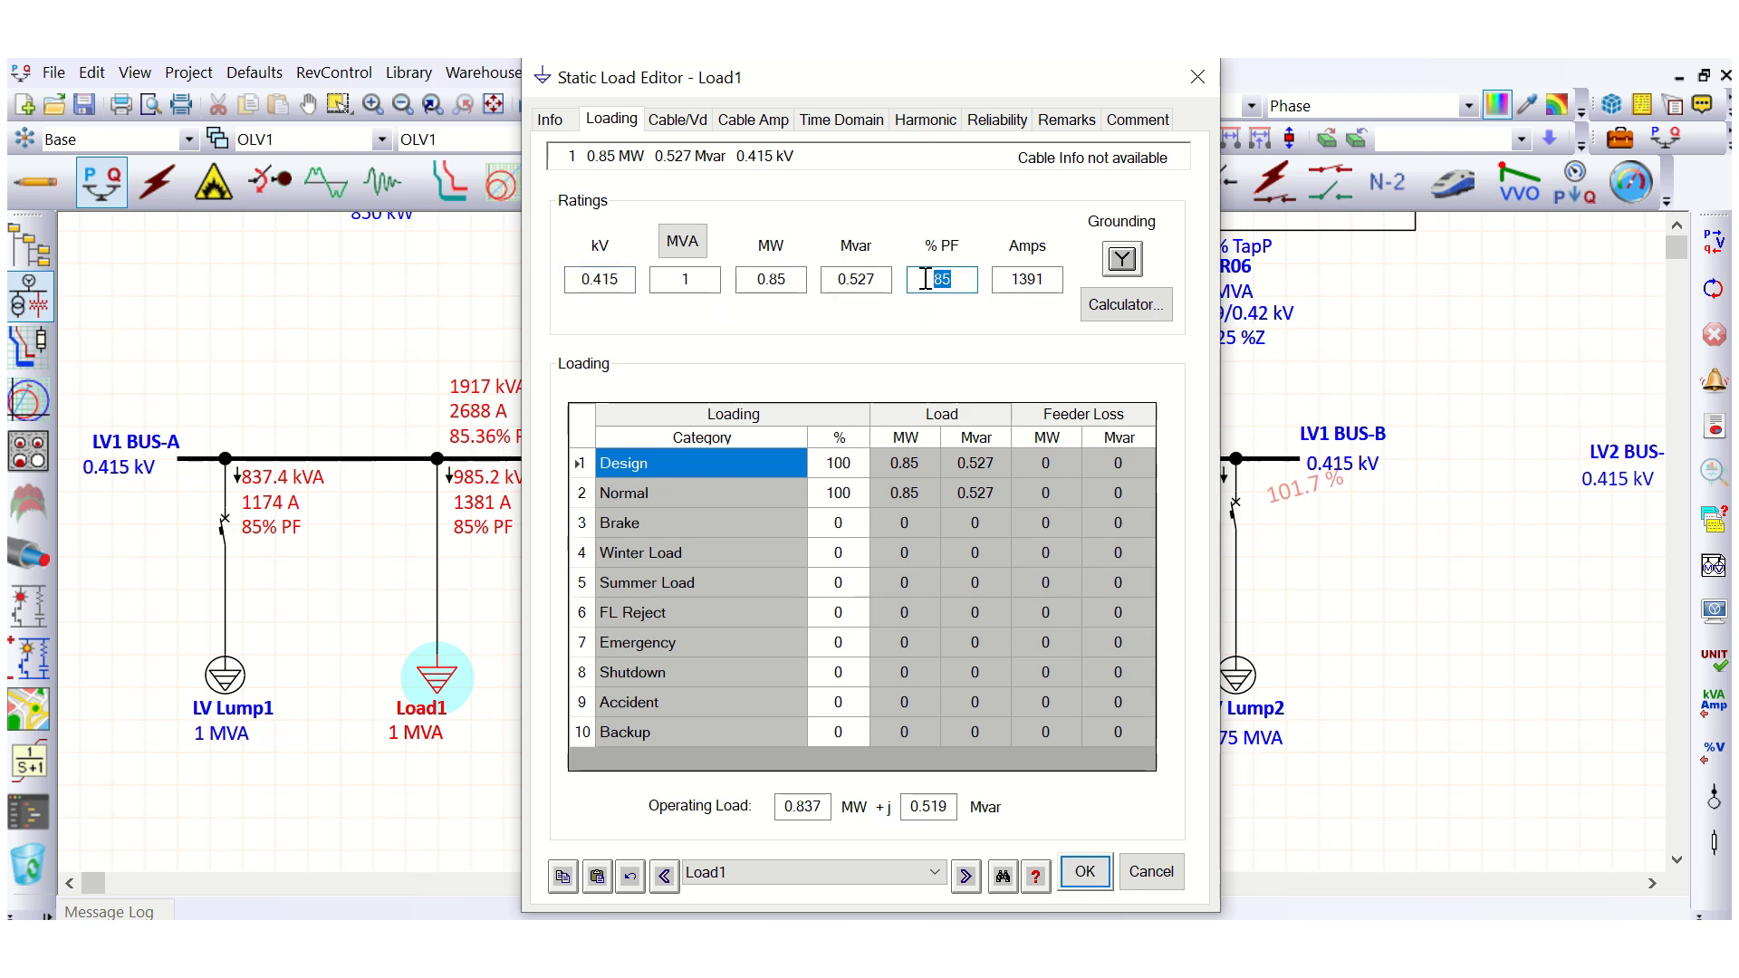
text(100)
click(888, 351)
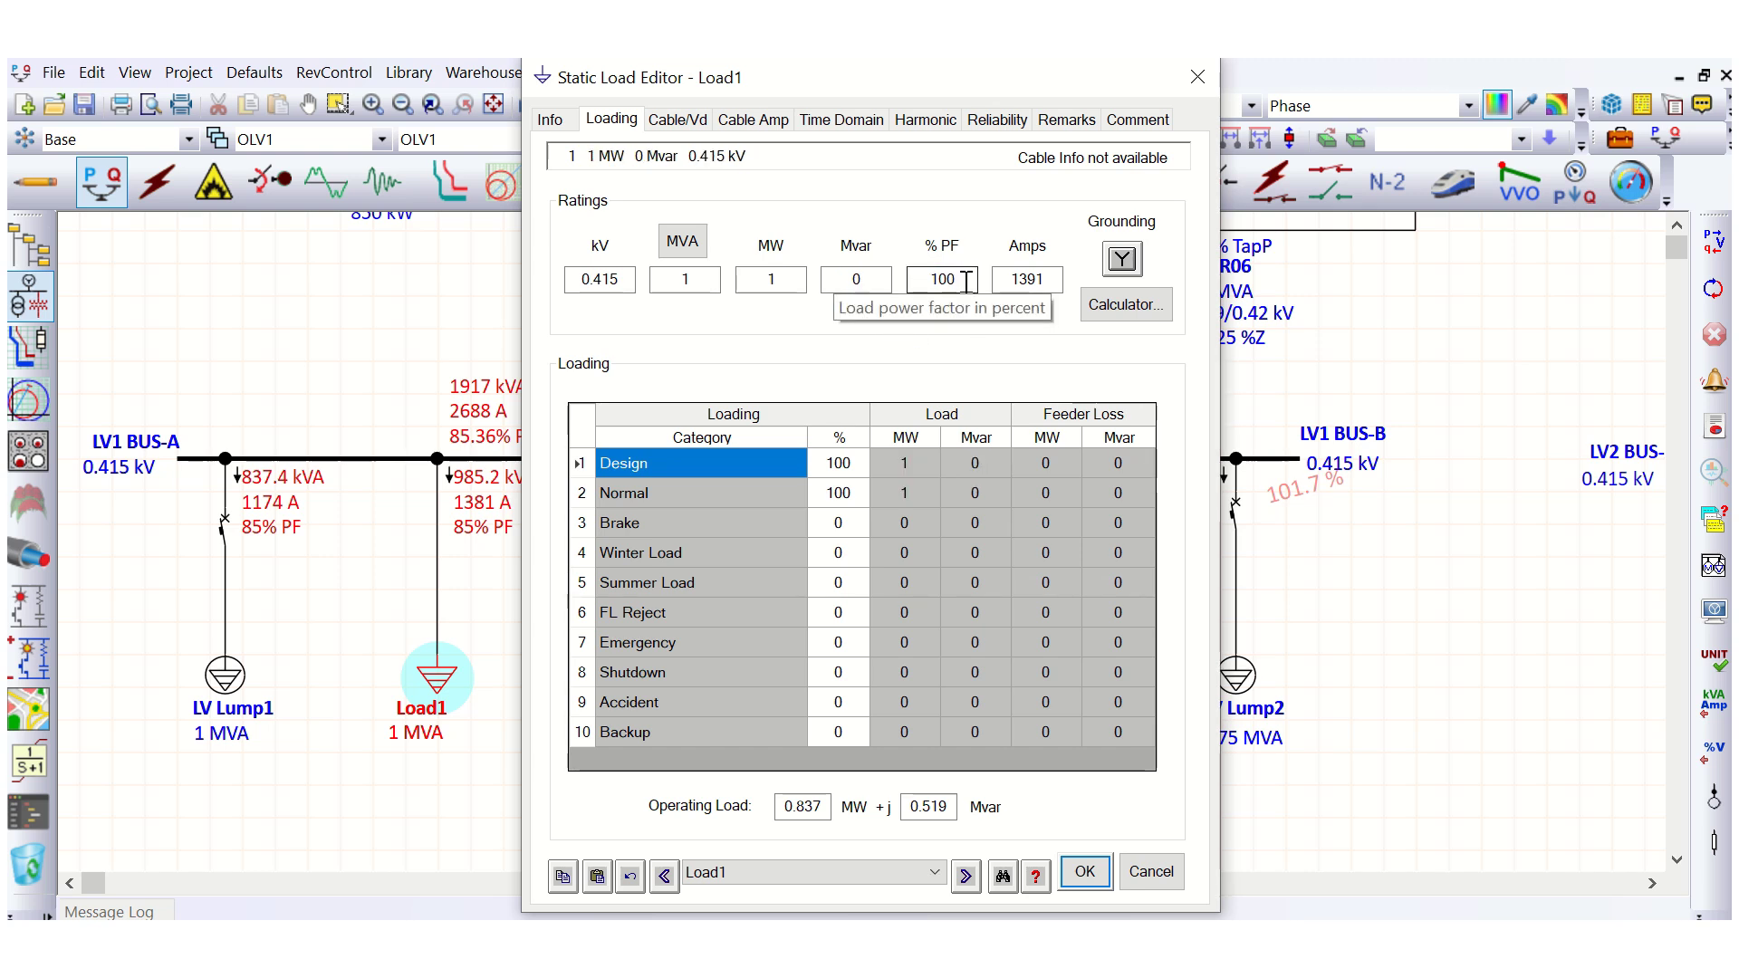
click(1083, 871)
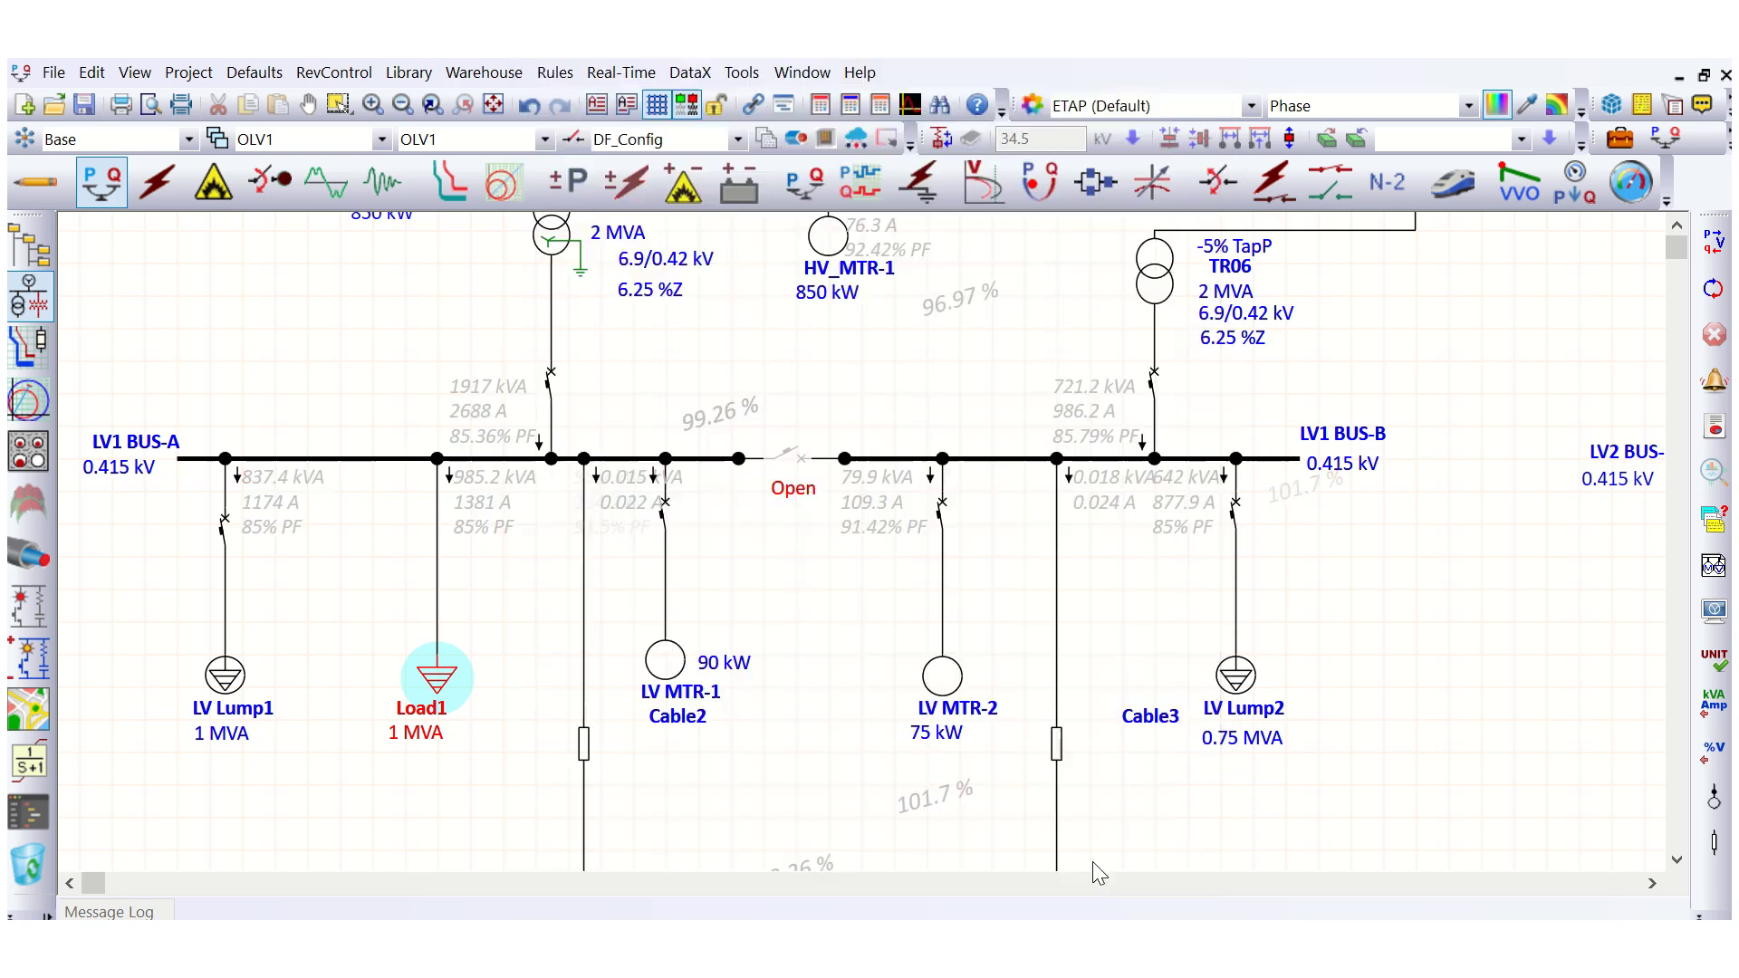
click(472, 548)
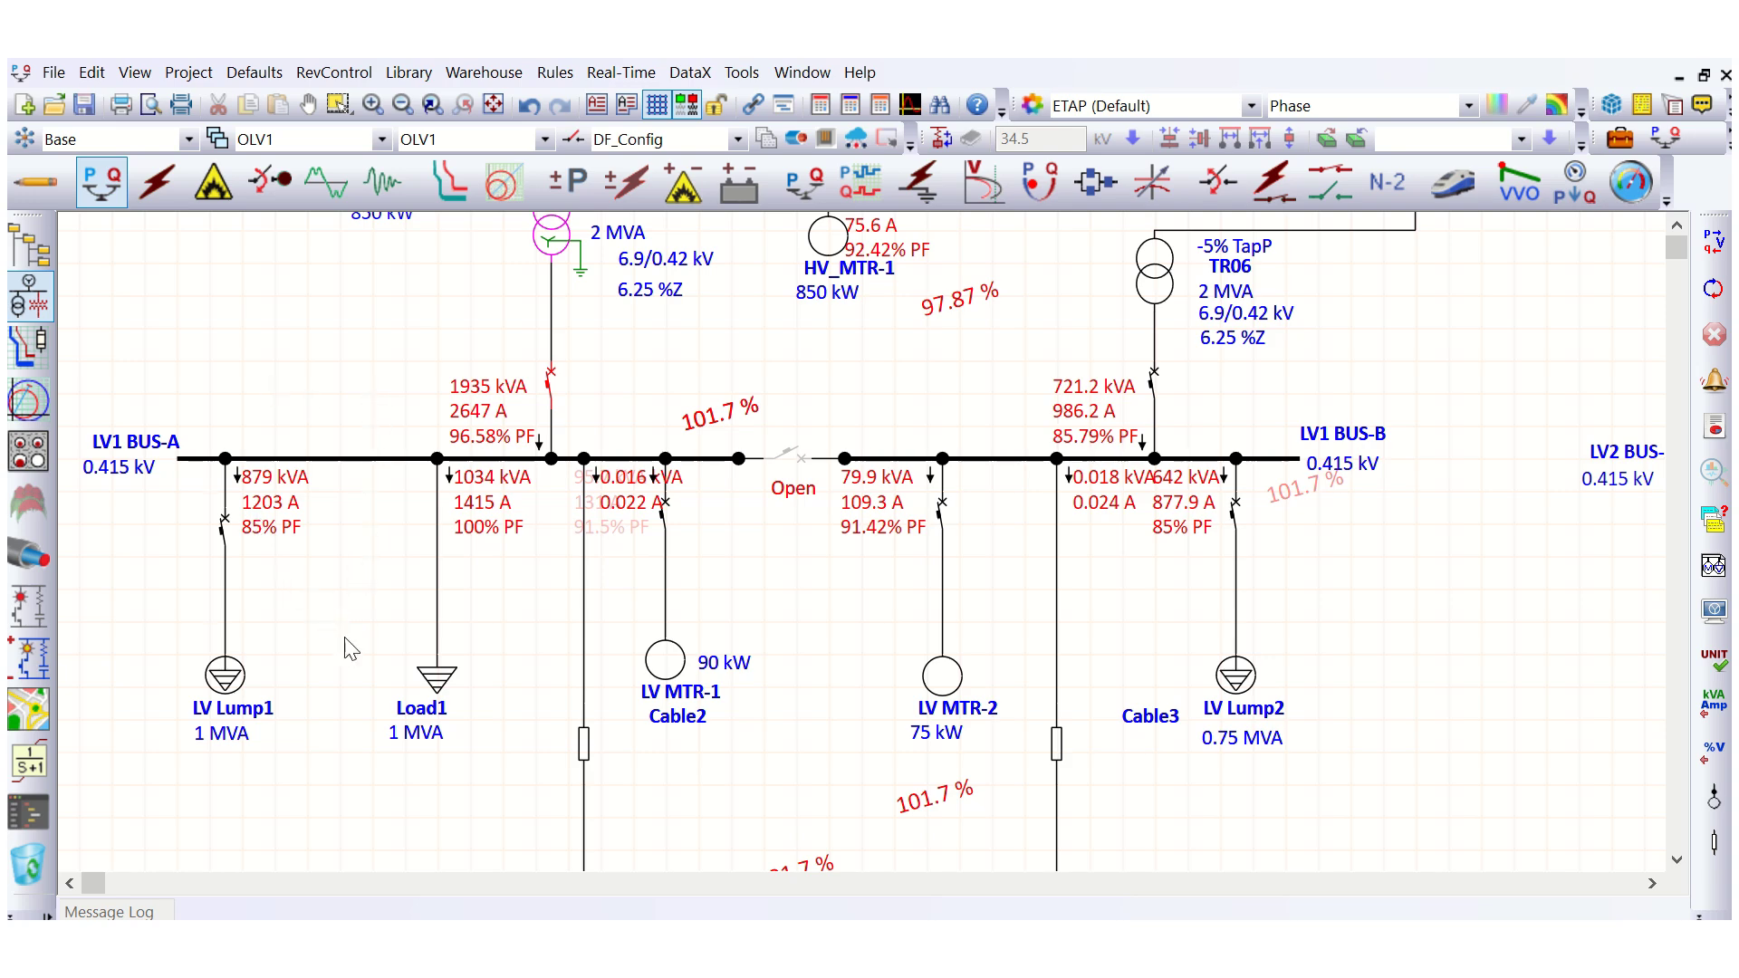
Review the load flow results from the LV buses up to the 6.6KV and 33 KV buses
scroll(273, 730, down, 1)
scroll(291, 706, down, 1)
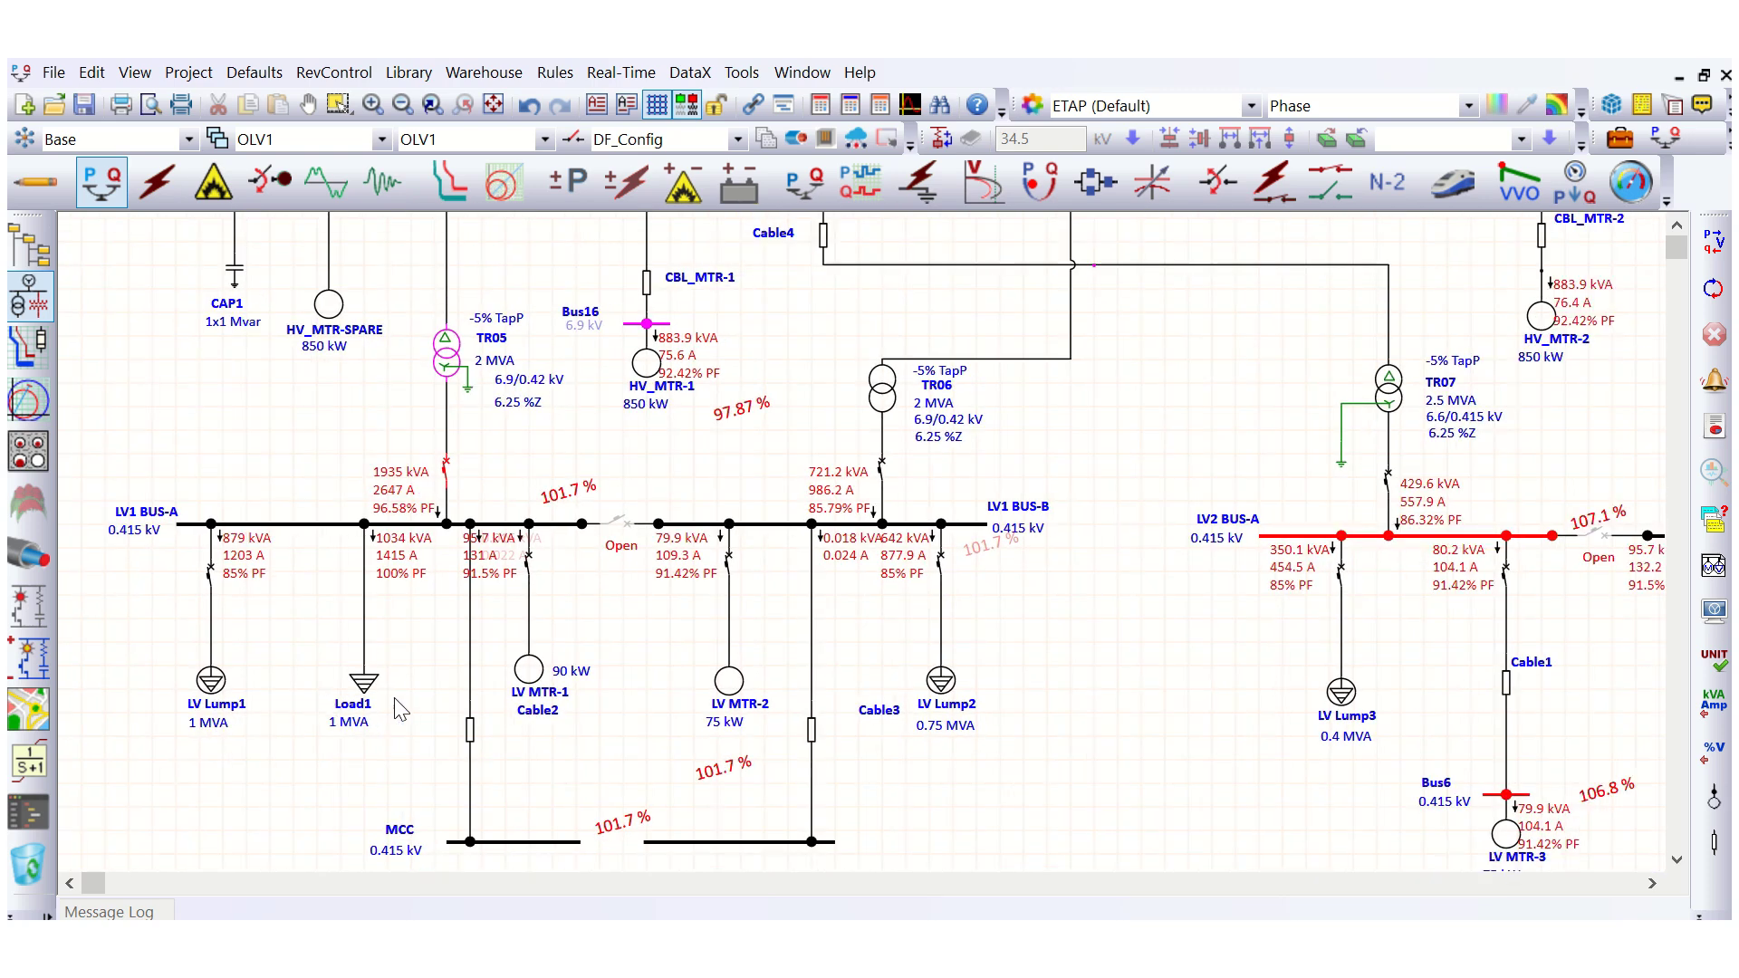
scroll(399, 709, up, 3)
scroll(413, 663, up, 3)
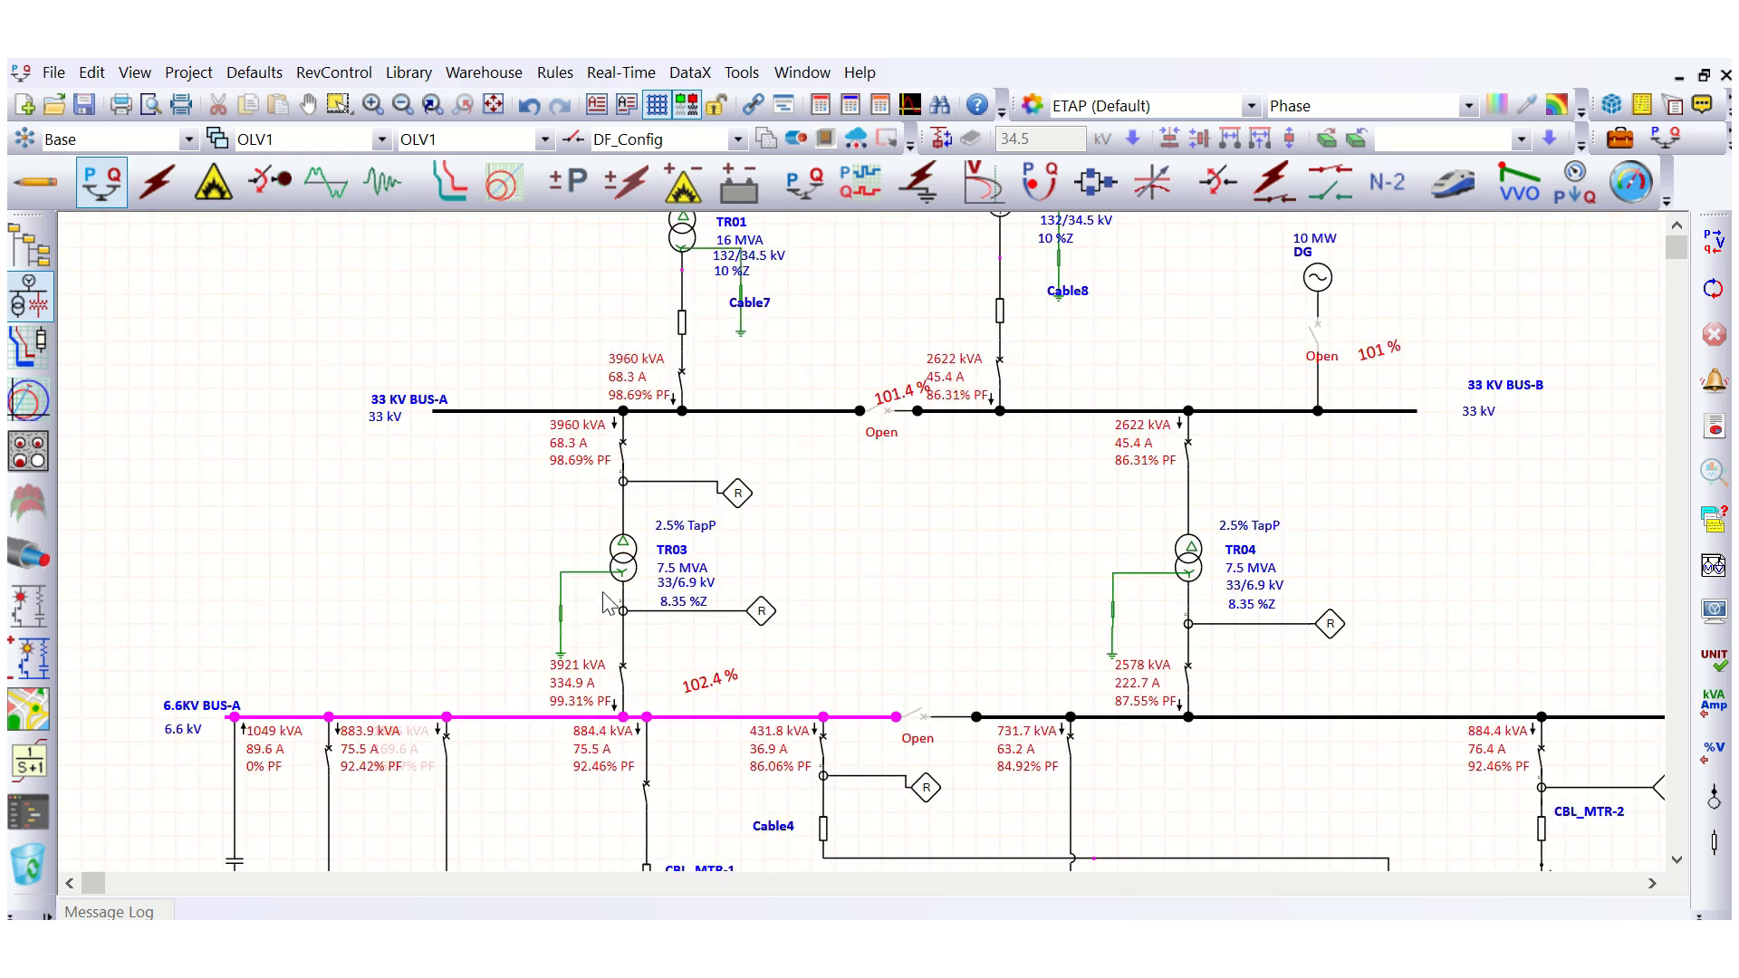
scroll(389, 492, down, 4)
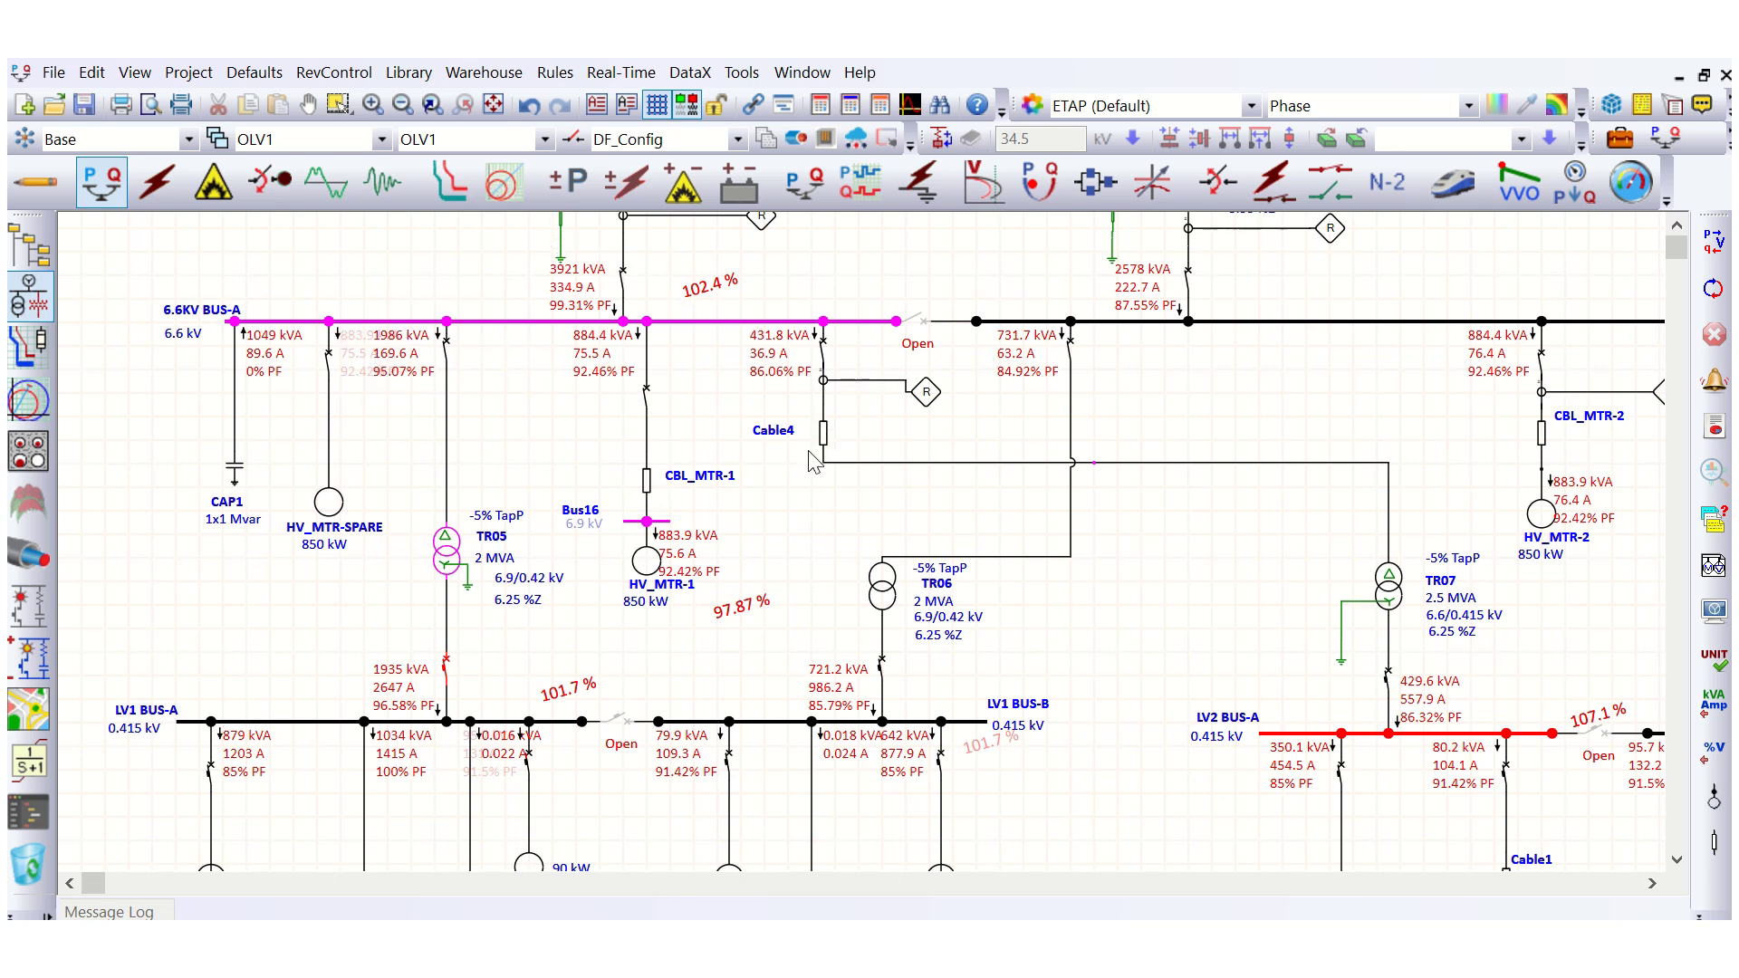
mouse_move(781, 63)
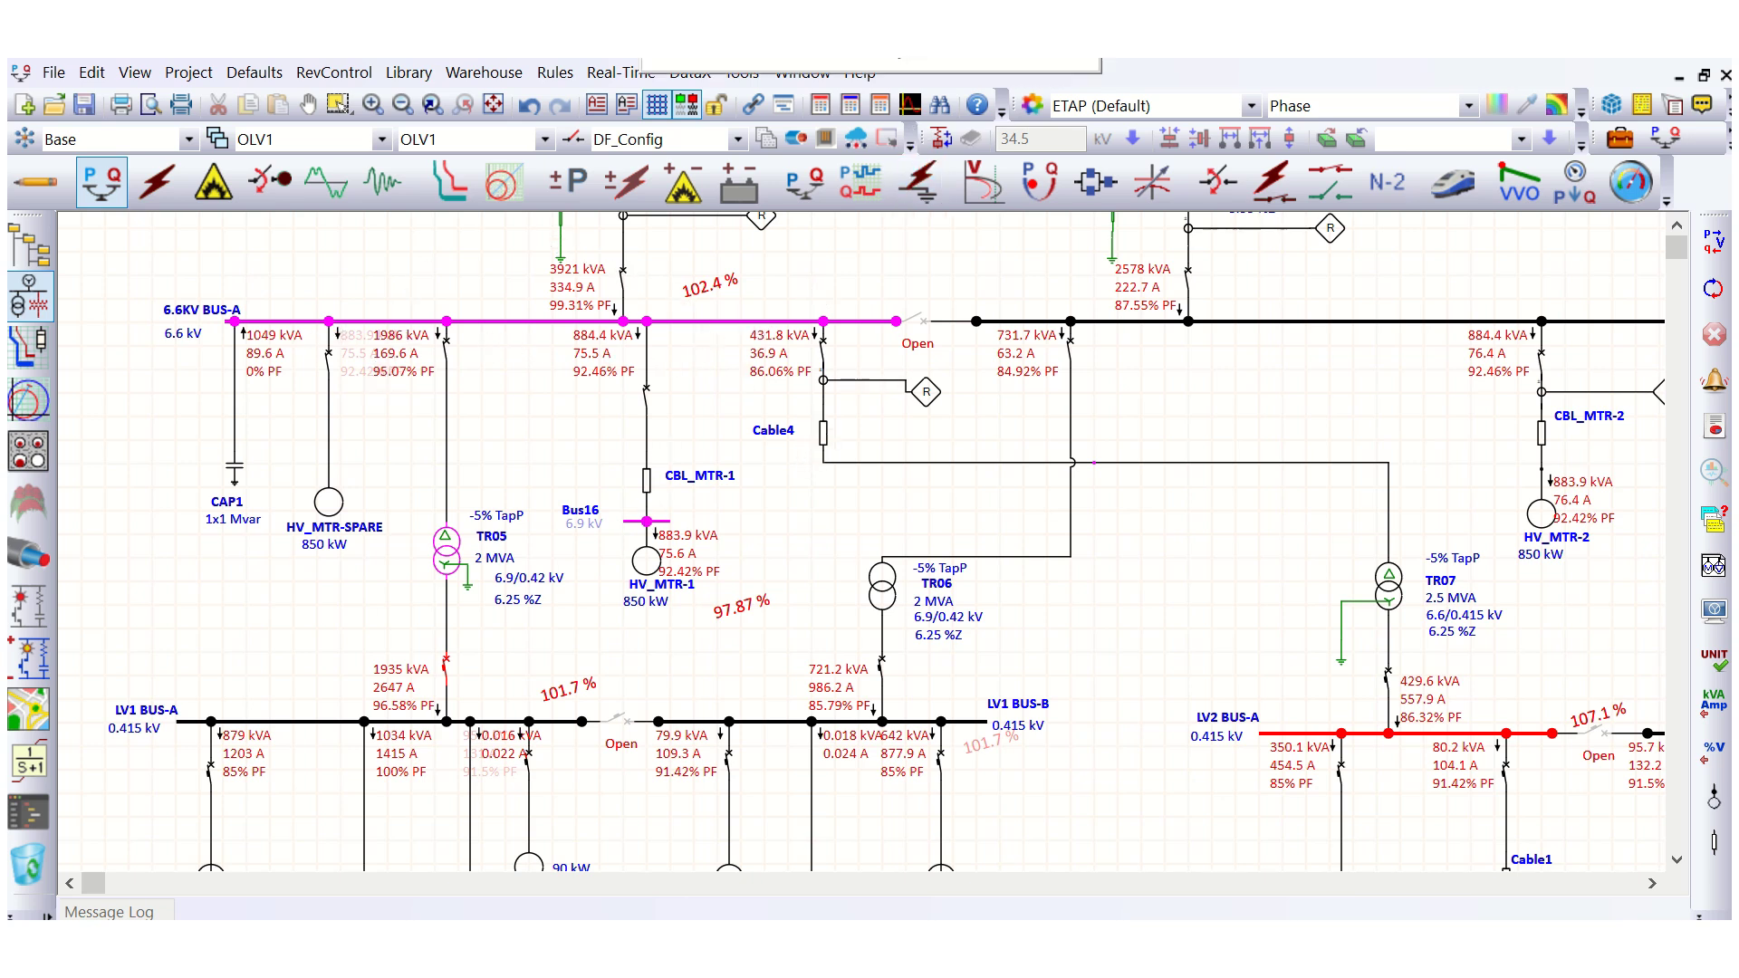